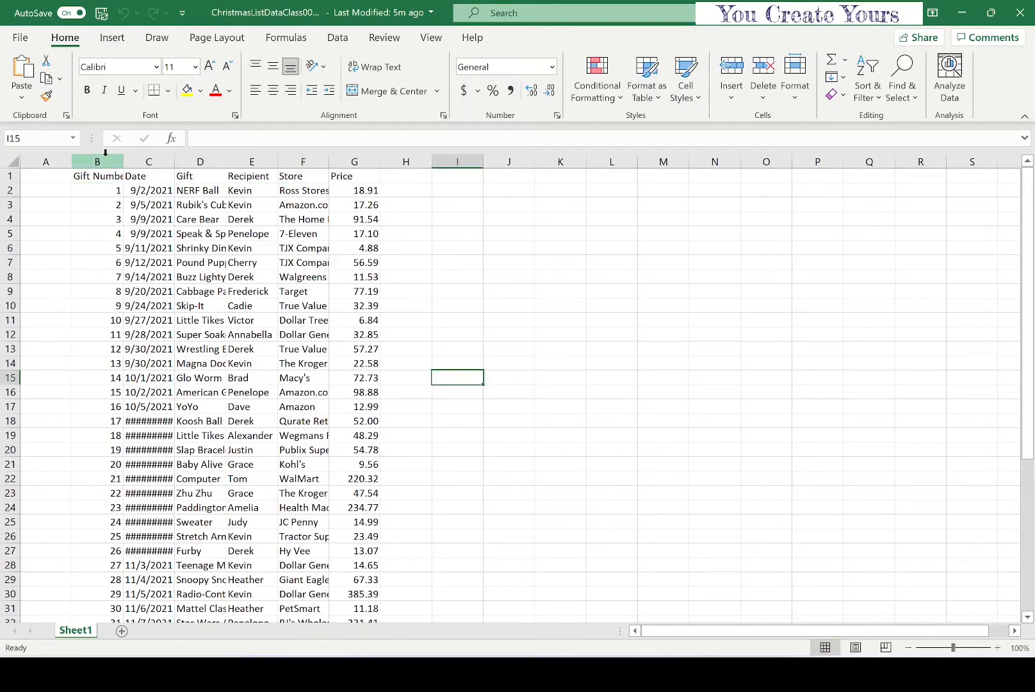
- Change the font of columns B through G to Arial
drag(99, 164, 345, 170)
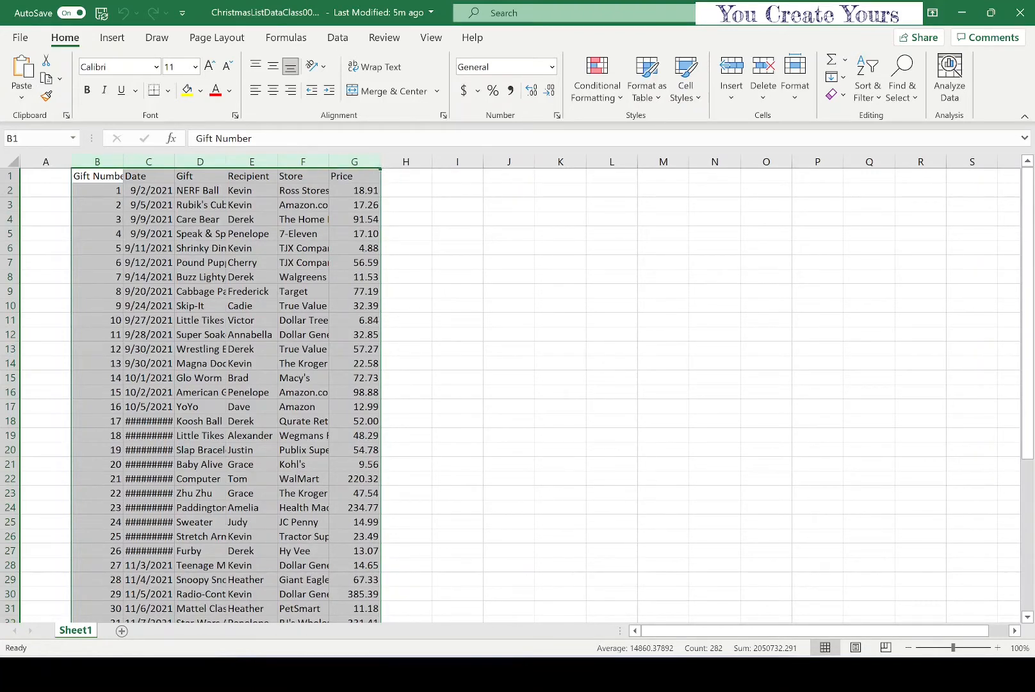
click(156, 67)
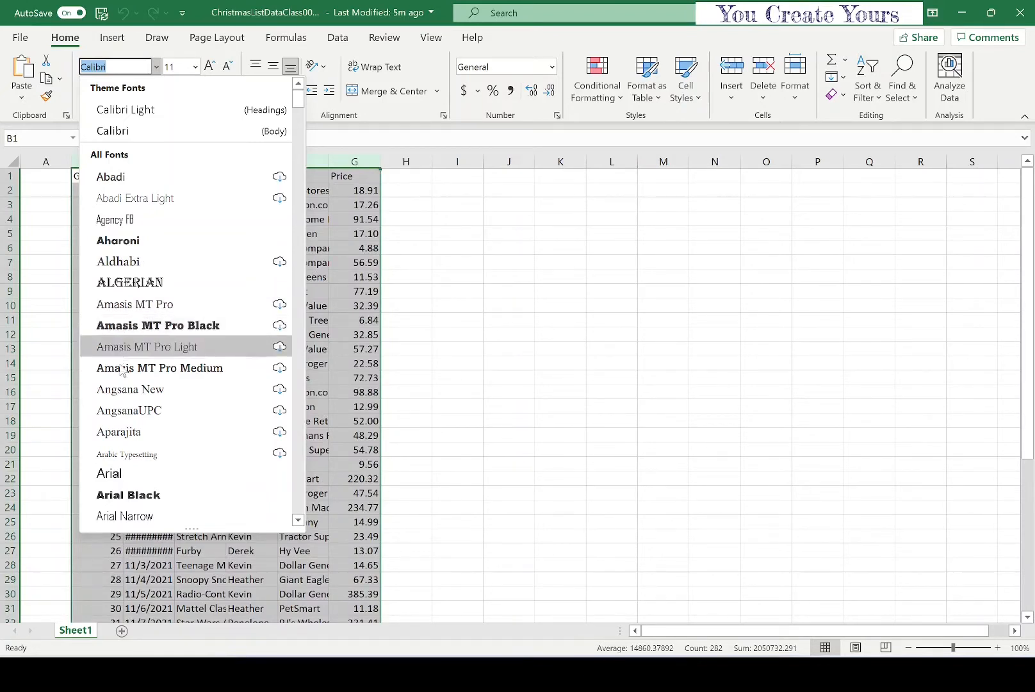
click(124, 473)
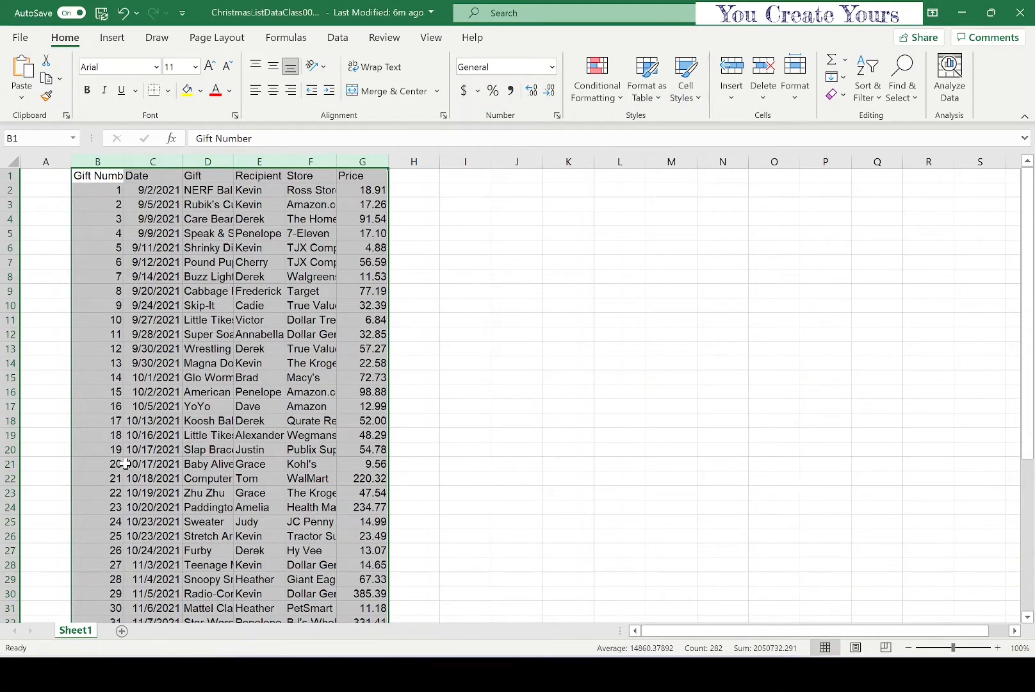
click(261, 352)
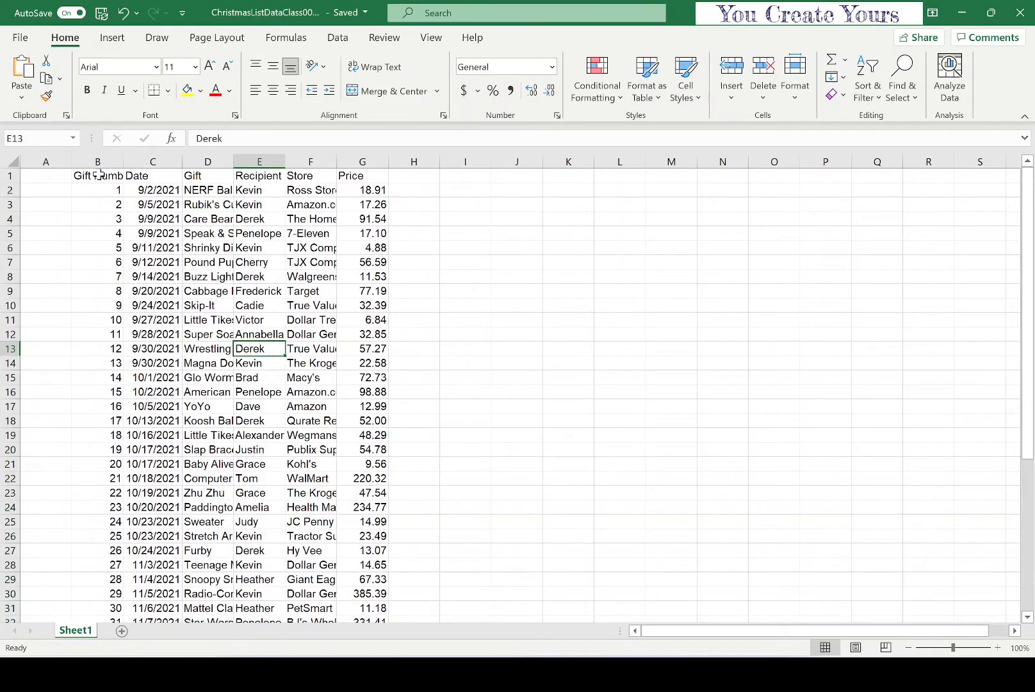
- Make the header row from Gift Number to Price (B1:G1) bold
drag(97, 173, 362, 176)
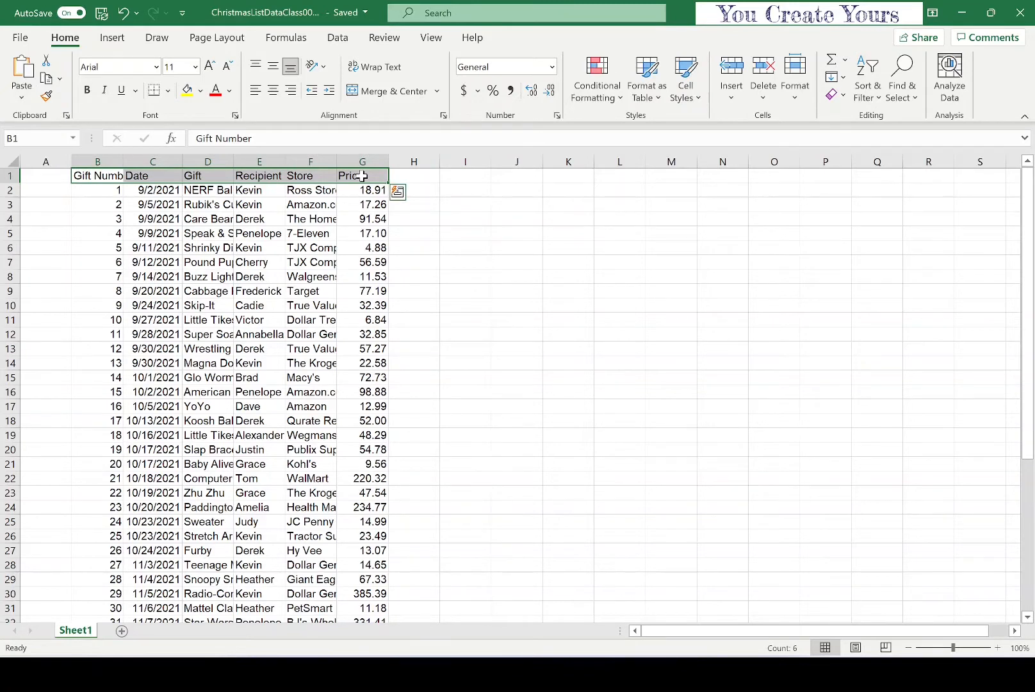
click(87, 93)
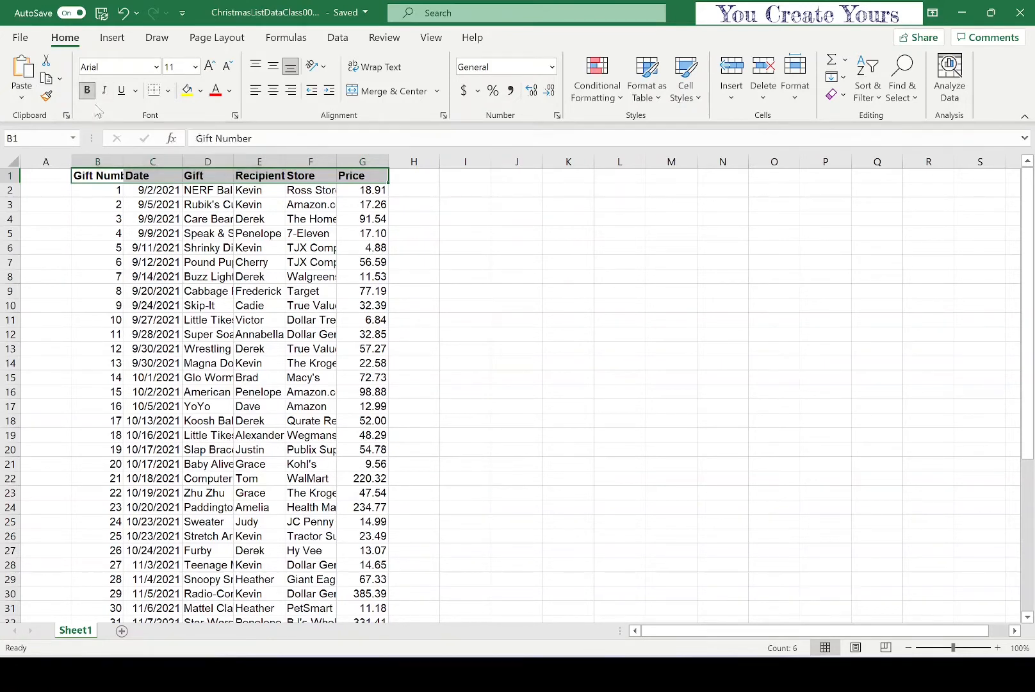
- Try italic and underline on the header row and remove both styles again
click(104, 90)
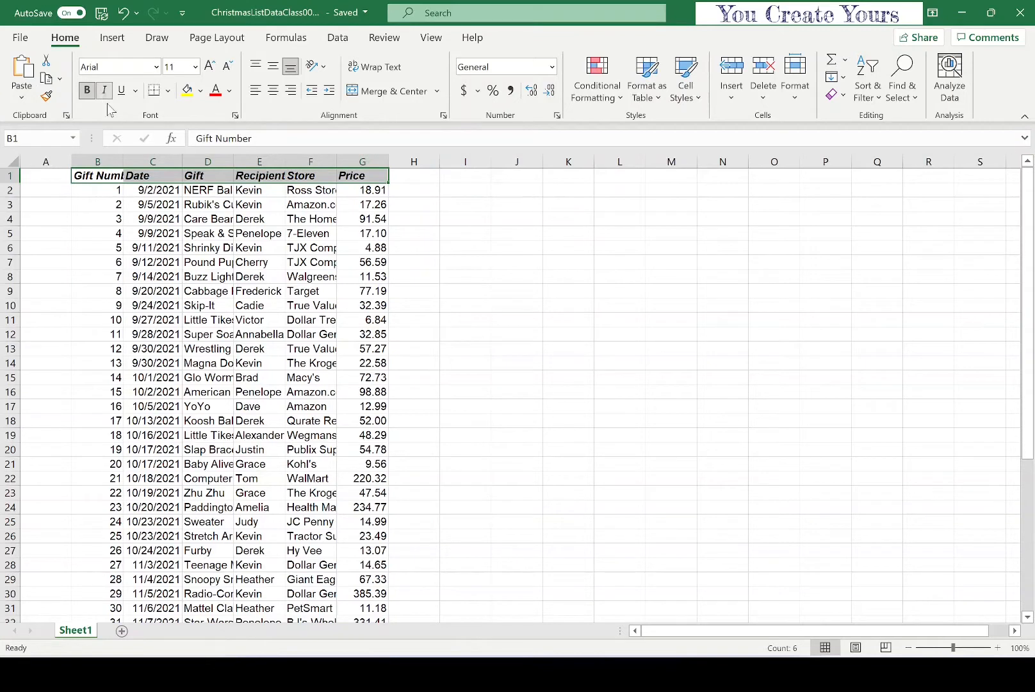
click(121, 90)
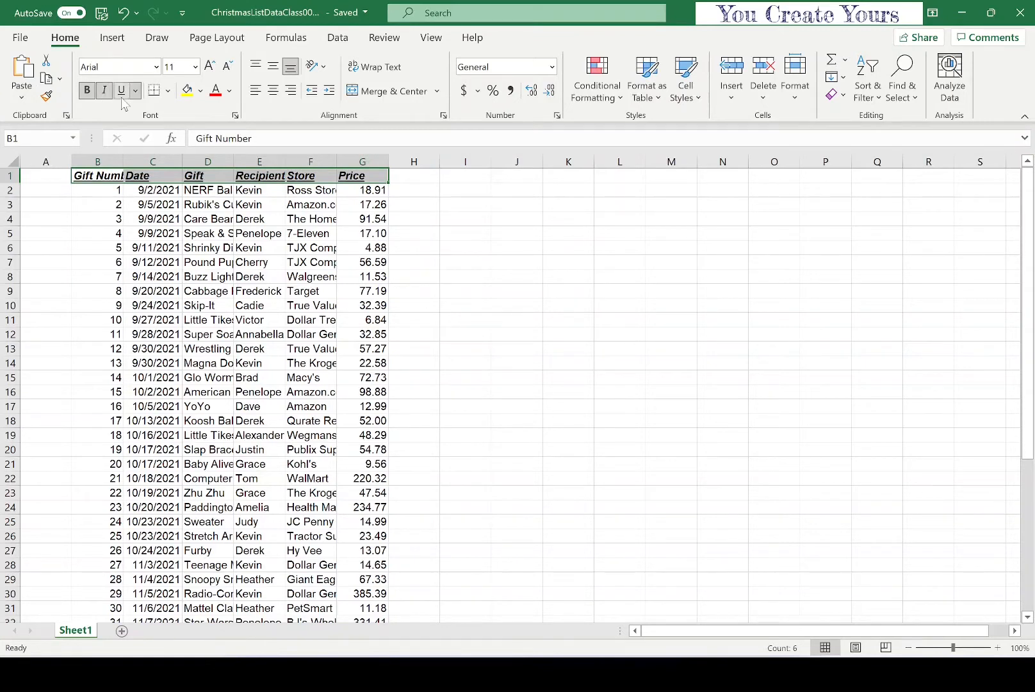
click(121, 92)
click(104, 92)
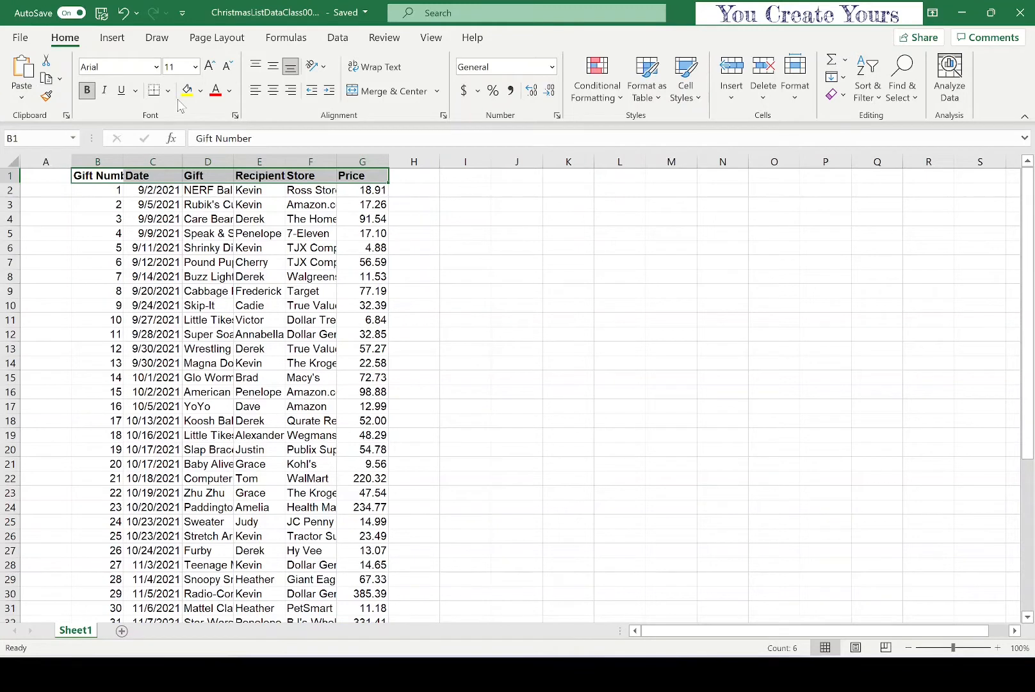
- Keep the header row's font size at 11 and set its font color to Automatic
click(195, 67)
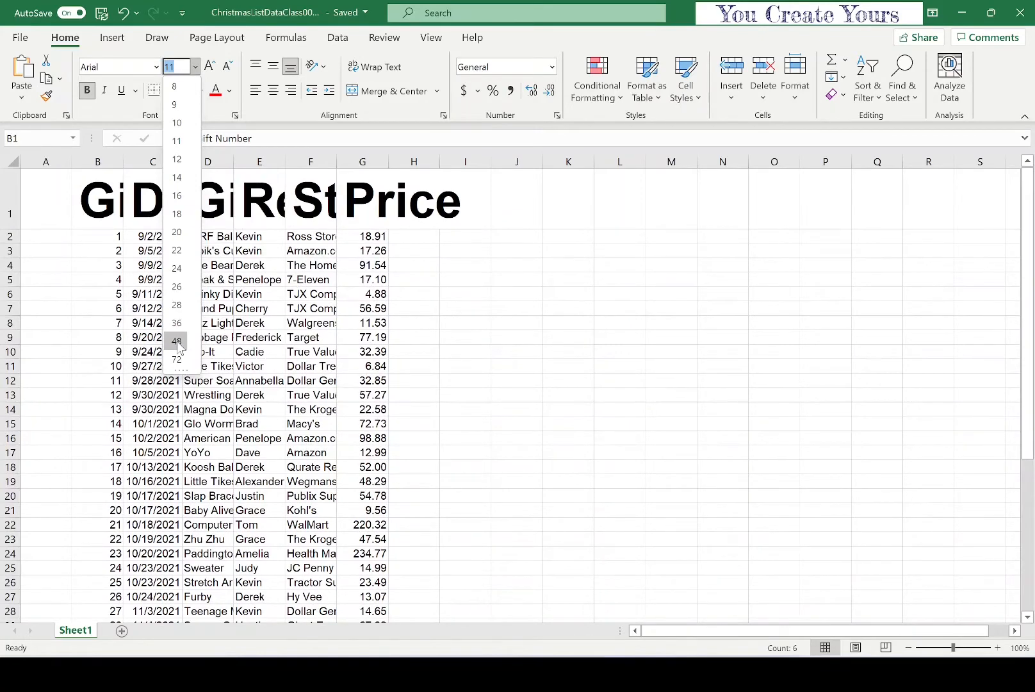
click(175, 142)
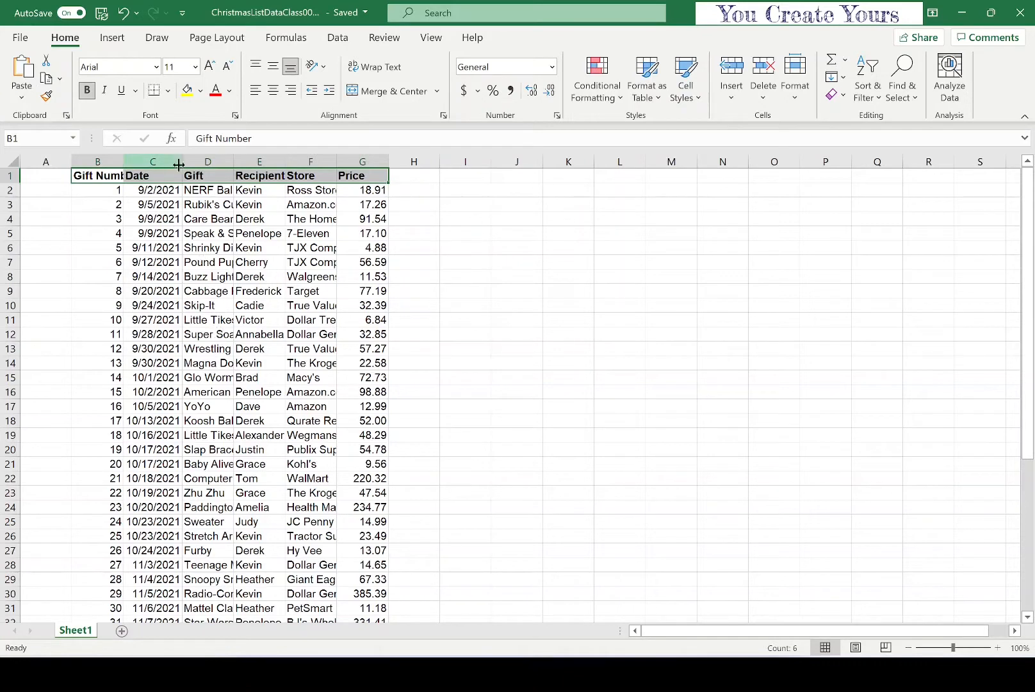
click(229, 91)
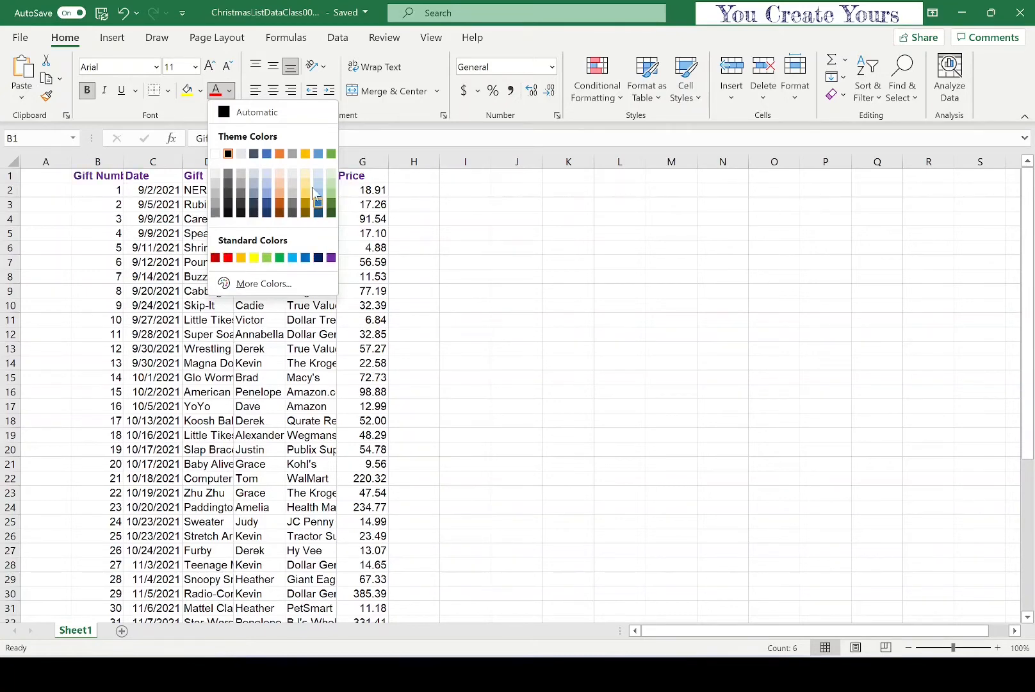
click(259, 112)
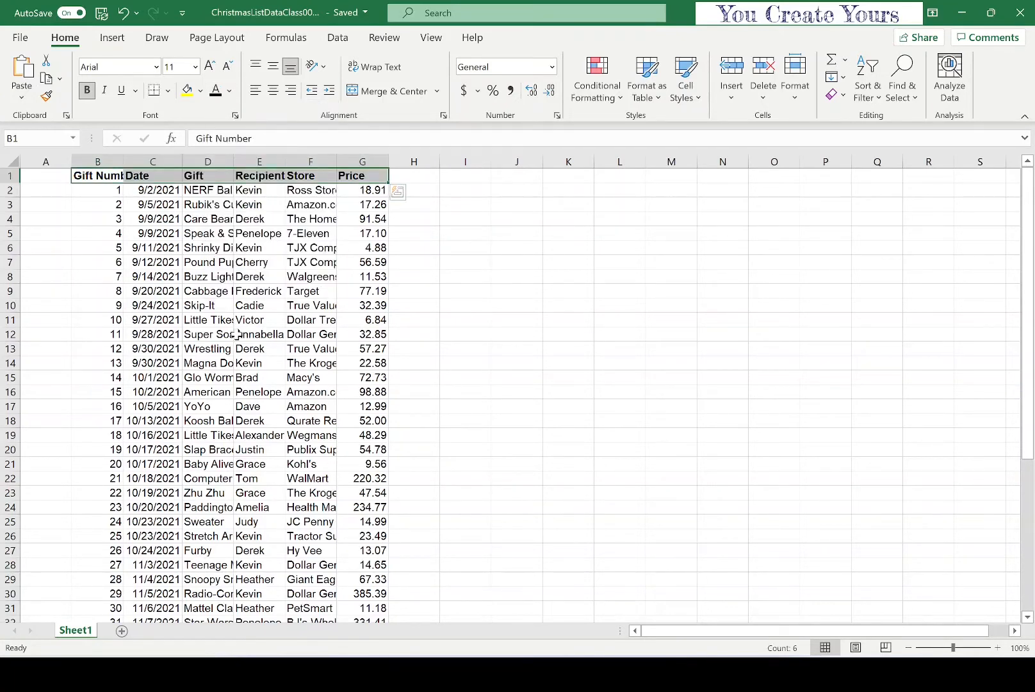
click(216, 391)
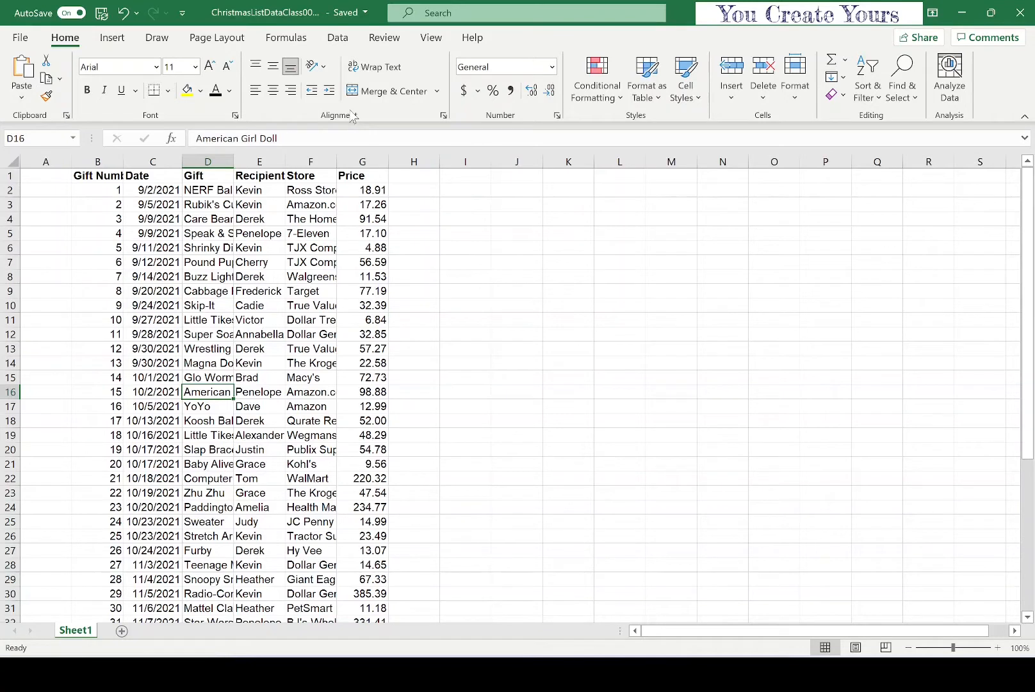
- Center the contents of the Gift Number, Date and Price columns horizontally
click(94, 156)
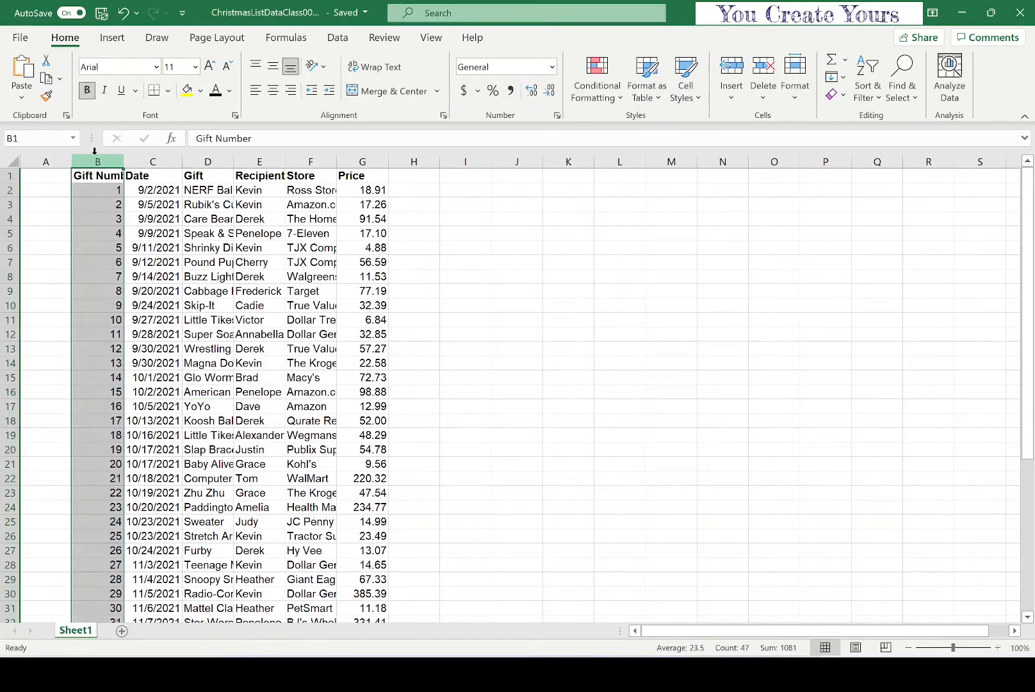
click(276, 99)
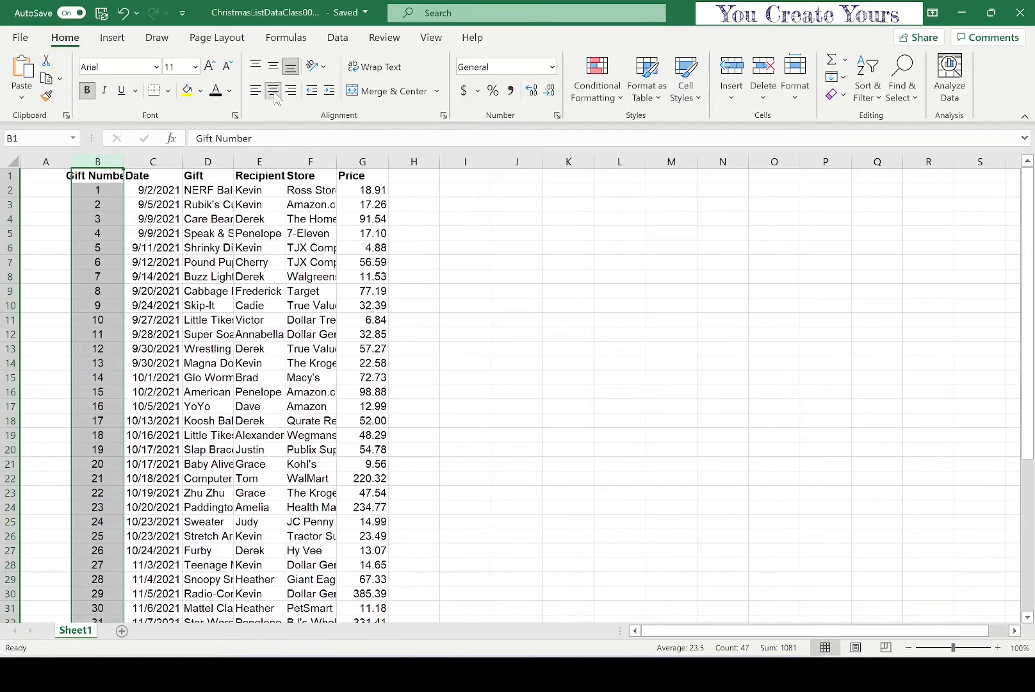
click(158, 159)
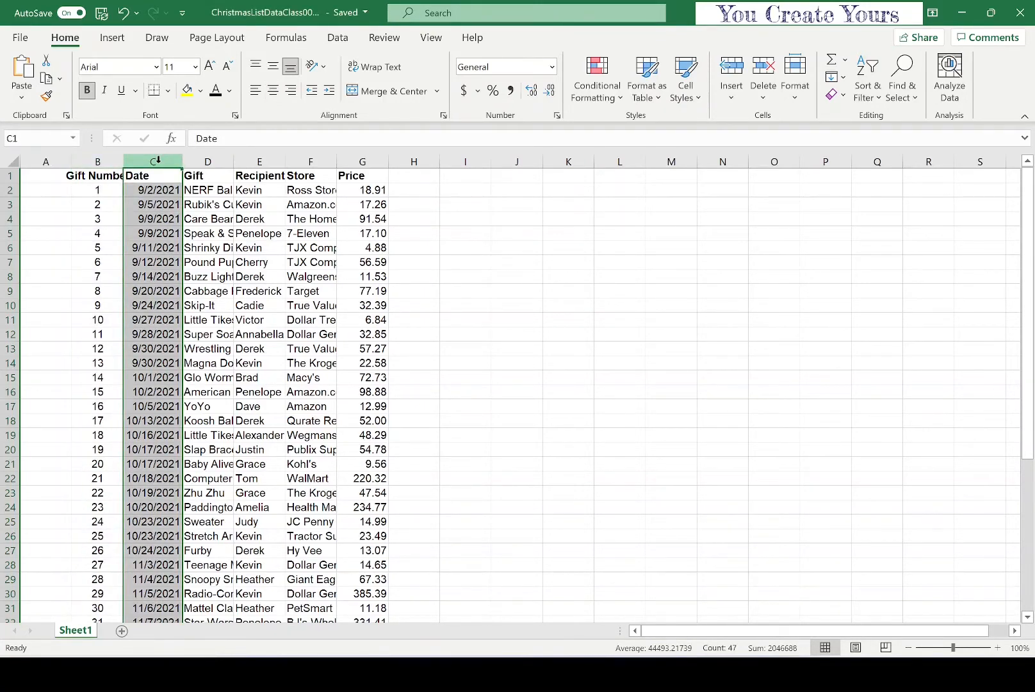
click(273, 91)
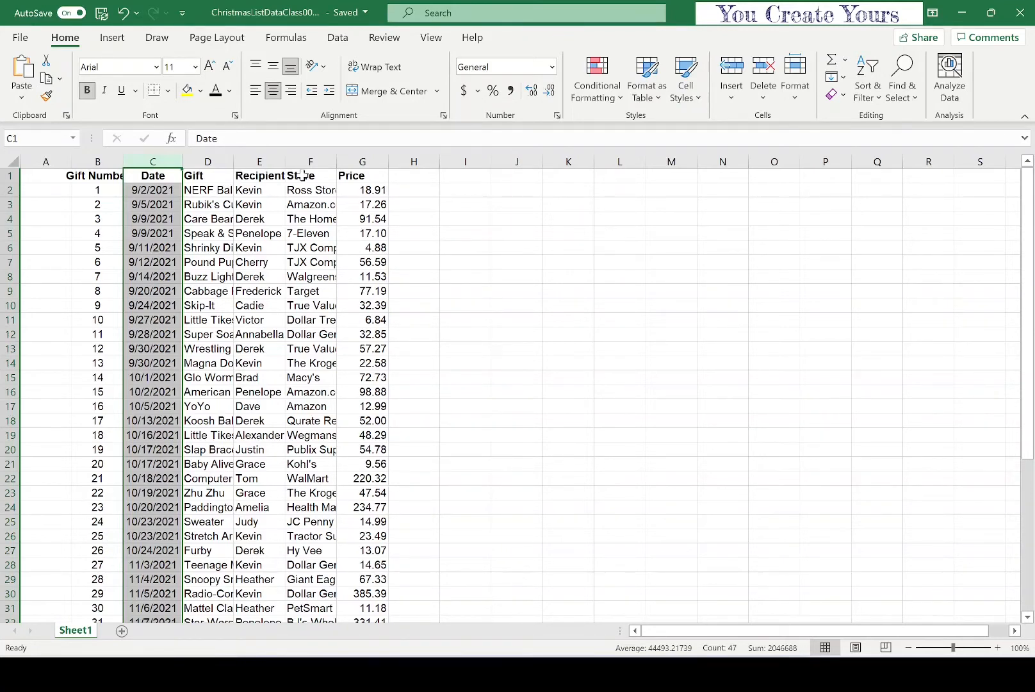
click(362, 160)
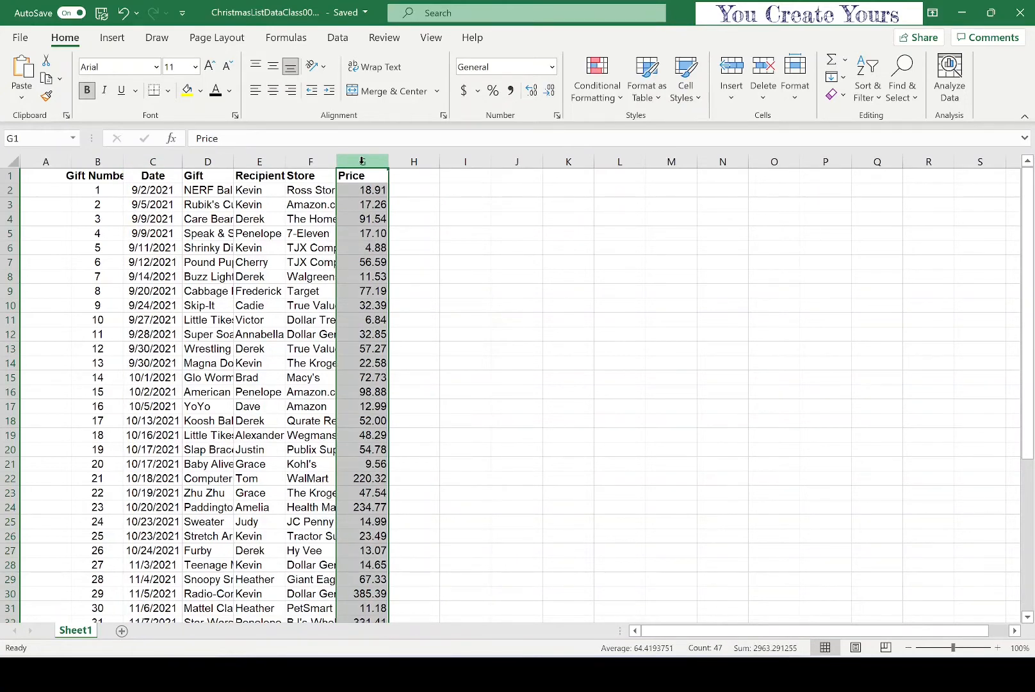
click(273, 90)
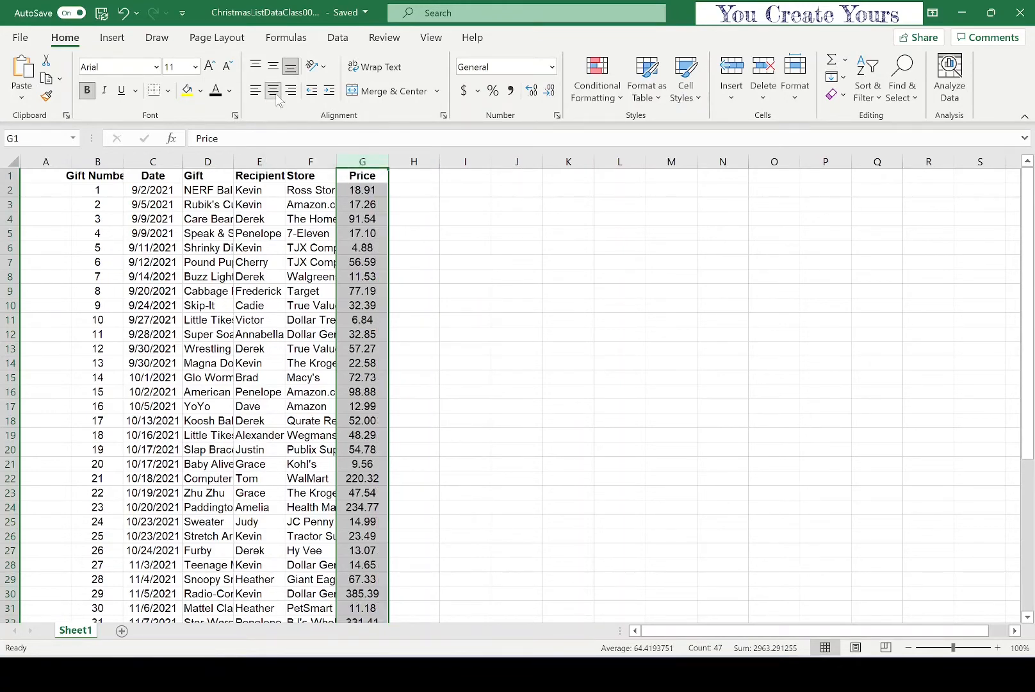
click(414, 233)
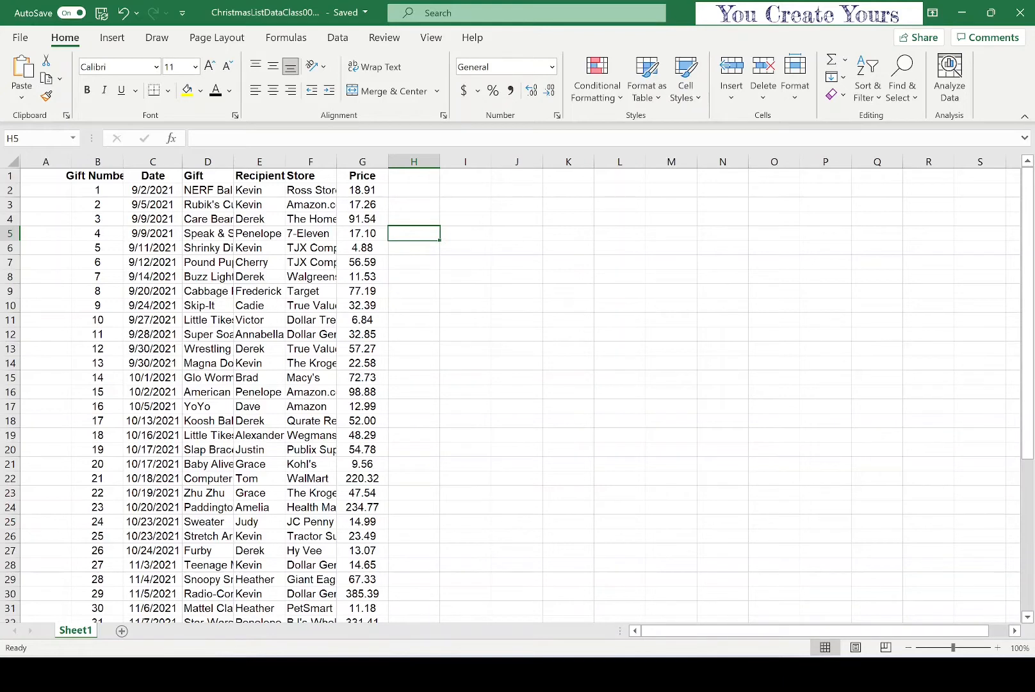
- Apply the Currency number format to the Price column
click(353, 156)
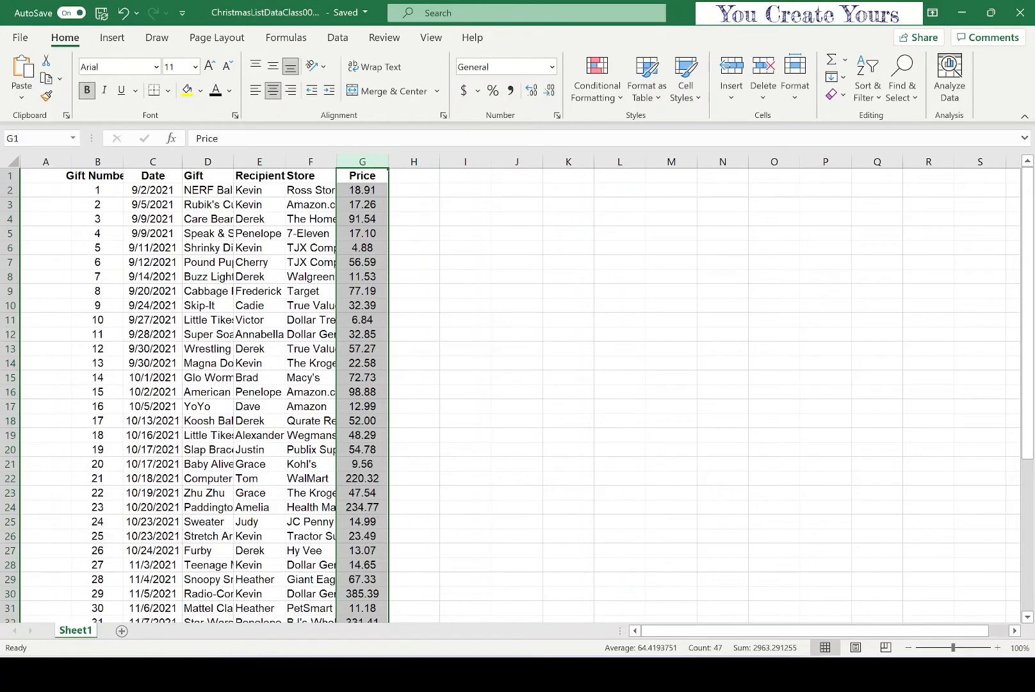
click(552, 68)
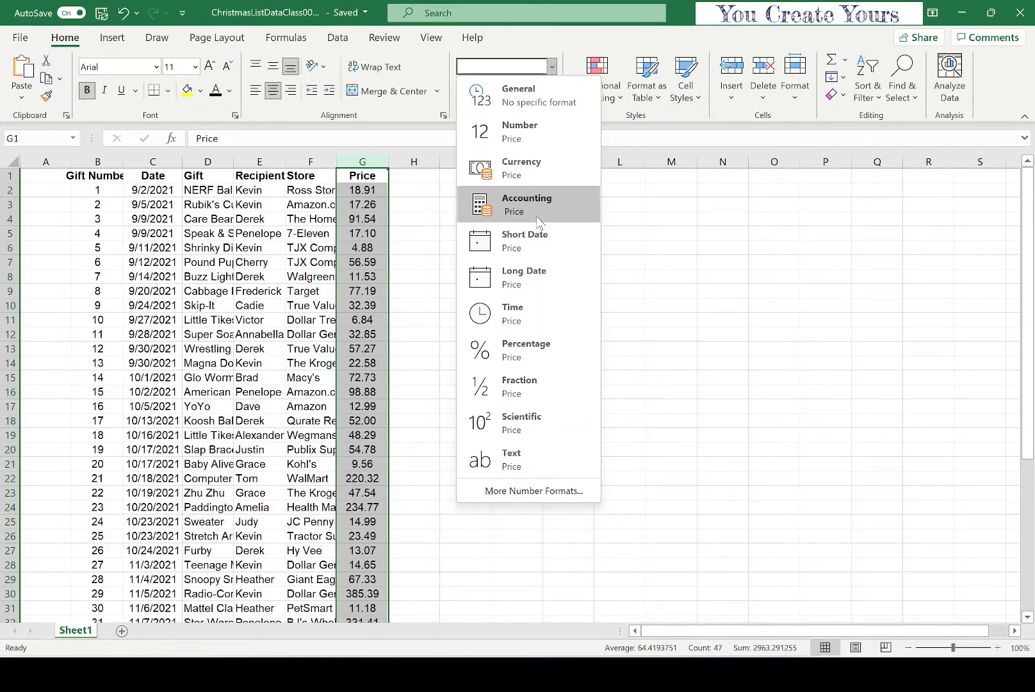
click(535, 167)
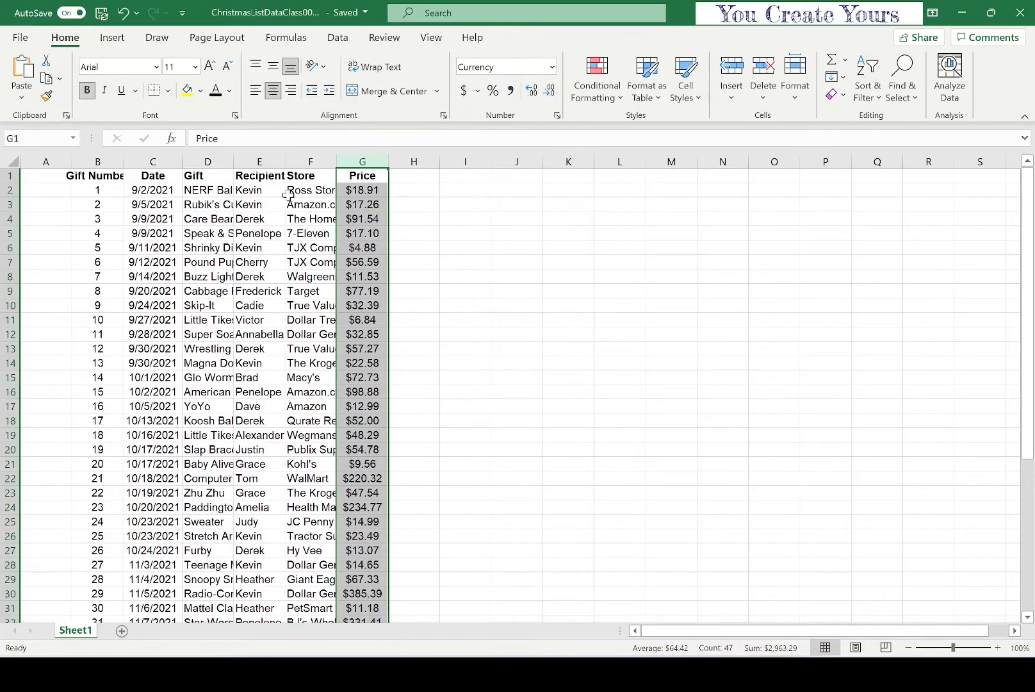
- Check several long entries in the Gift column and wrap the text of the Cabbage Patch Kids cell (D9)
click(204, 188)
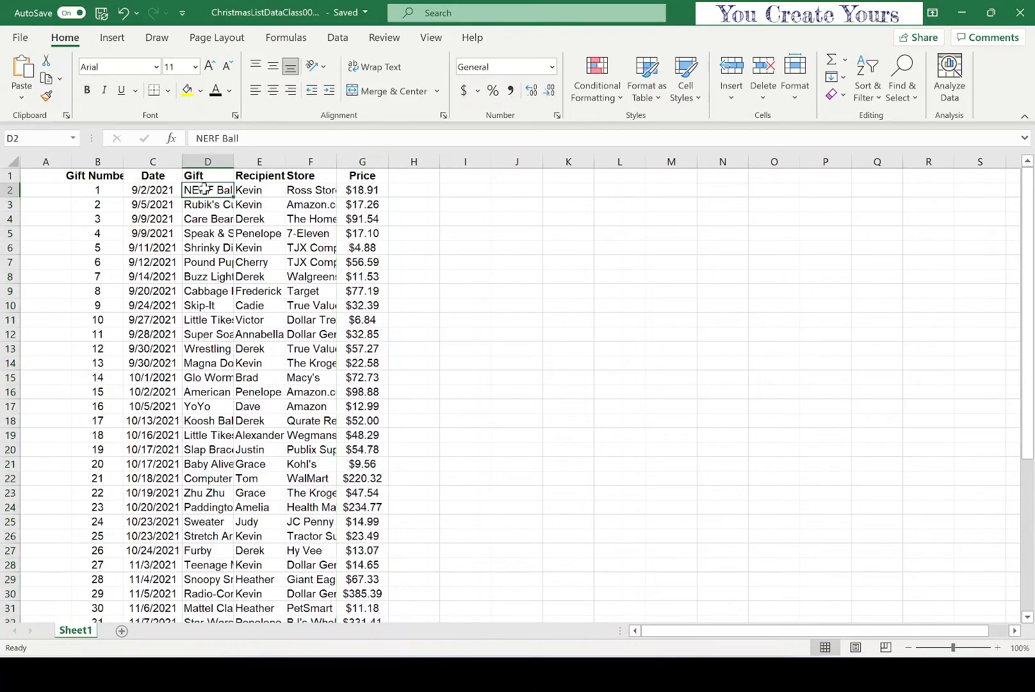
click(205, 235)
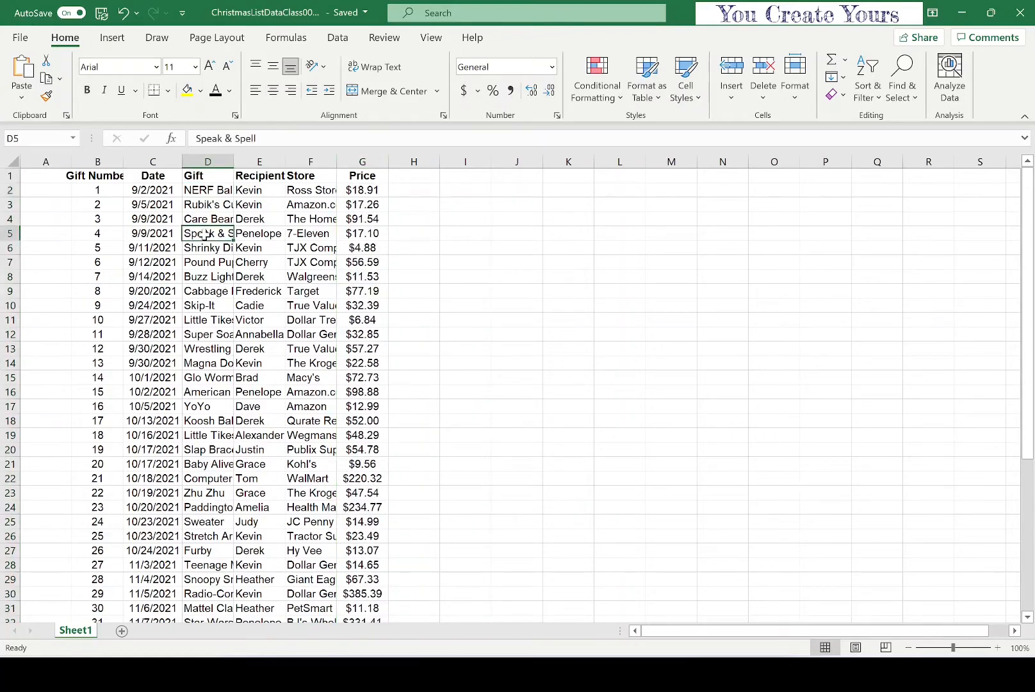
click(205, 262)
click(202, 290)
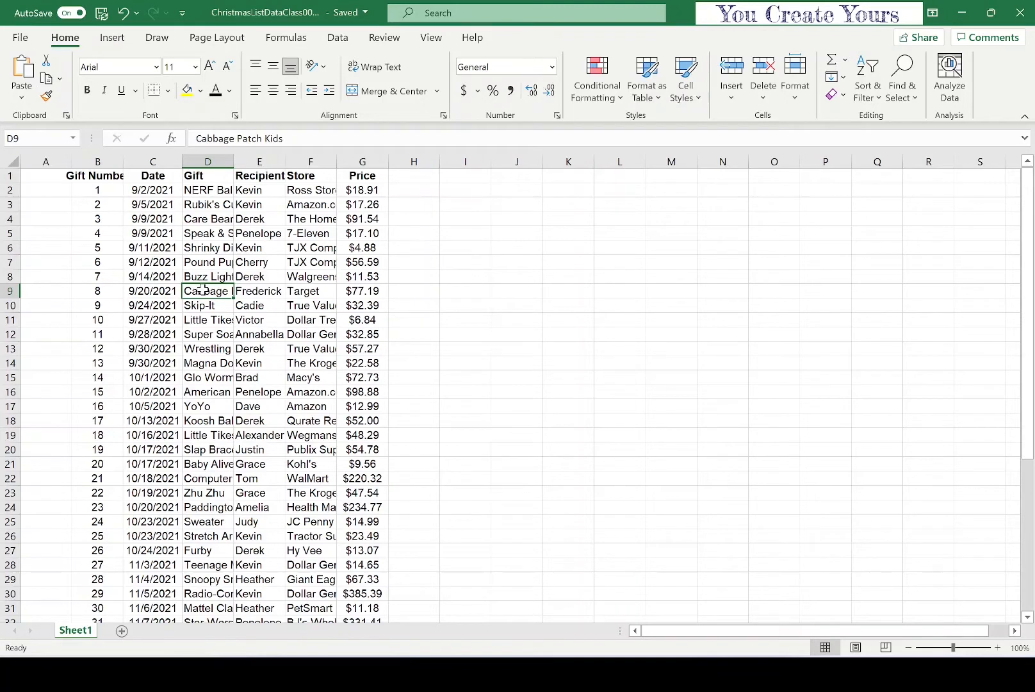
click(392, 70)
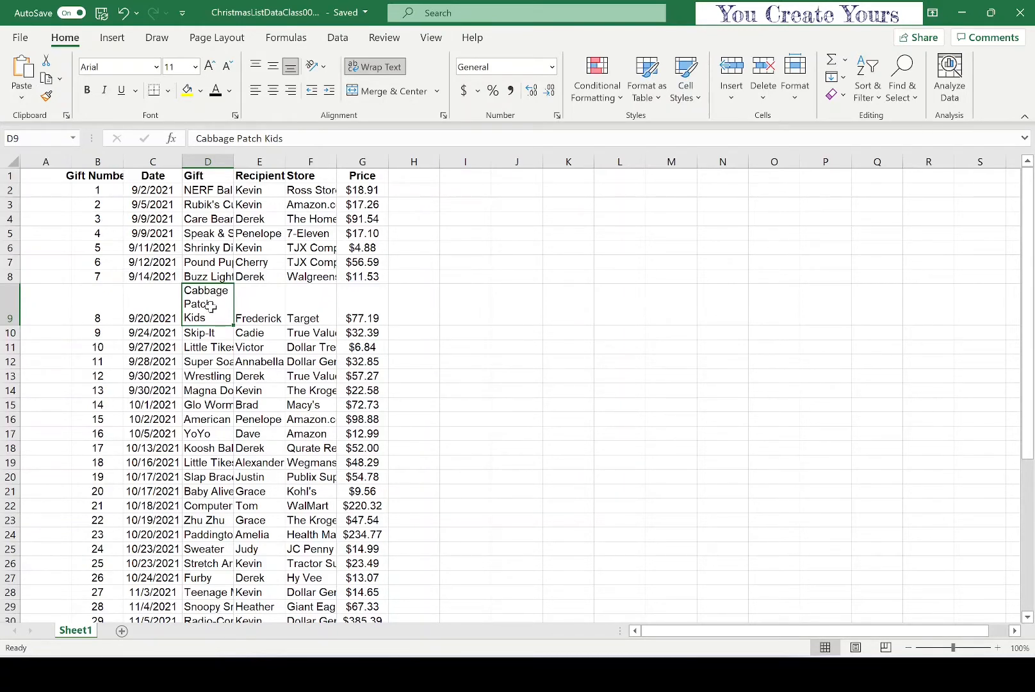
- Try wrapping the text of the entire Gift column, review the rows, and undo both text wraps
click(207, 161)
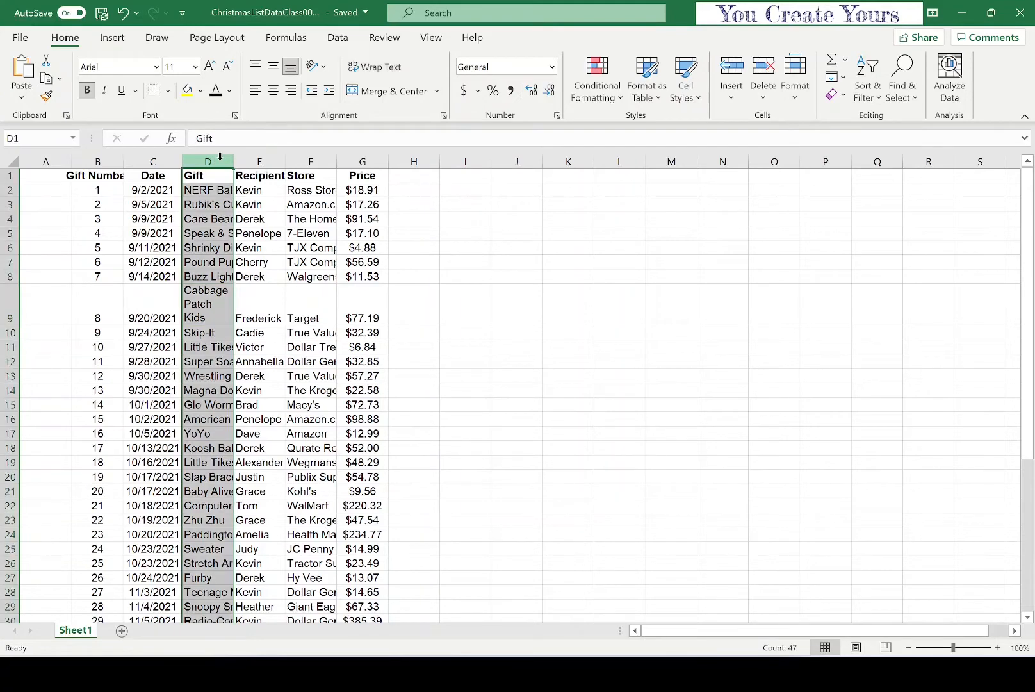
click(377, 70)
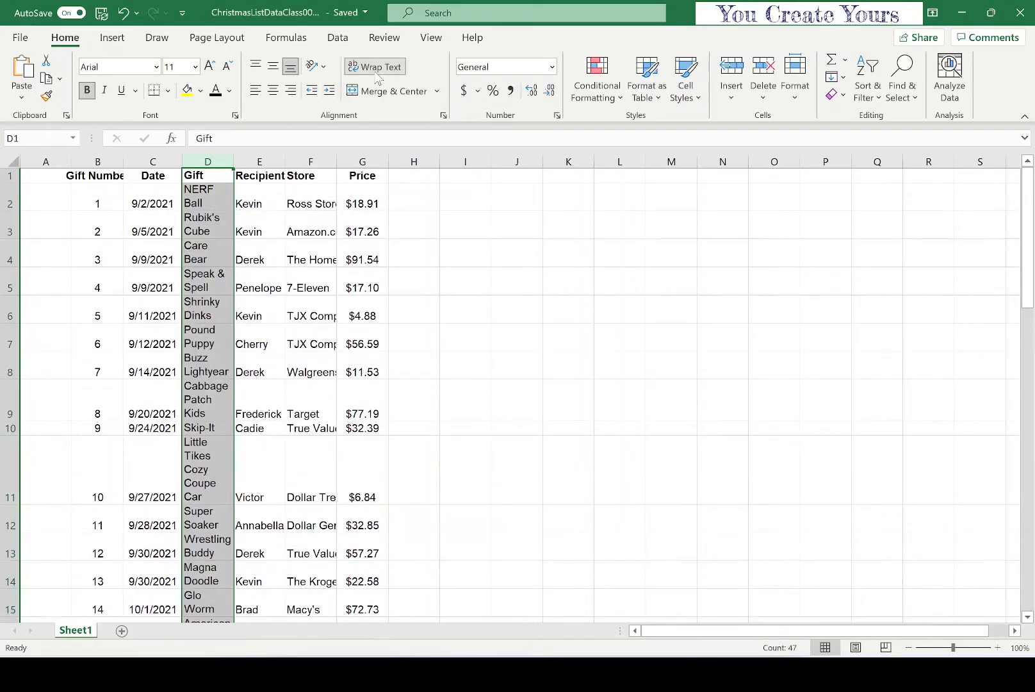
scroll(168, 503, down, 5)
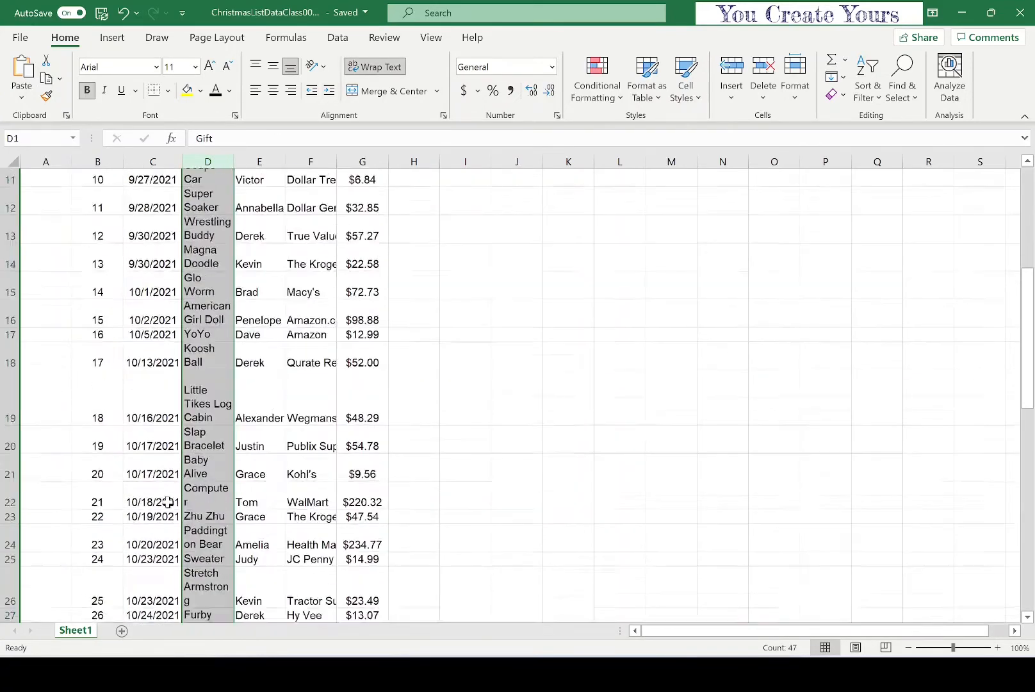
scroll(168, 503, up, 5)
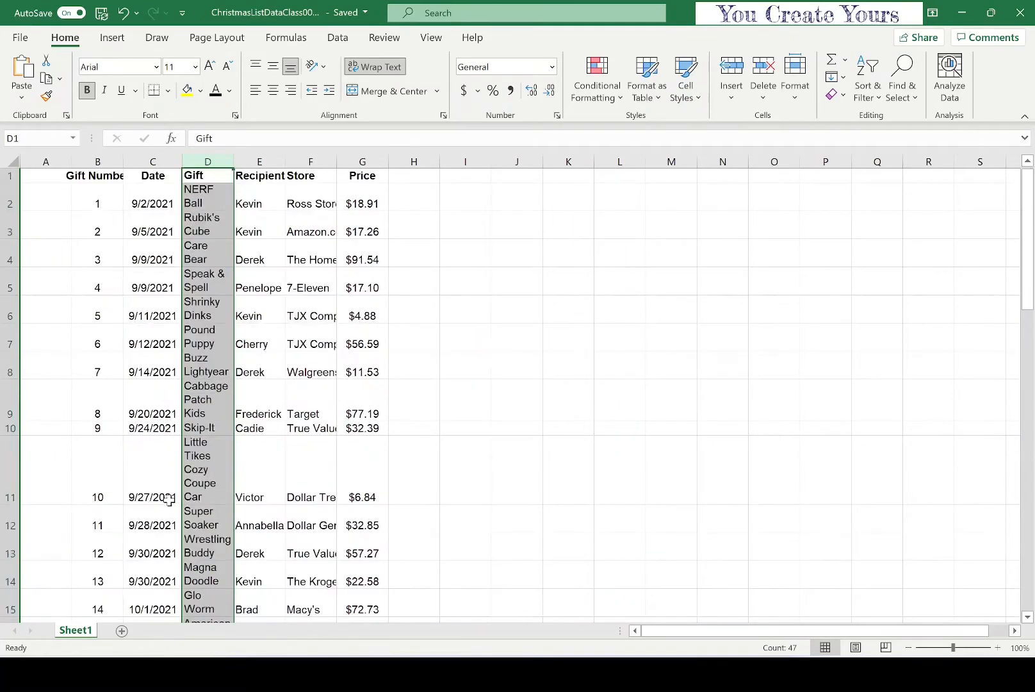
click(124, 13)
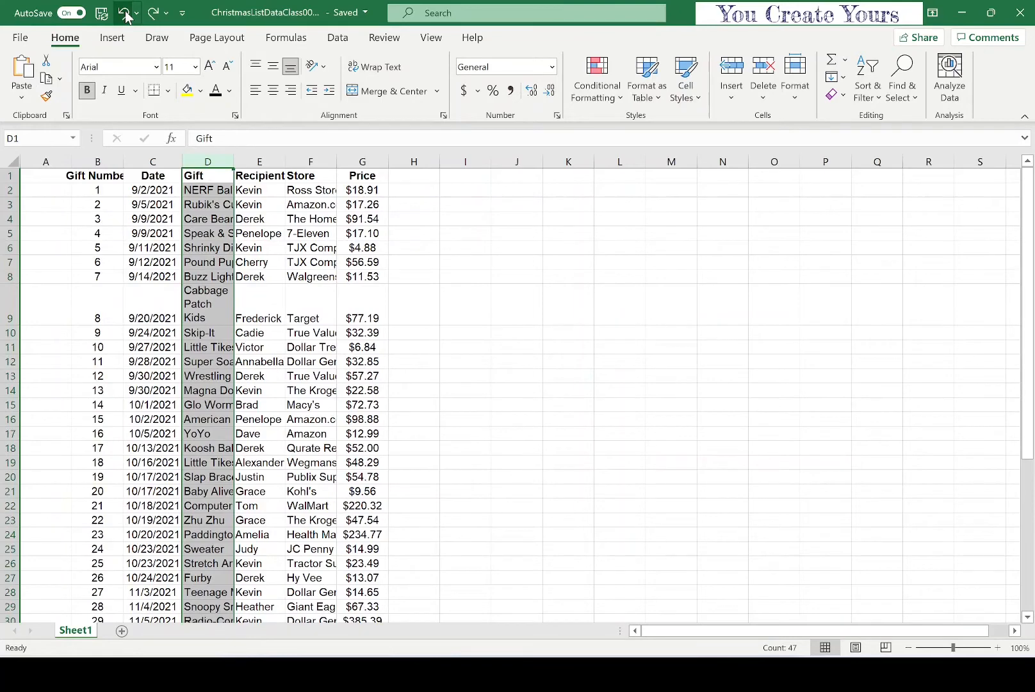
click(124, 13)
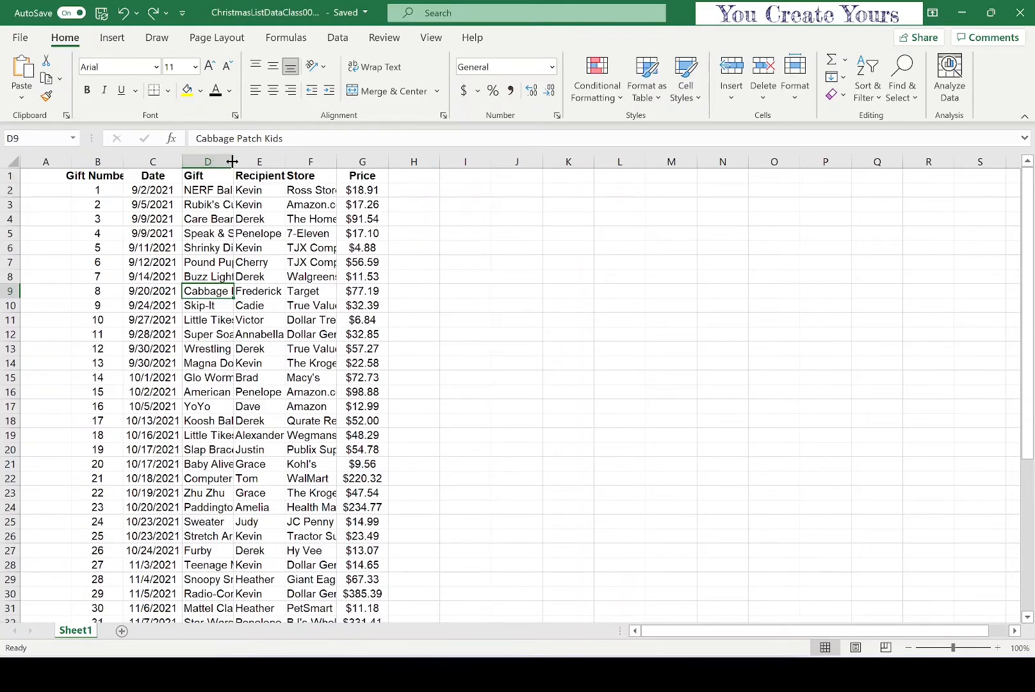
- Widen the Gift column to about twice its width so names such as Cabbage Patch Kids fit on one line
drag(232, 161, 291, 162)
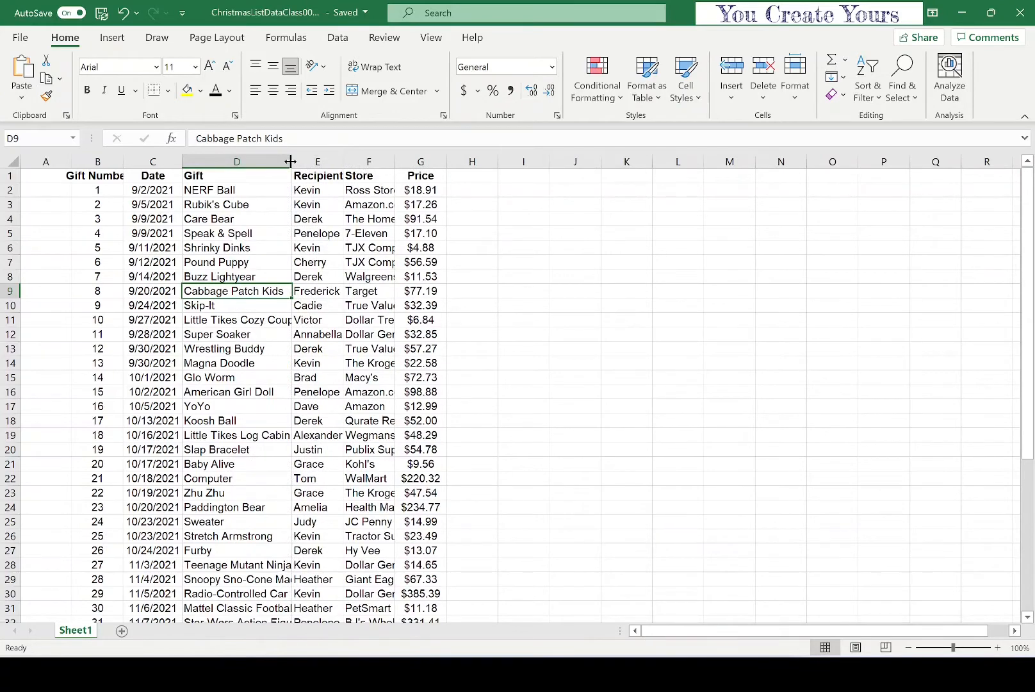
- Widen the Gift column further, and auto-fit the widths of columns B through G to their contents
drag(290, 162, 339, 161)
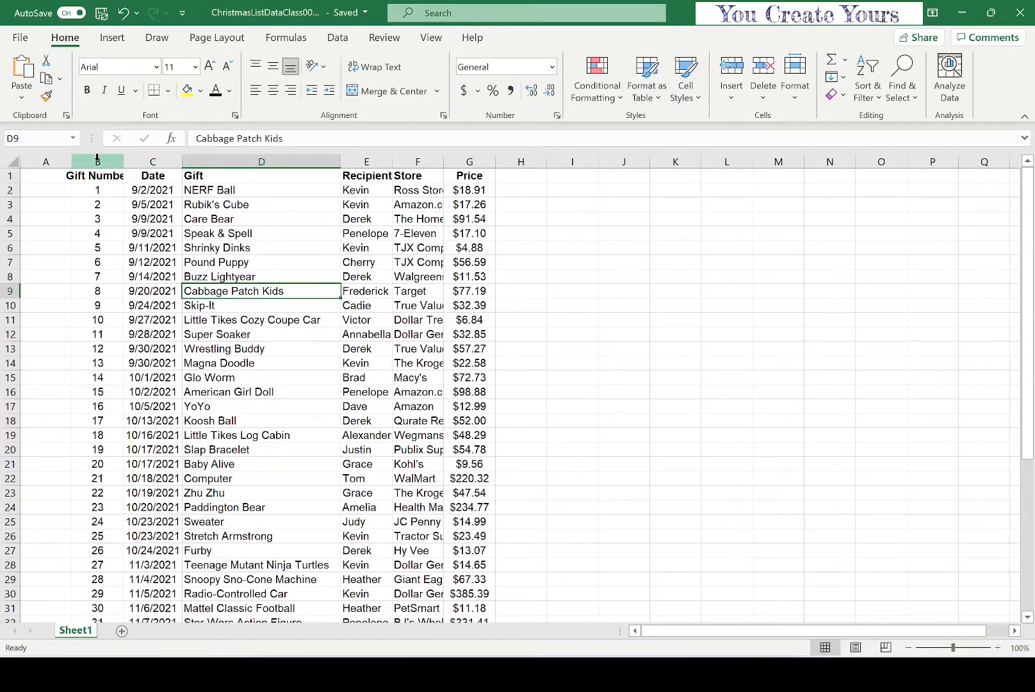
drag(97, 158, 458, 154)
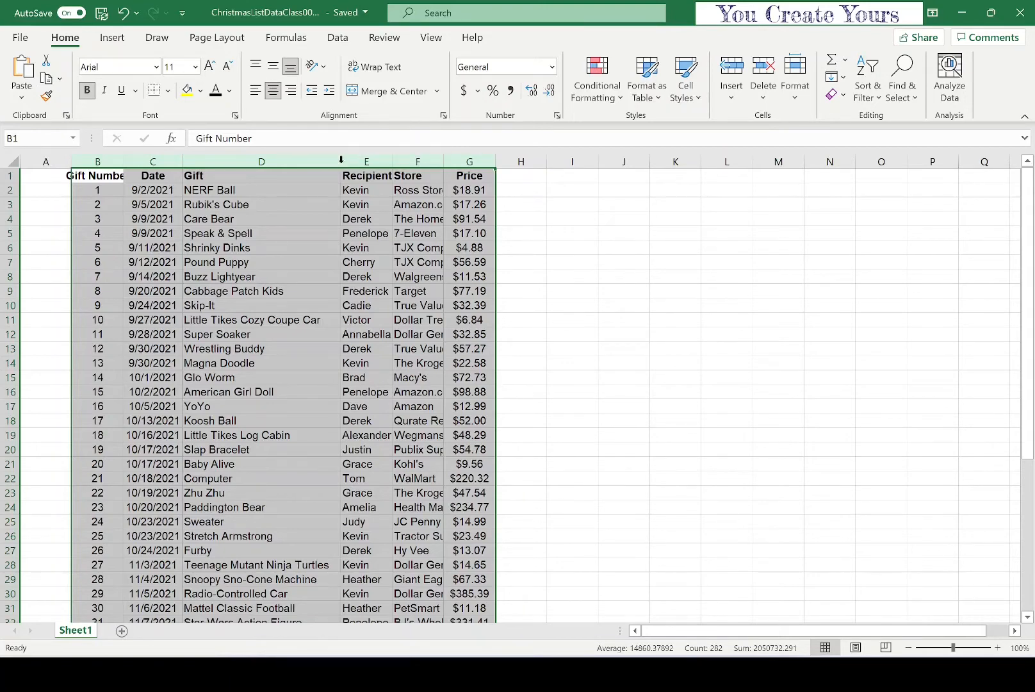
double_click(341, 162)
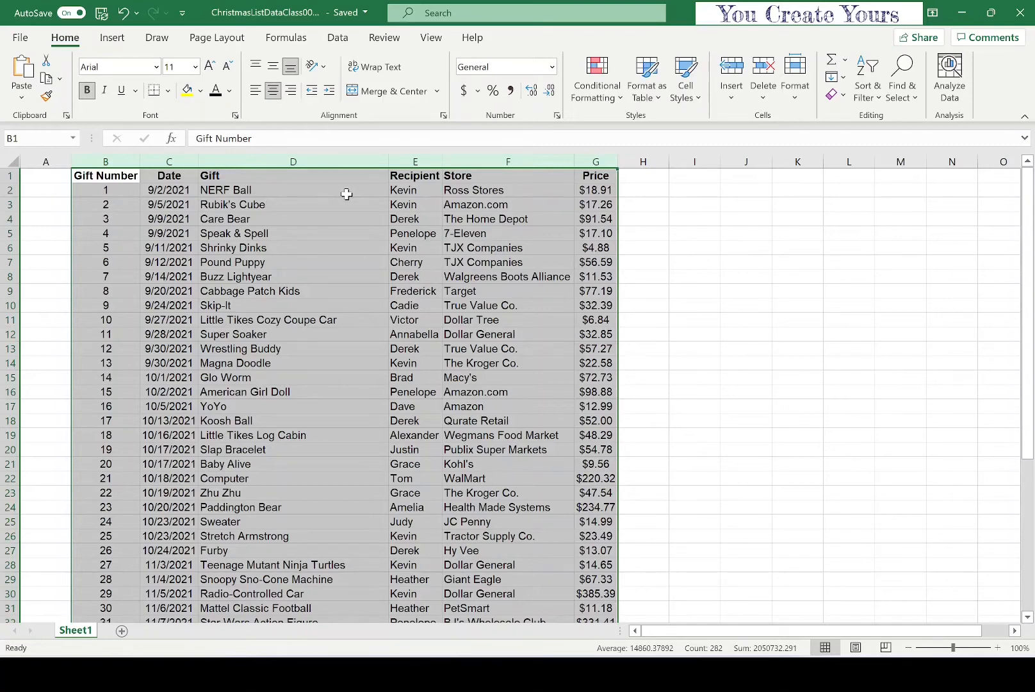
scroll(343, 299, down, 7)
scroll(344, 299, down, 2)
scroll(344, 300, up, 3)
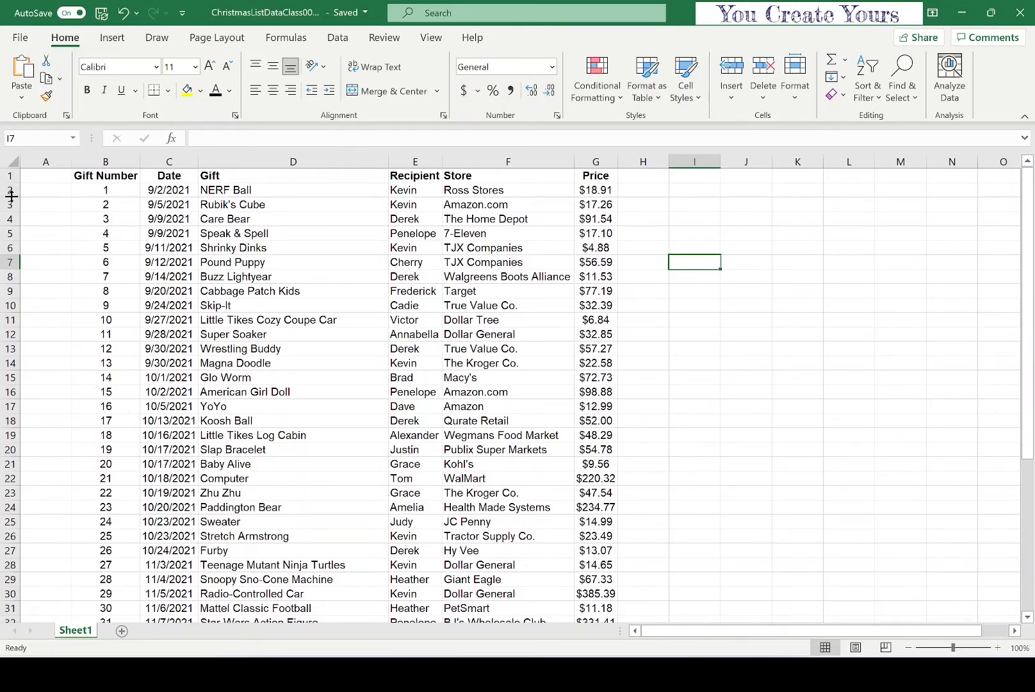
- Try increasing the height of row 2 and undo the change
drag(11, 196, 12, 225)
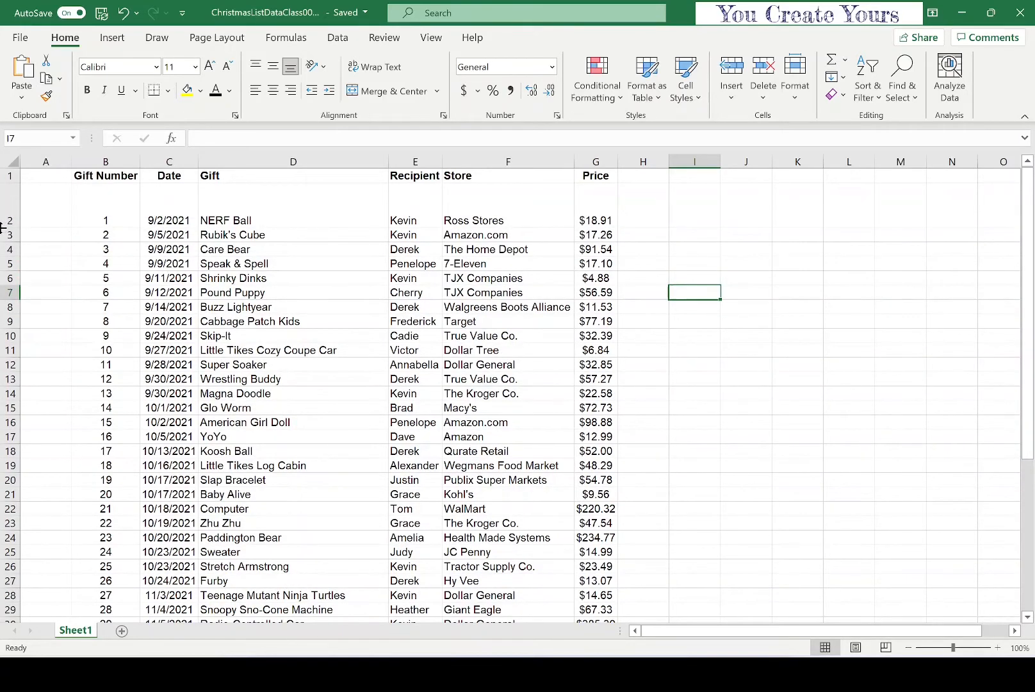
key(ctrl+z)
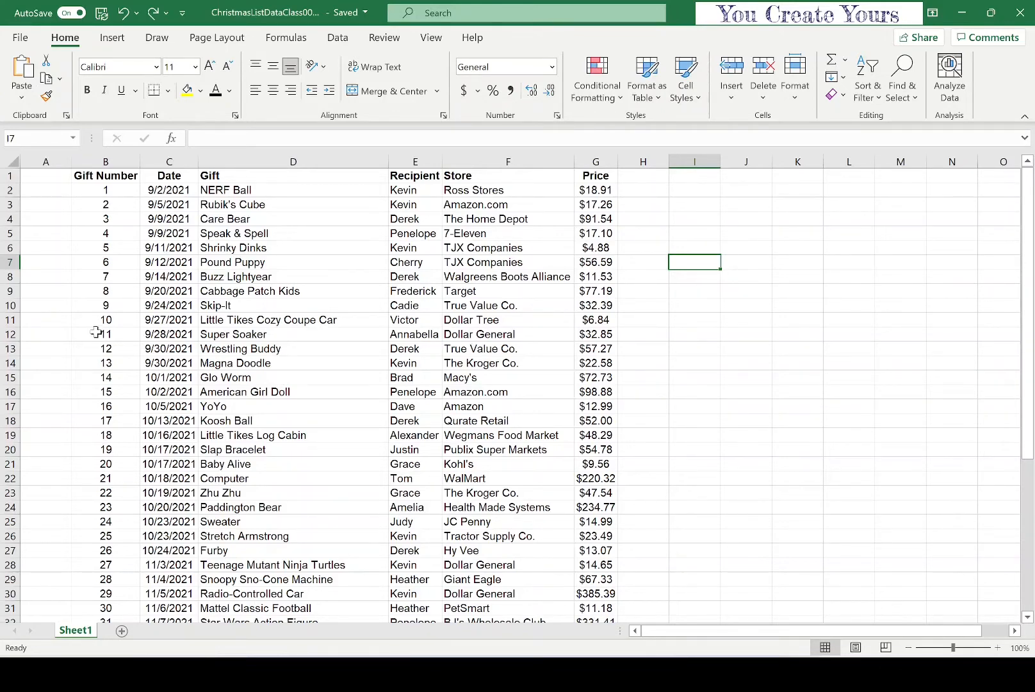
- Insert a blank row above the header row
click(7, 175)
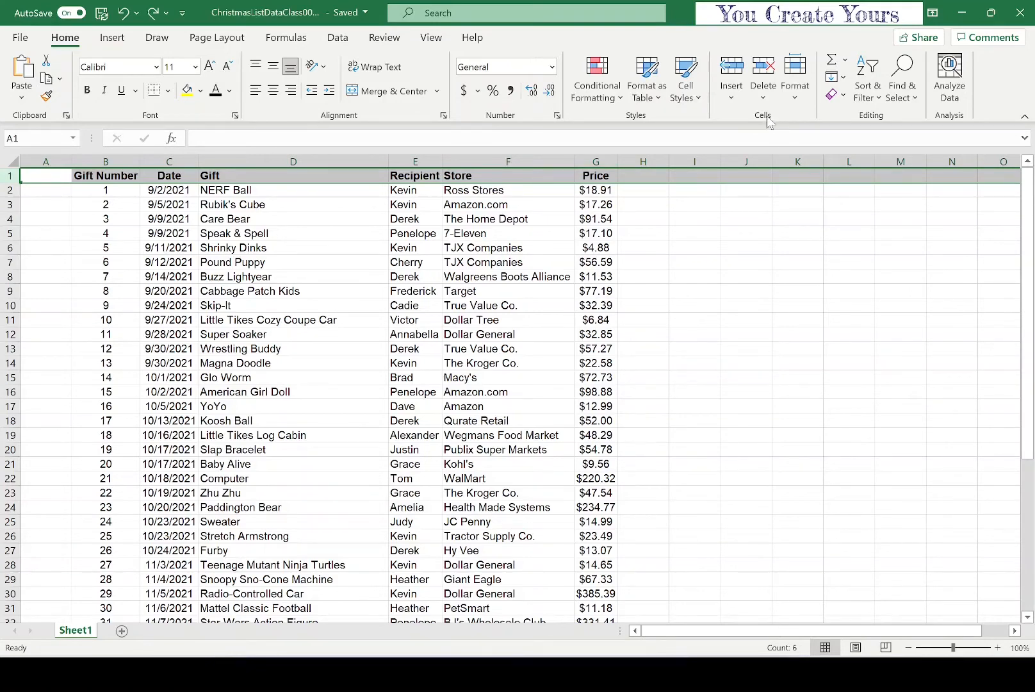
click(732, 72)
click(675, 303)
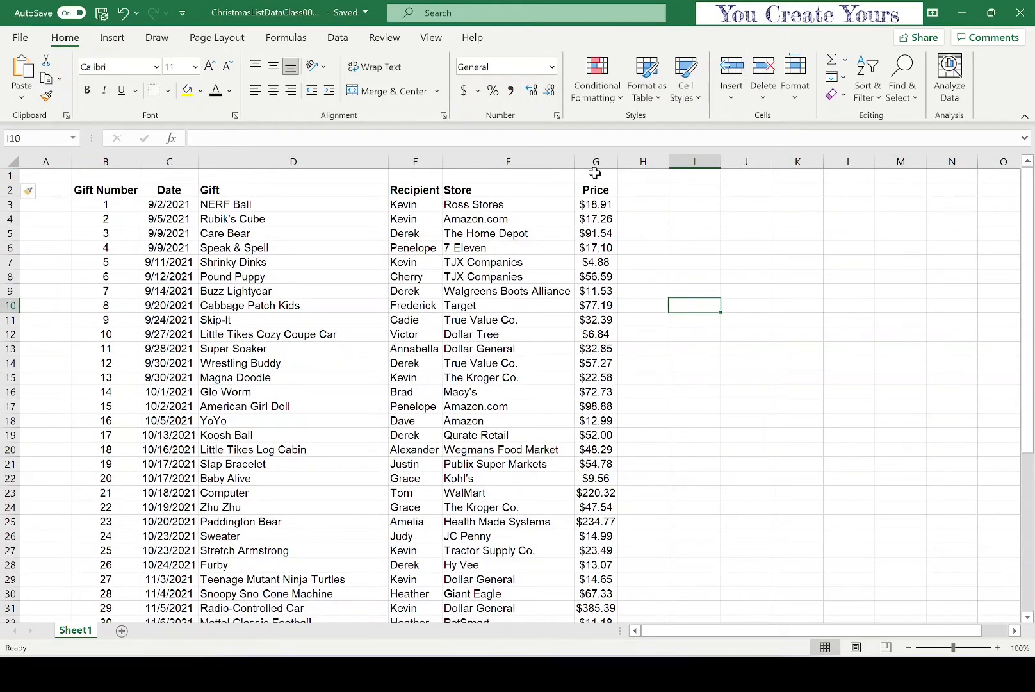
- Enter the title "Christmas Gifts 2021" in cell B1
click(112, 176)
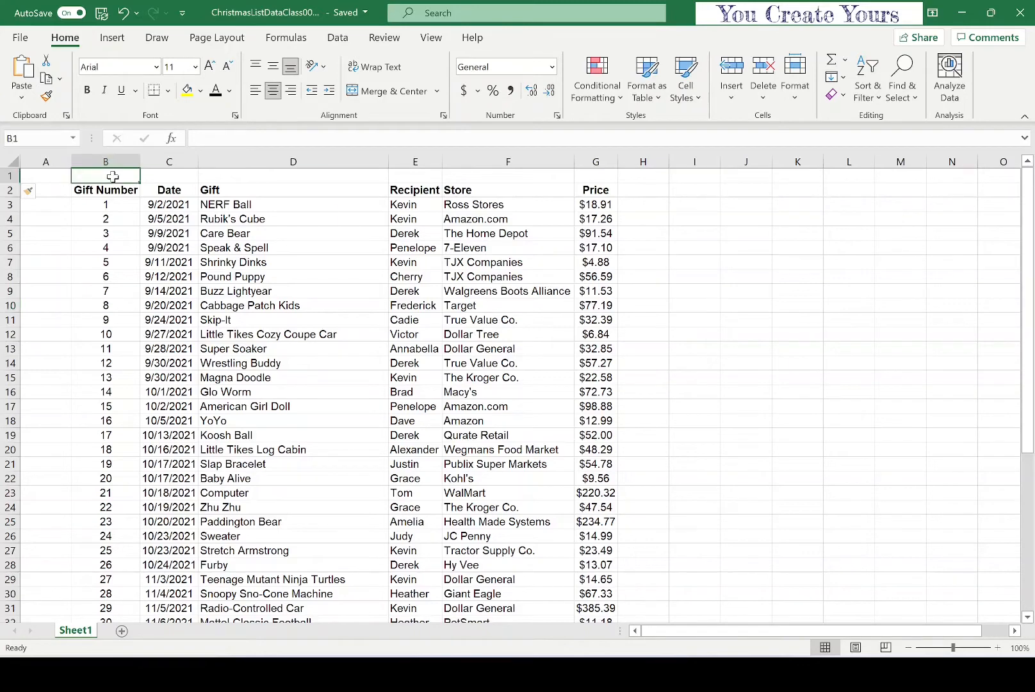
text(Chris)
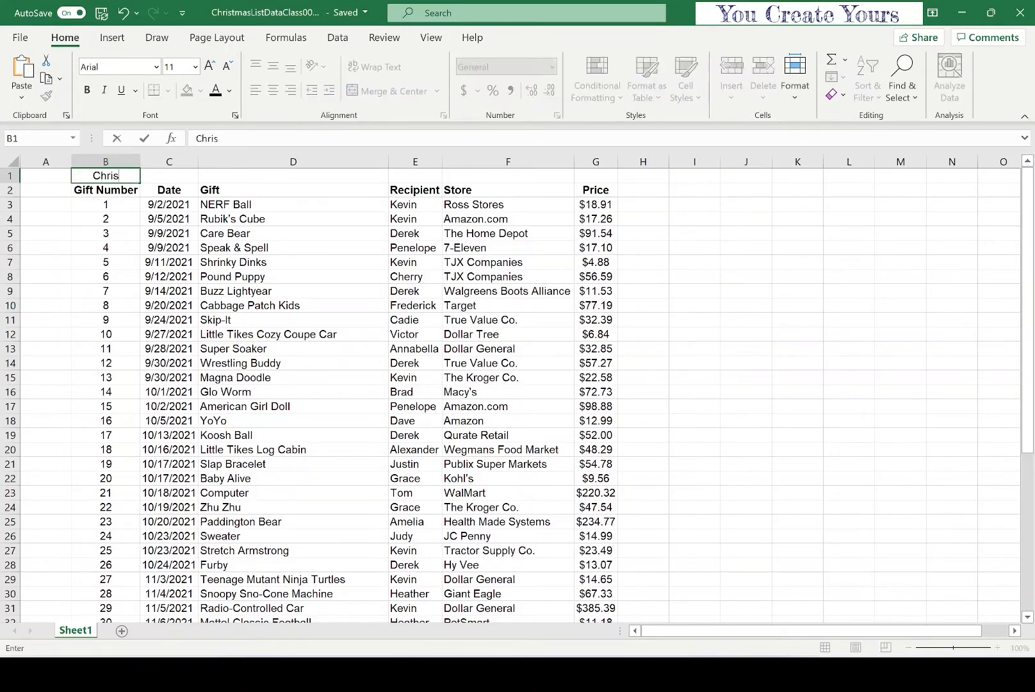
text(tmas Gift)
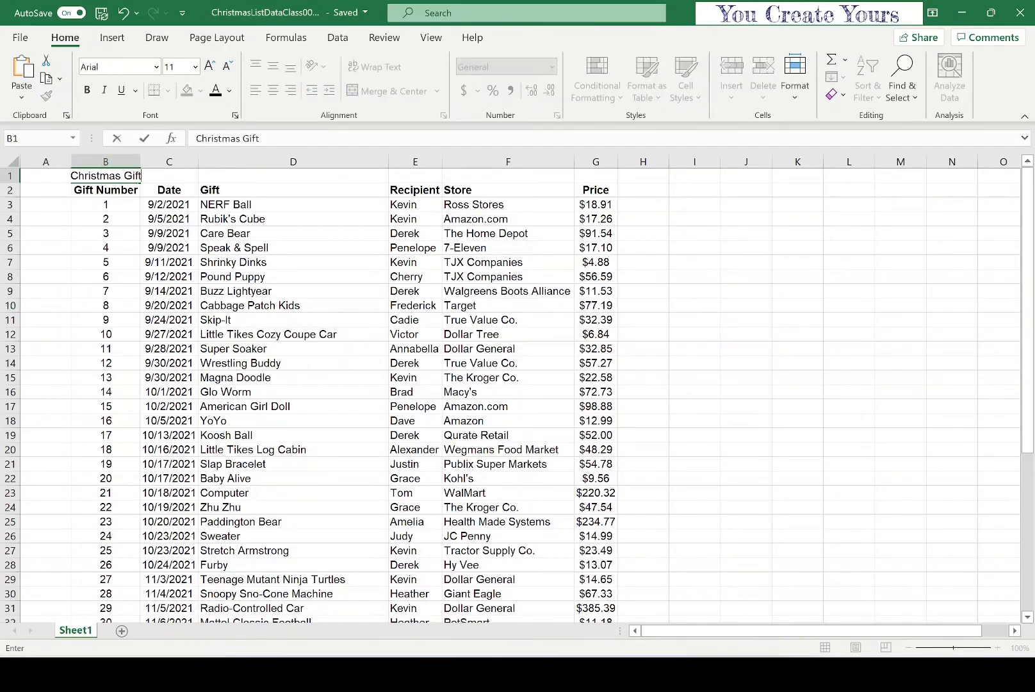
text(s 2021)
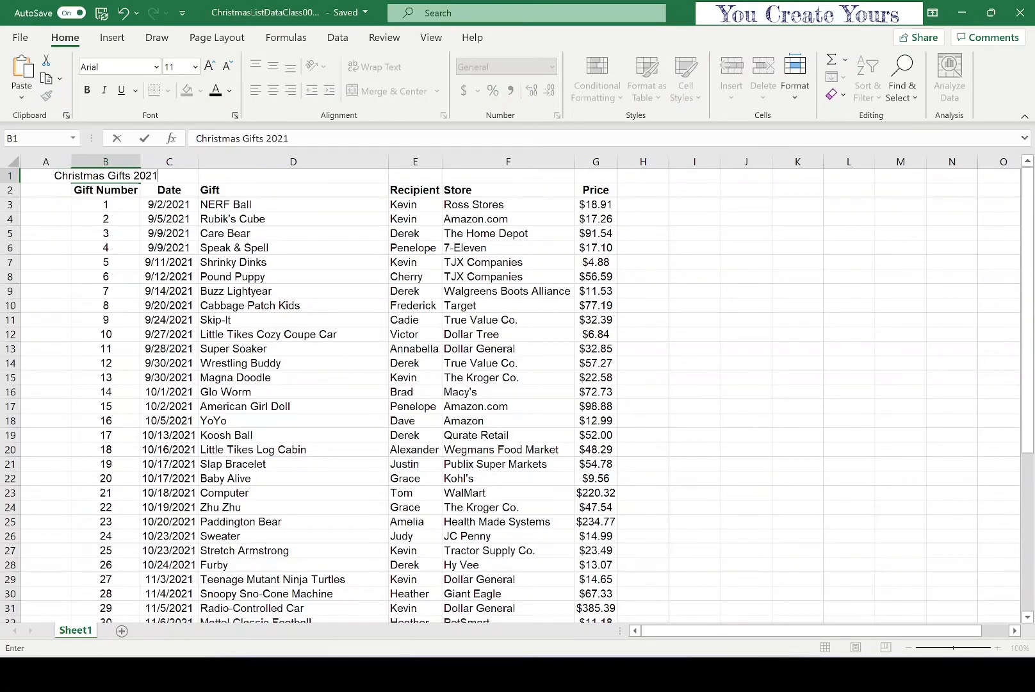
key(Return)
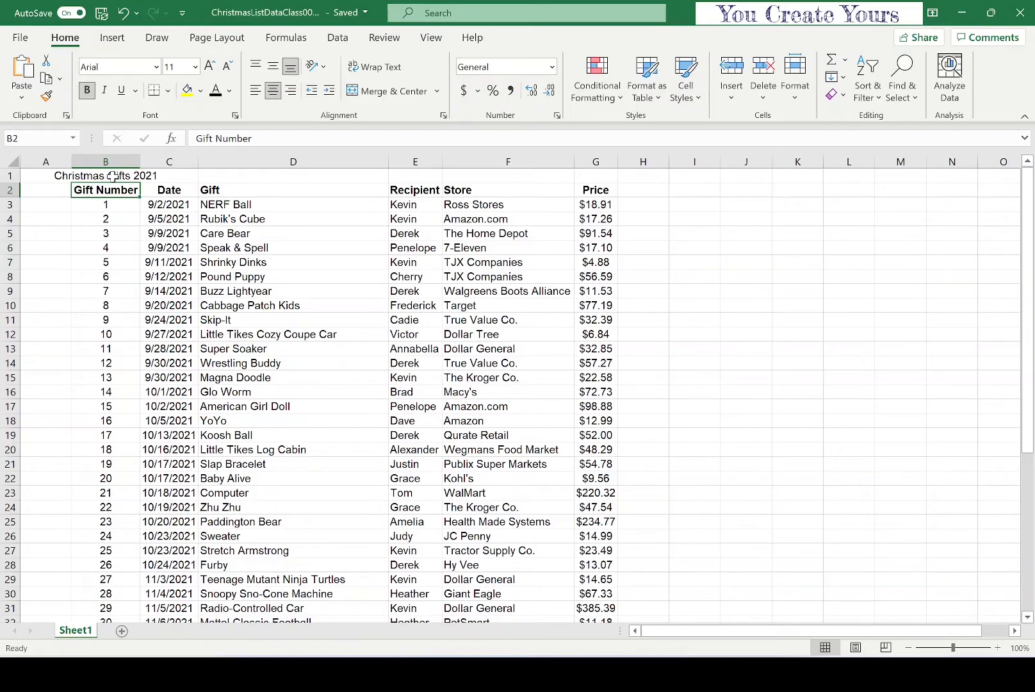
click(719, 233)
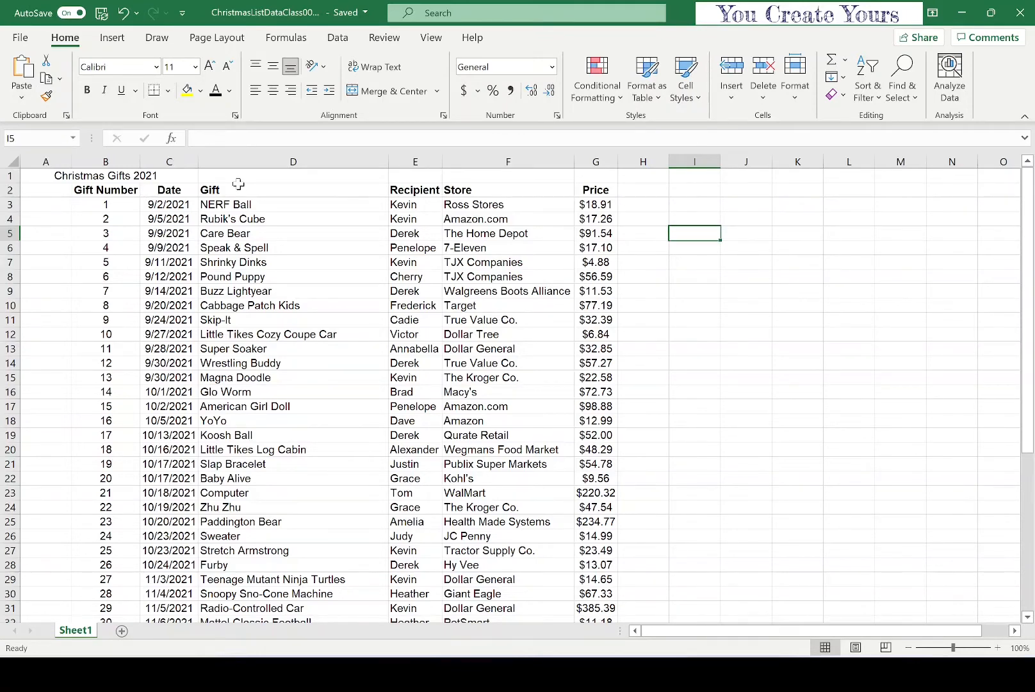
- Merge and center the title across cells B1 to G1, spanning the Gift Number to Price columns
click(261, 204)
click(119, 177)
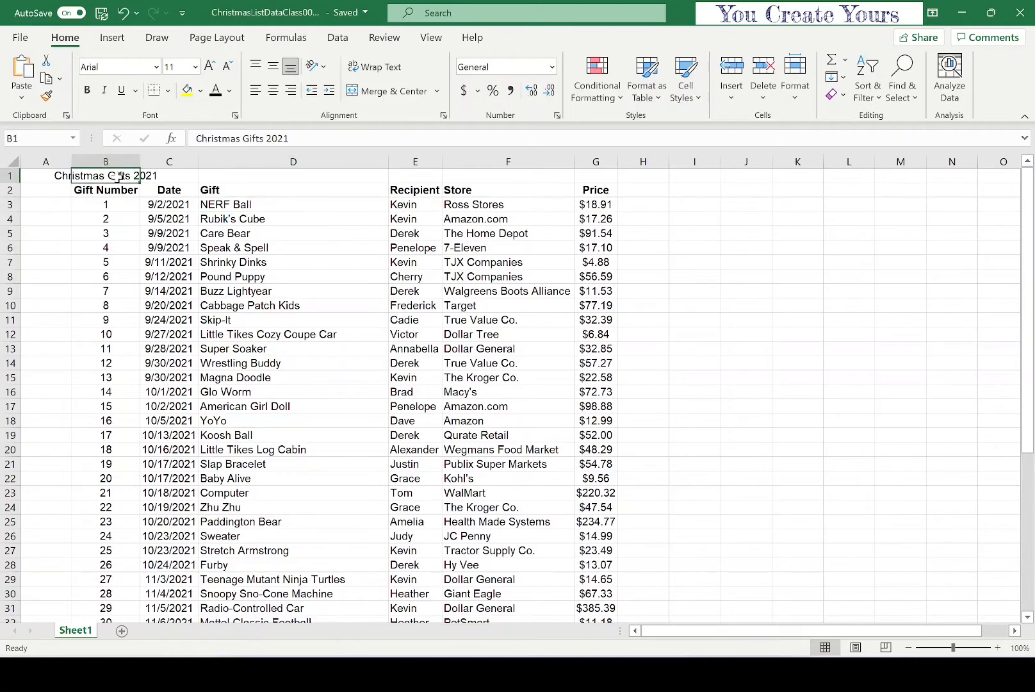
drag(118, 178, 595, 164)
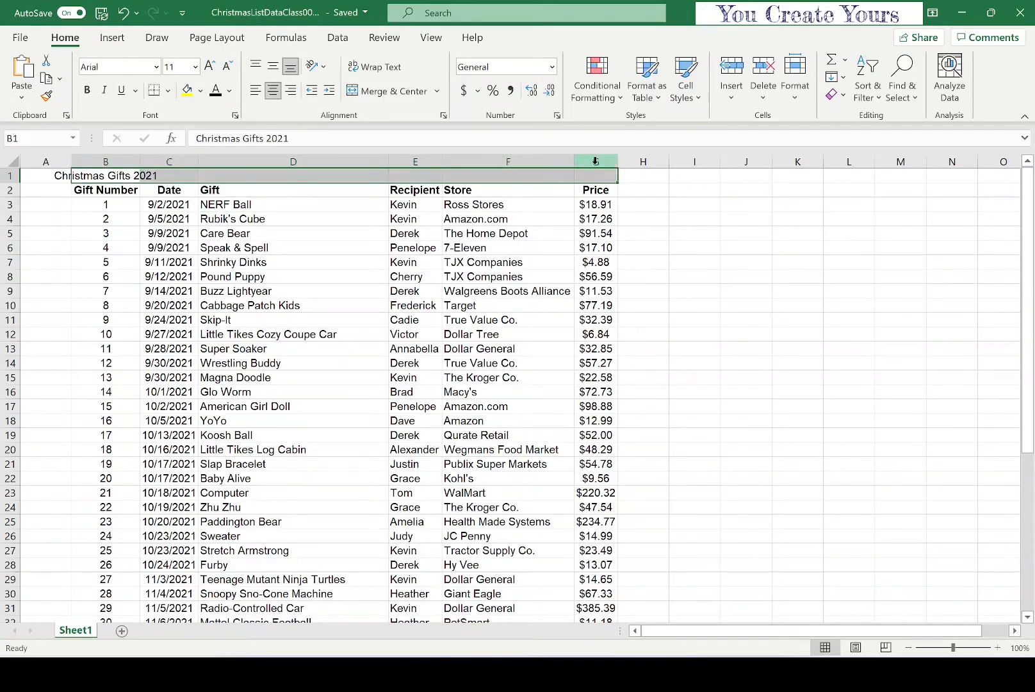
click(381, 91)
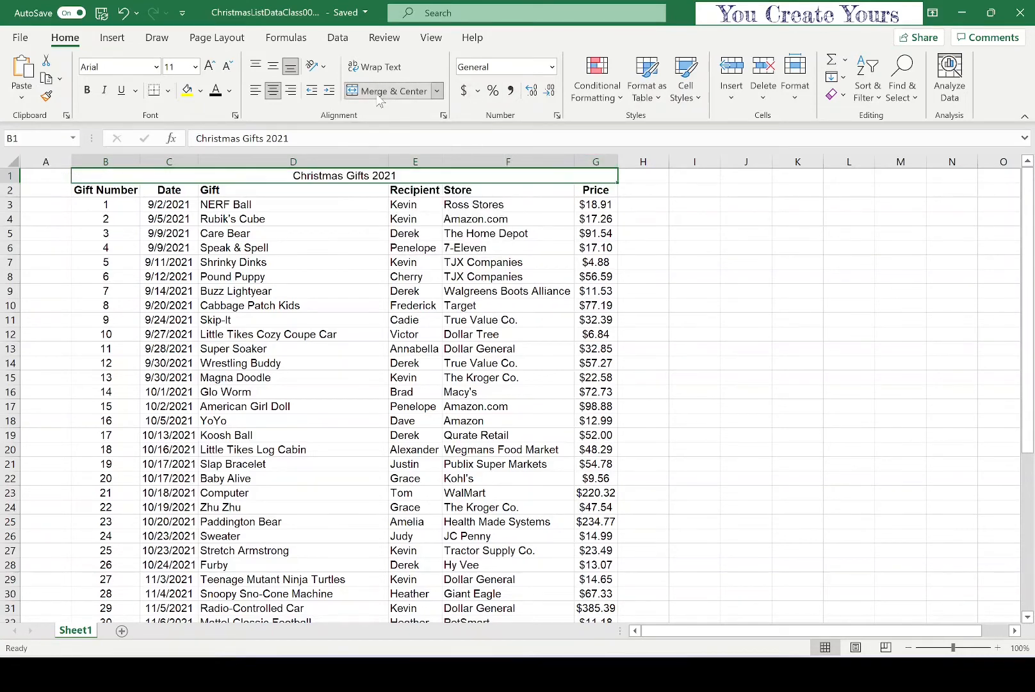
click(392, 249)
click(364, 175)
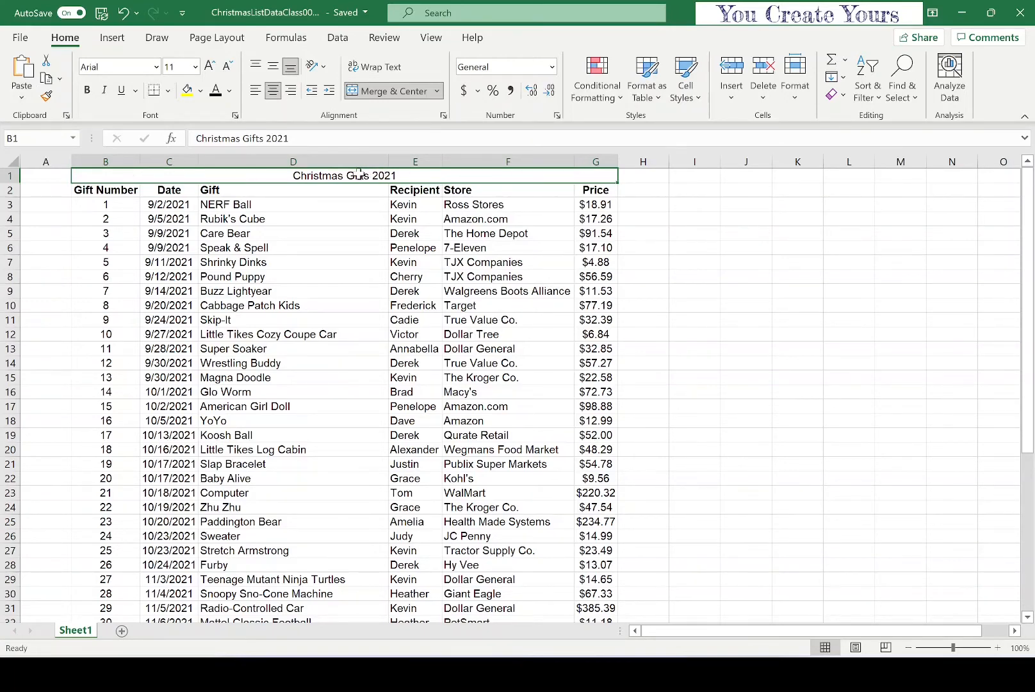
- Set the "Christmas Gifts 2021" title to font size 24 and make it bold
click(352, 206)
click(346, 173)
click(196, 66)
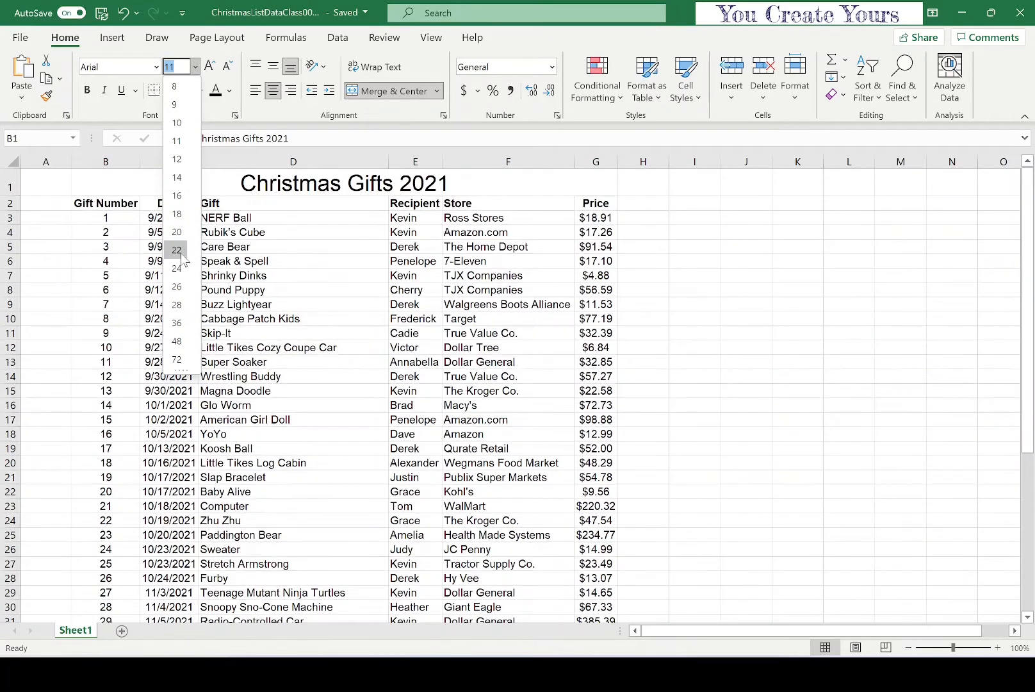
click(182, 267)
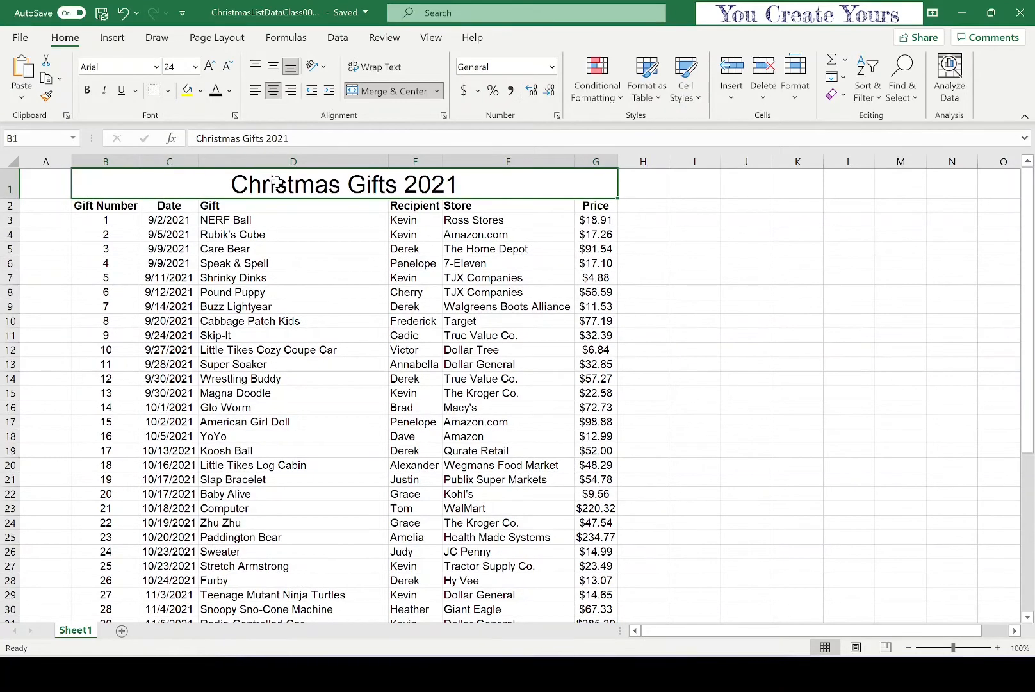
click(88, 91)
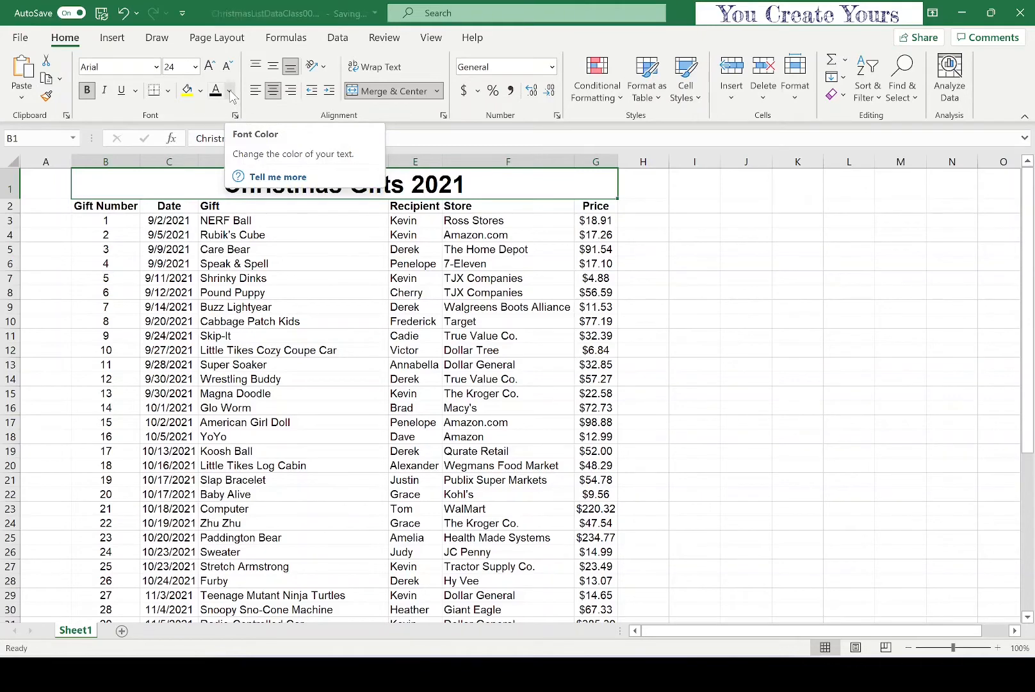
- Color the title text standard Red and fill the merged title cell with standard Green
click(230, 93)
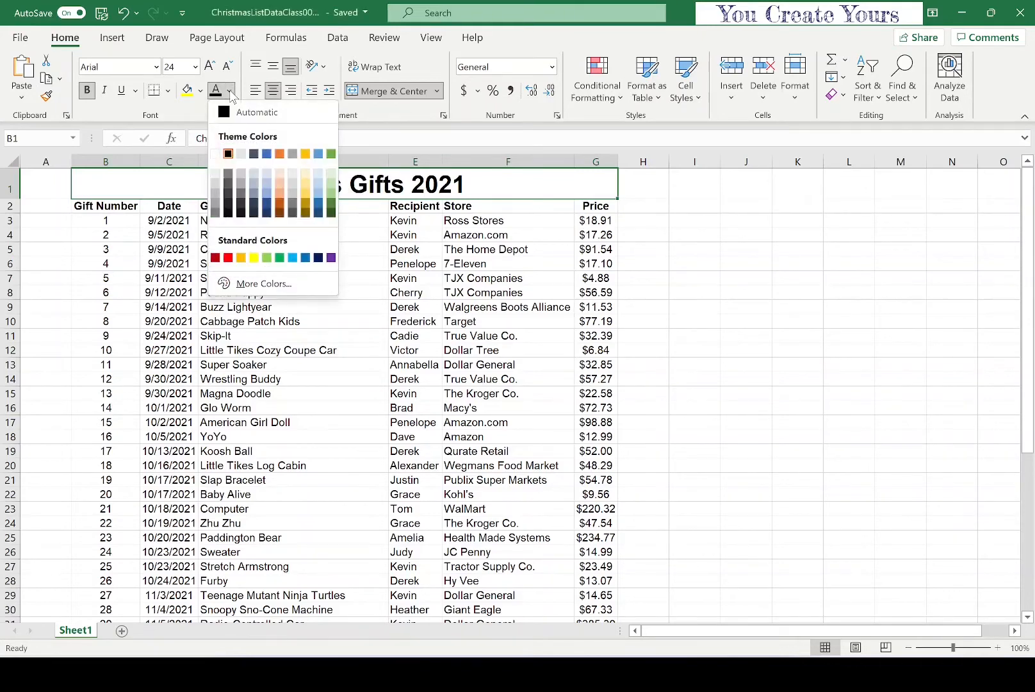
click(228, 257)
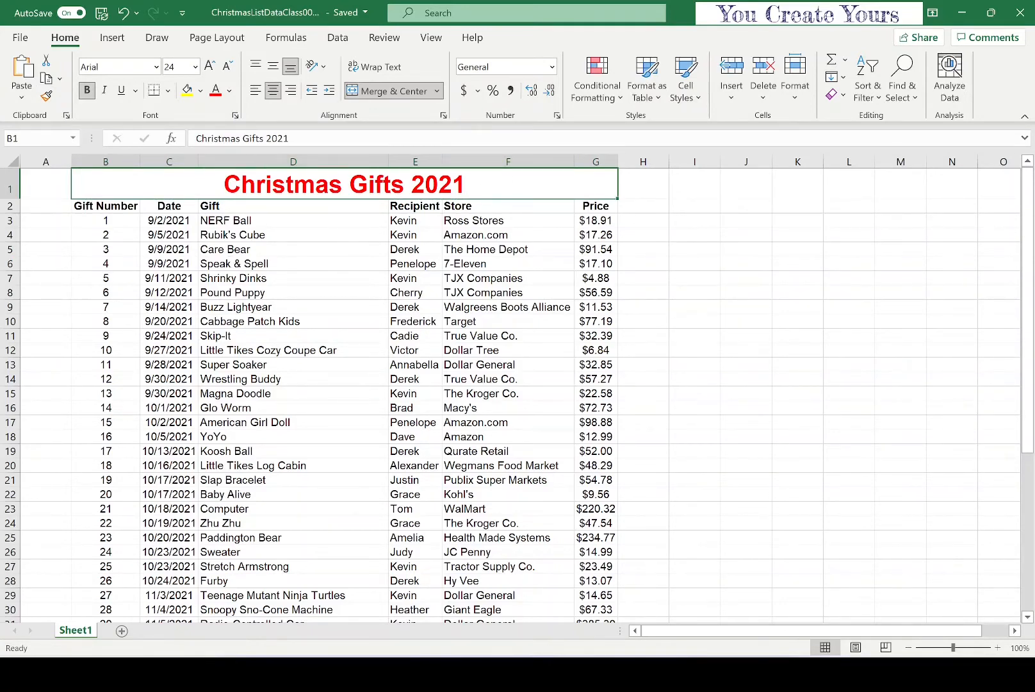
click(201, 91)
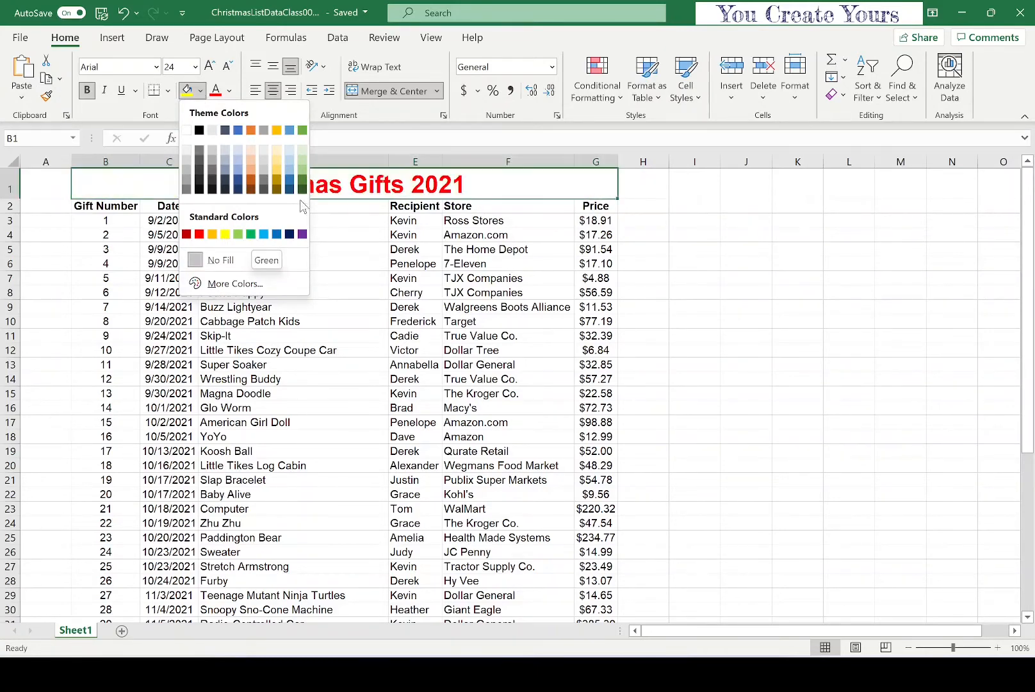
click(251, 235)
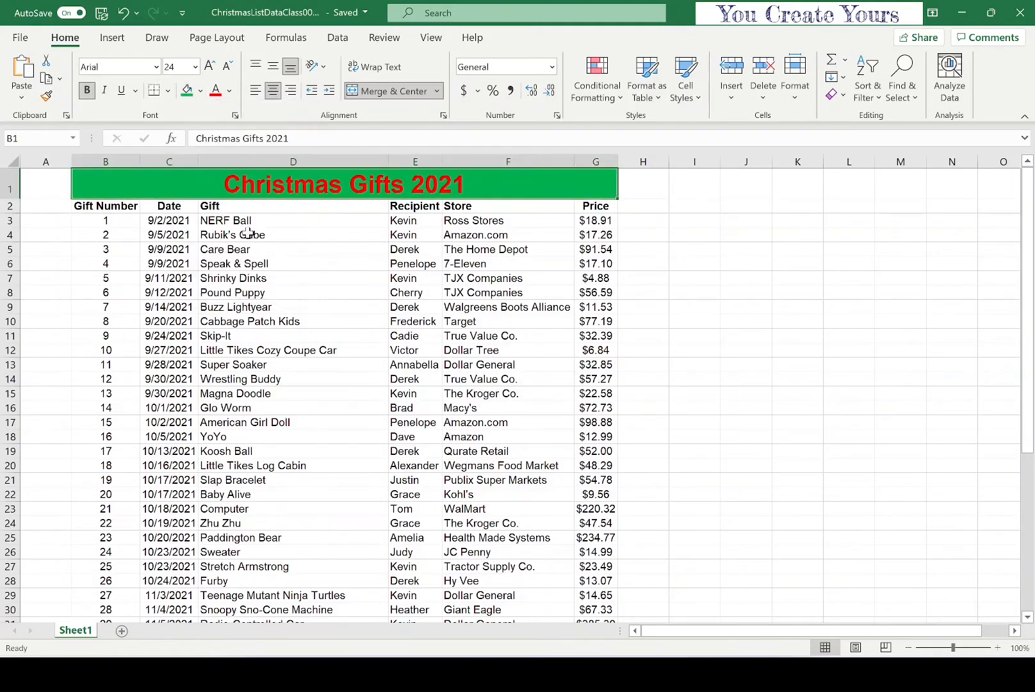
click(237, 320)
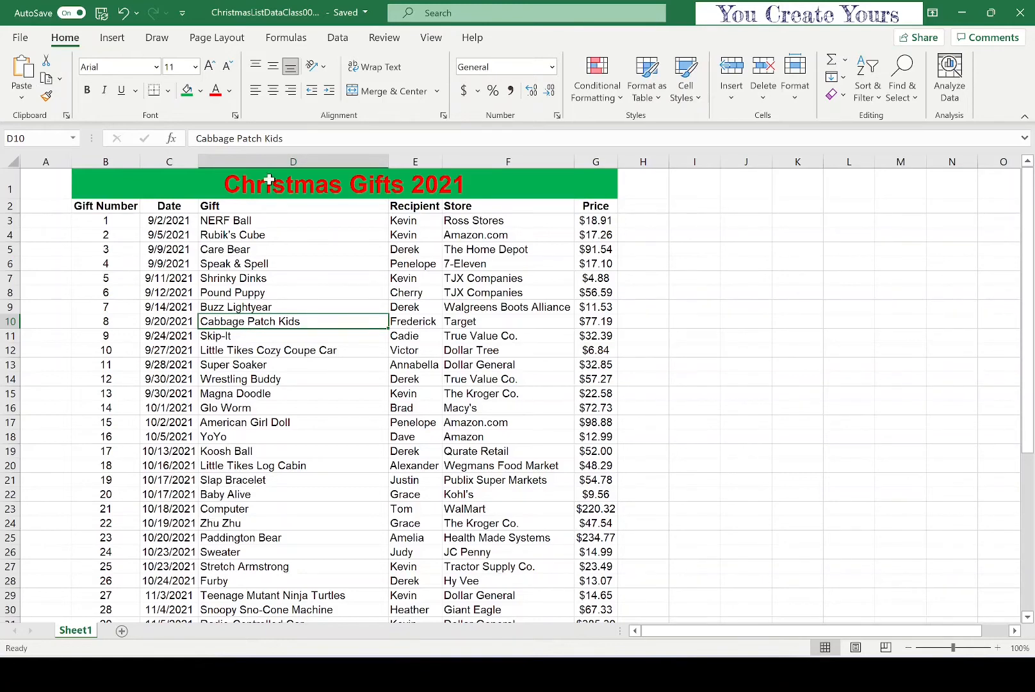
- Set the title's font color to Automatic (black)
click(269, 180)
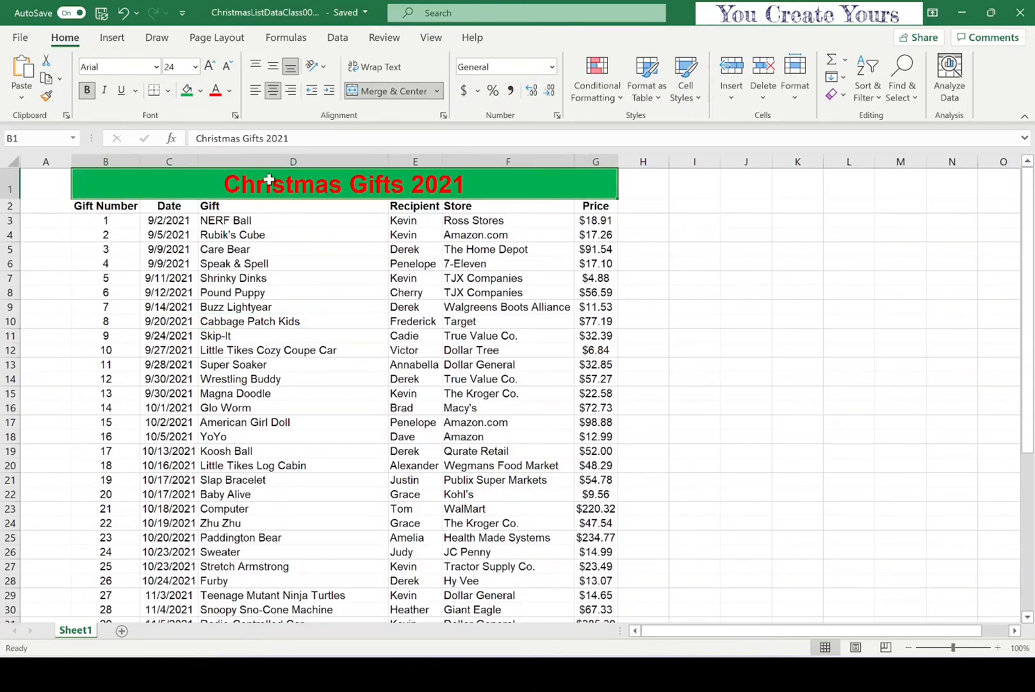
click(229, 90)
click(229, 112)
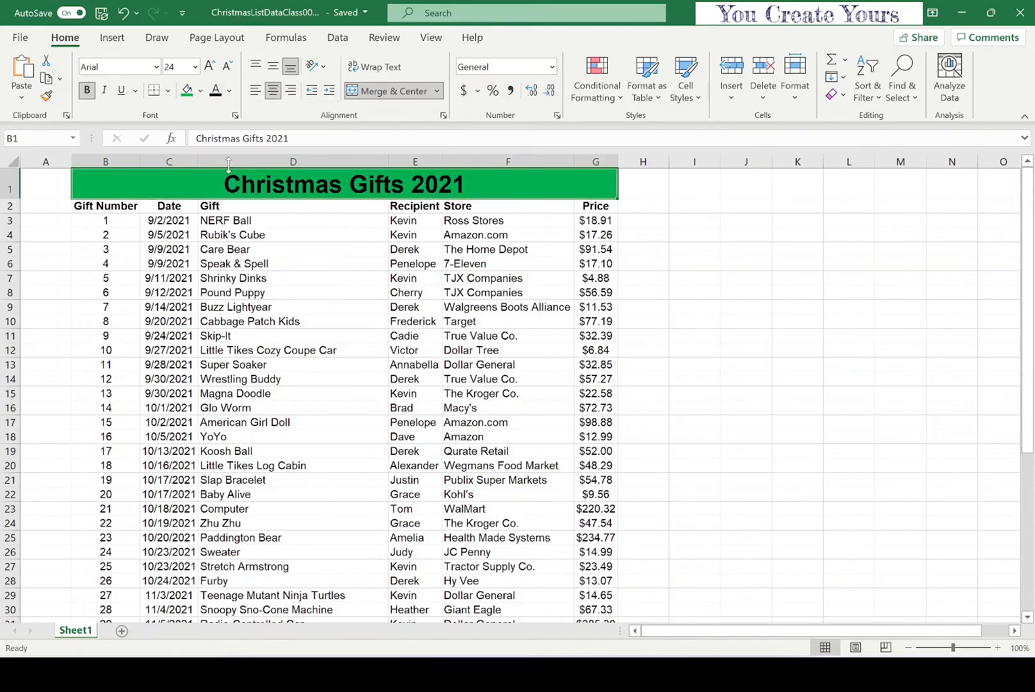
click(243, 382)
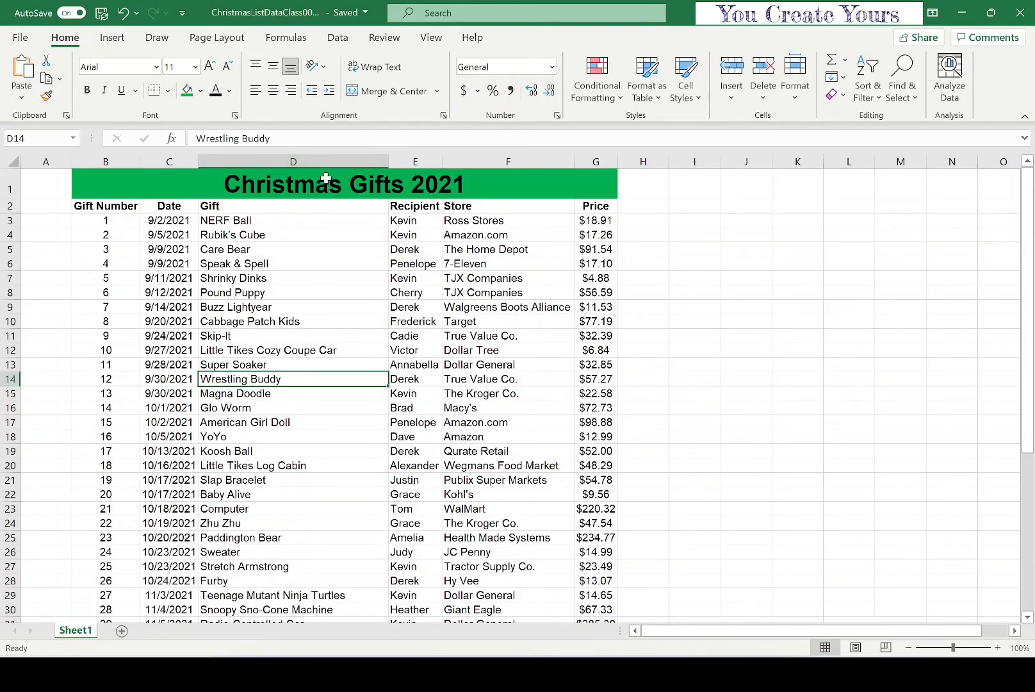
- Try a title row about 87.8 points high with middle-aligned text, and restore bottom alignment and the auto-fitted row height
drag(18, 198, 14, 256)
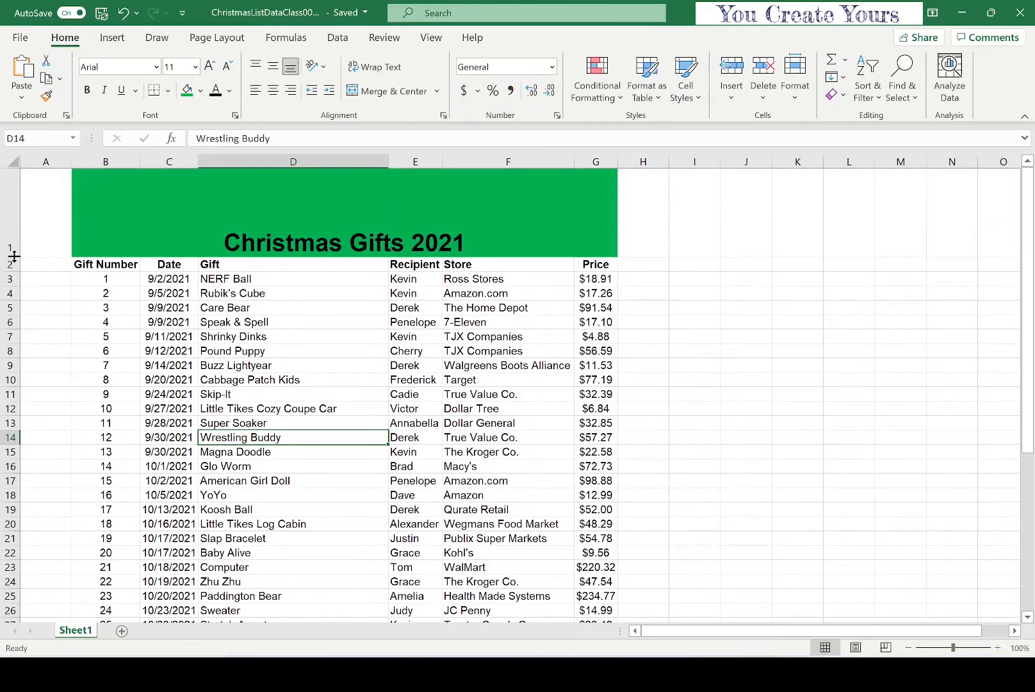
click(353, 236)
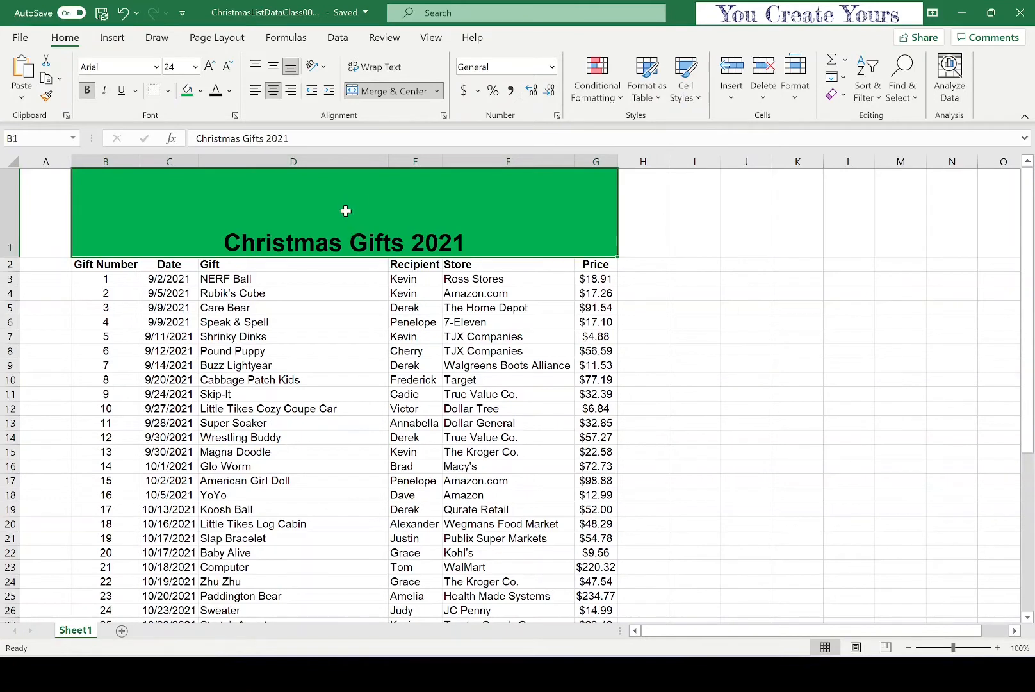
click(272, 67)
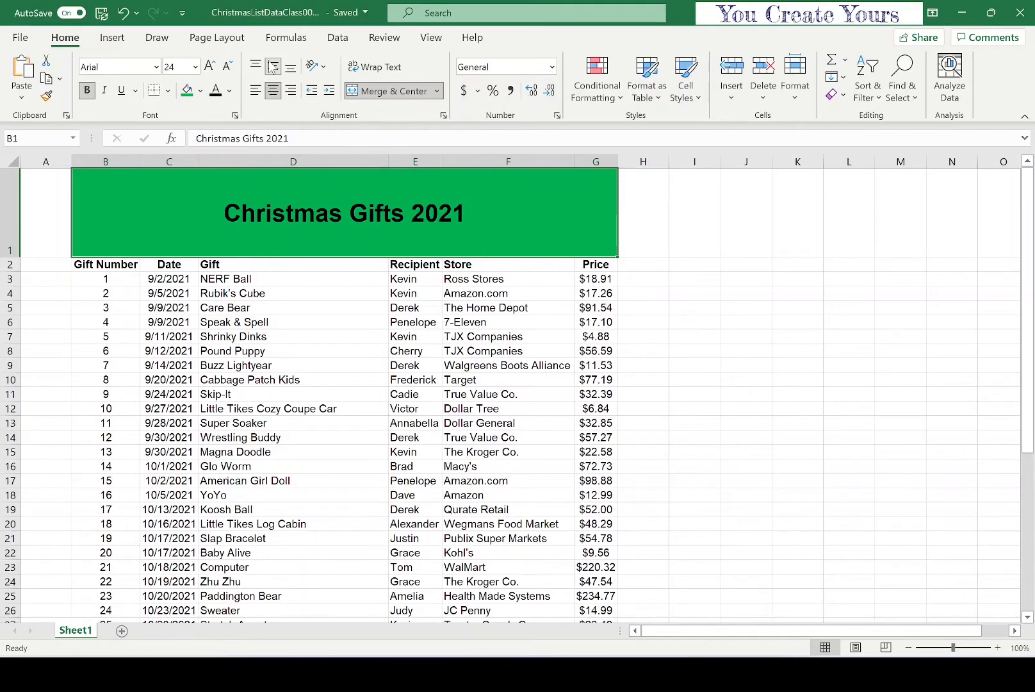
click(288, 68)
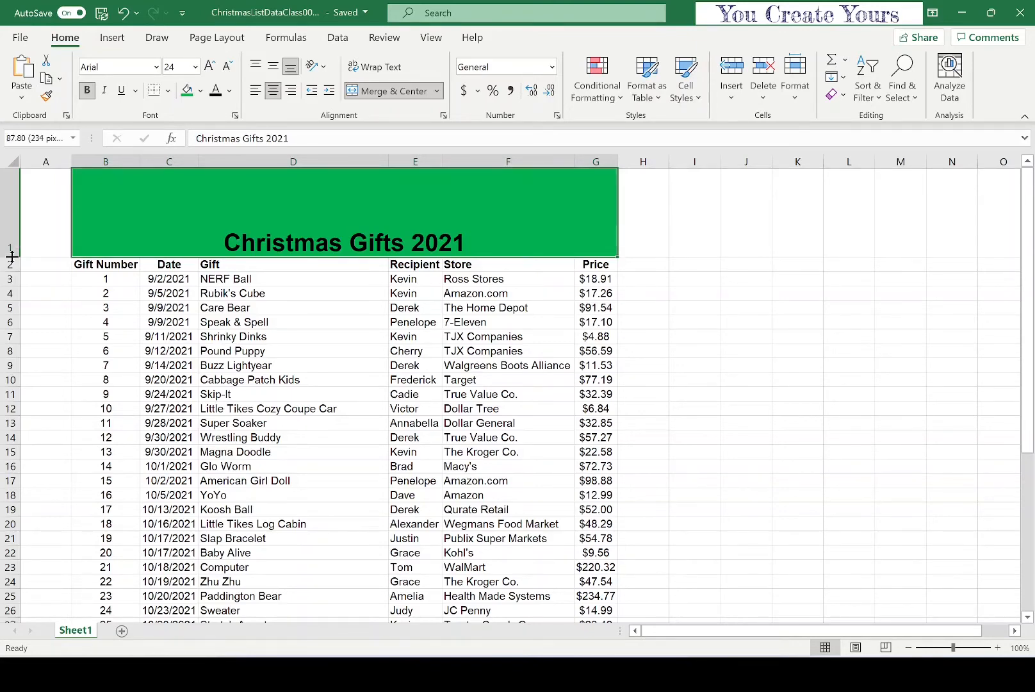
double_click(11, 256)
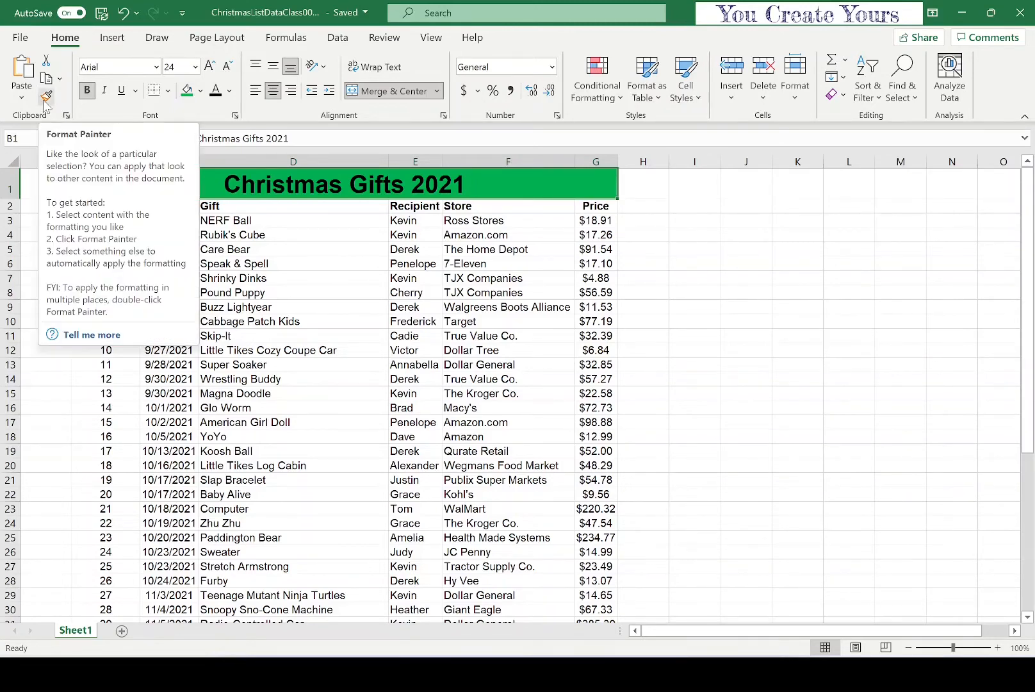
click(313, 350)
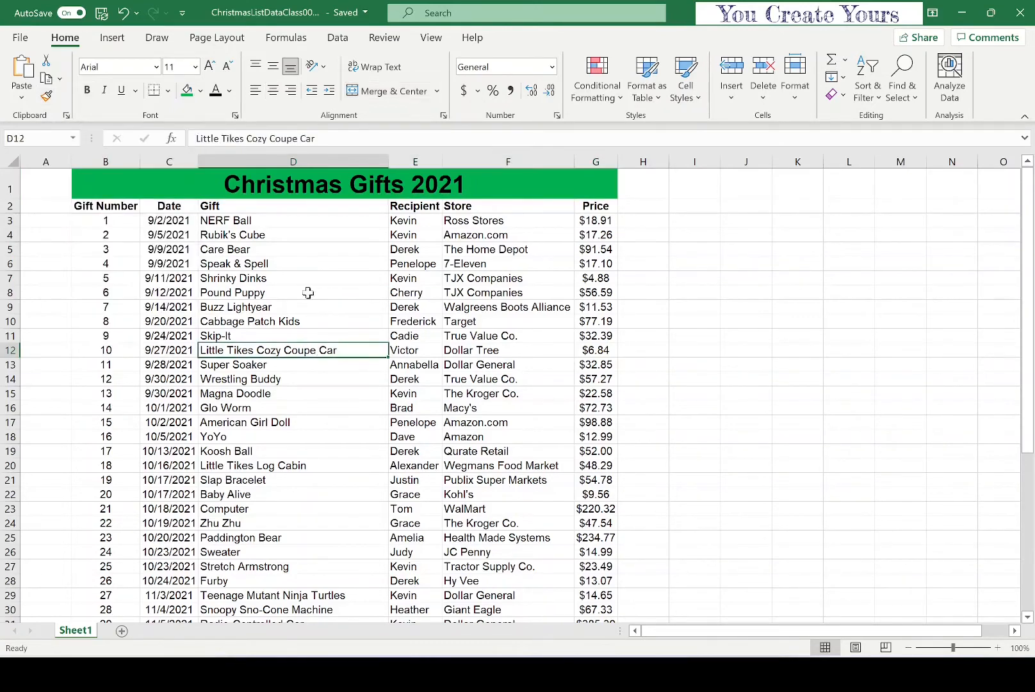
- Try copying the title cell's formatting onto gift numbers 6 to 22 with Format Painter, and undo it
click(274, 184)
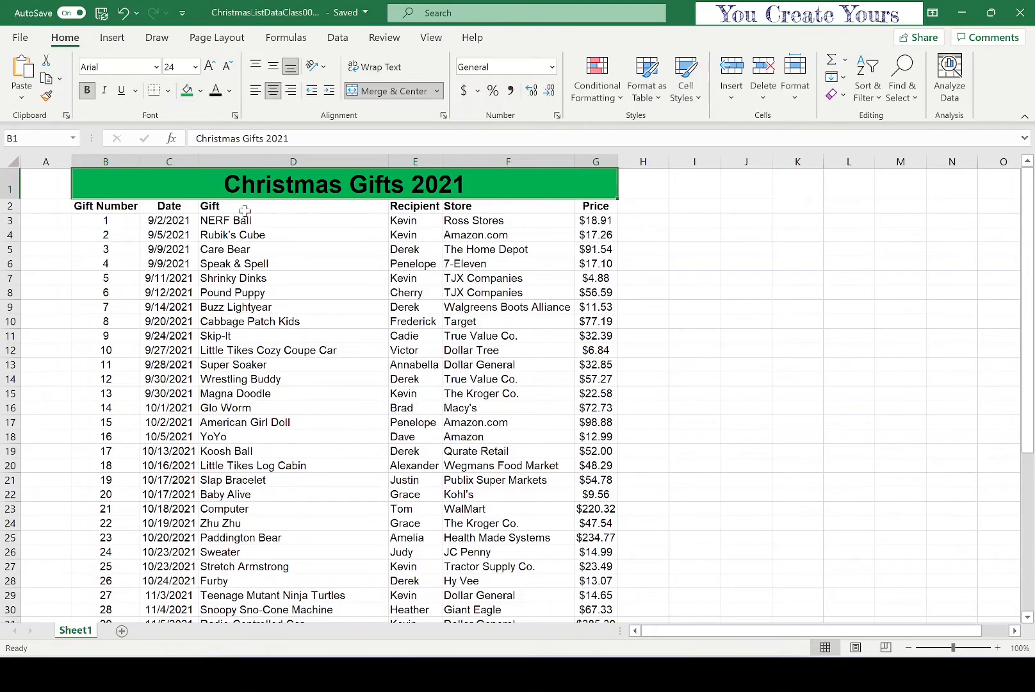
click(47, 96)
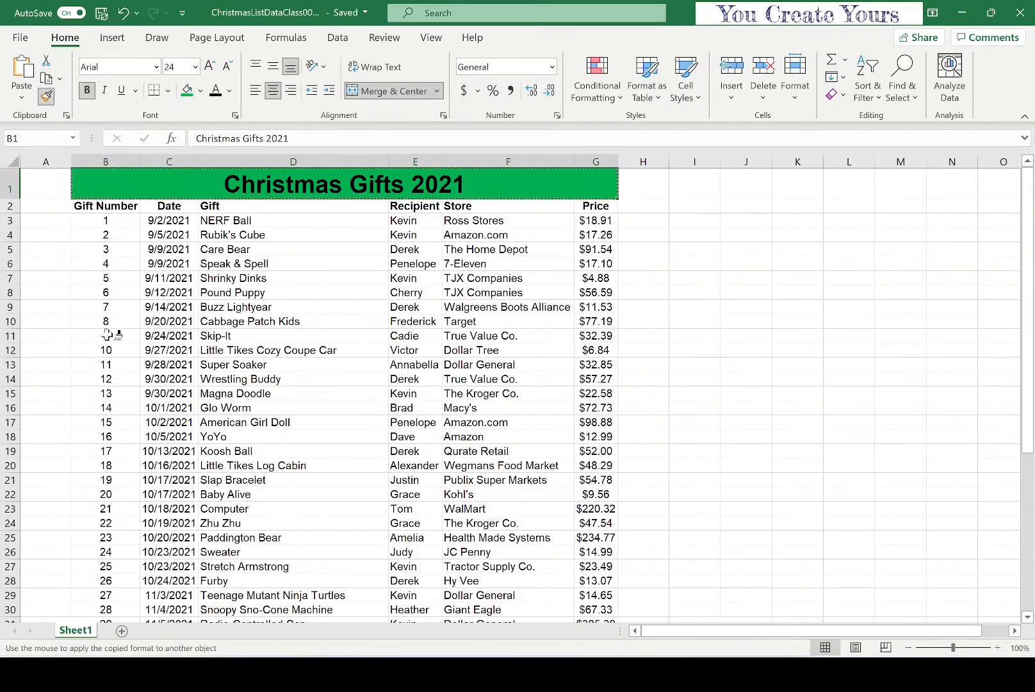
drag(103, 293, 92, 516)
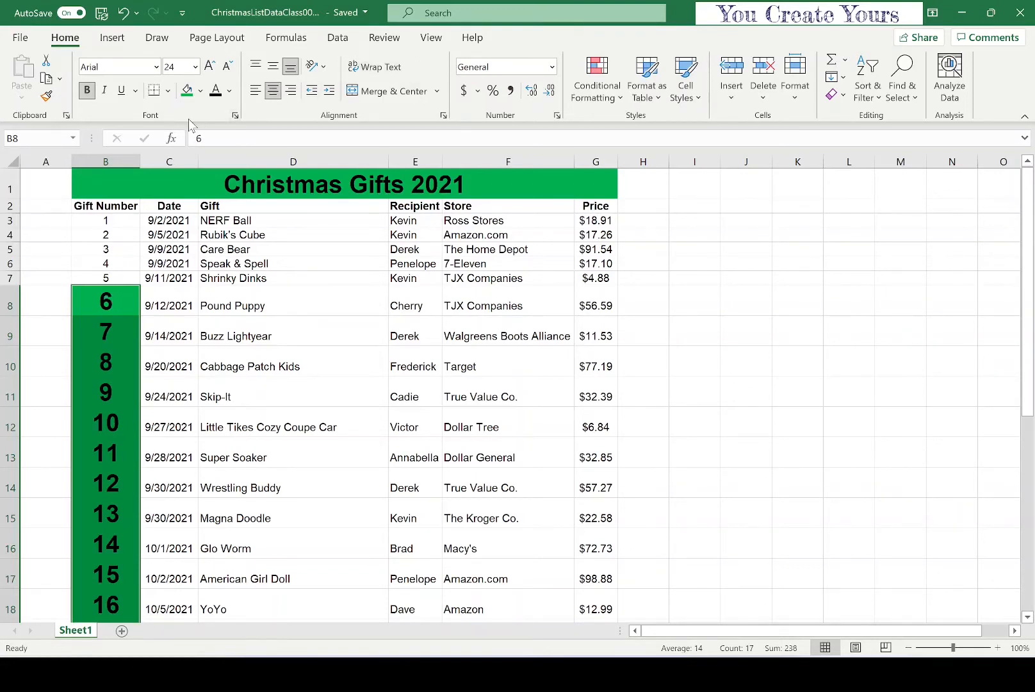
key(ctrl+c)
click(123, 14)
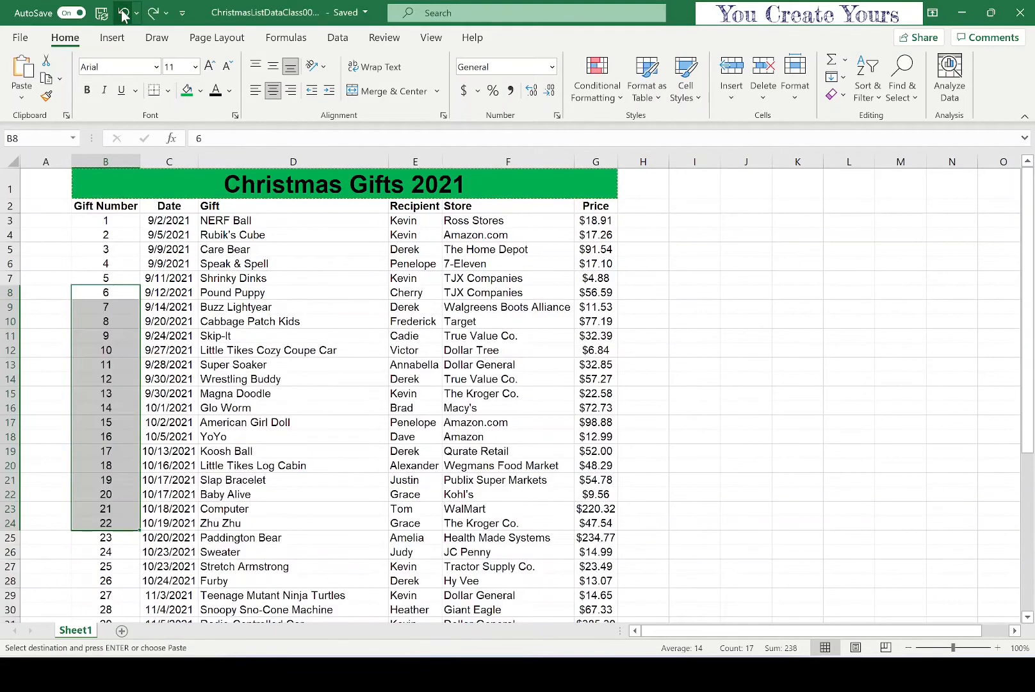
click(680, 306)
click(643, 235)
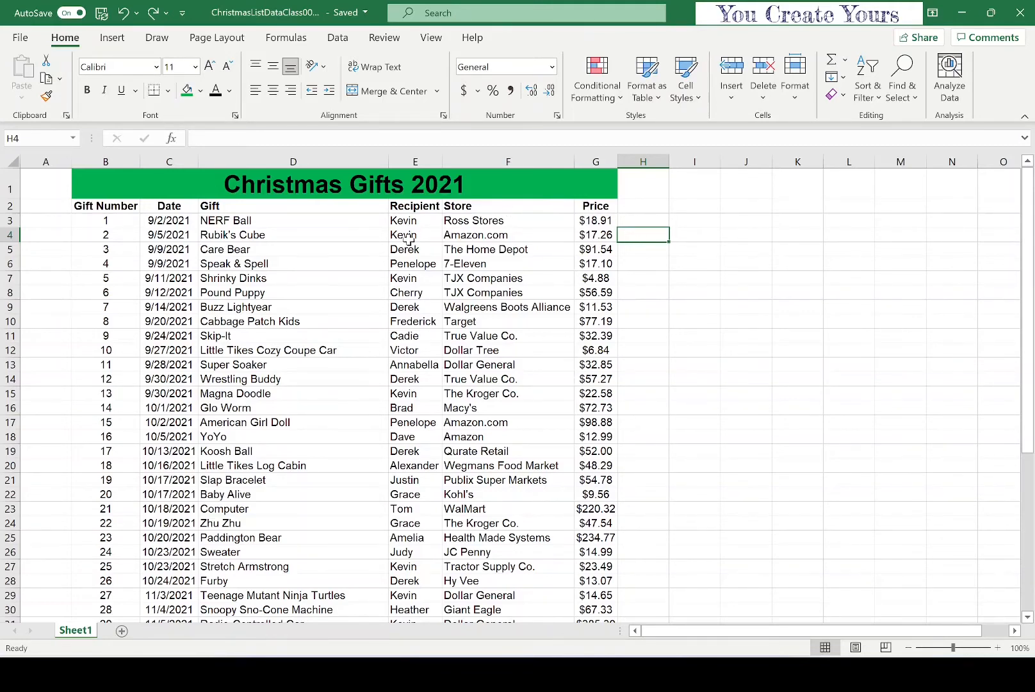
- Examine how the gift list splits across pages in the print preview, from the first page to the last and back
click(21, 39)
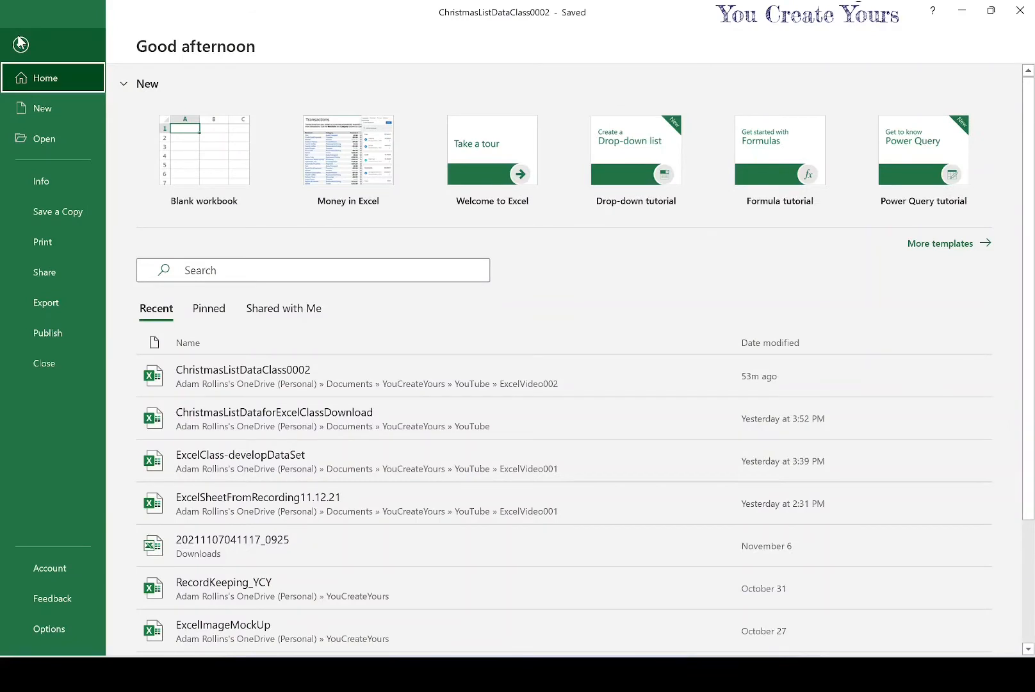
click(37, 244)
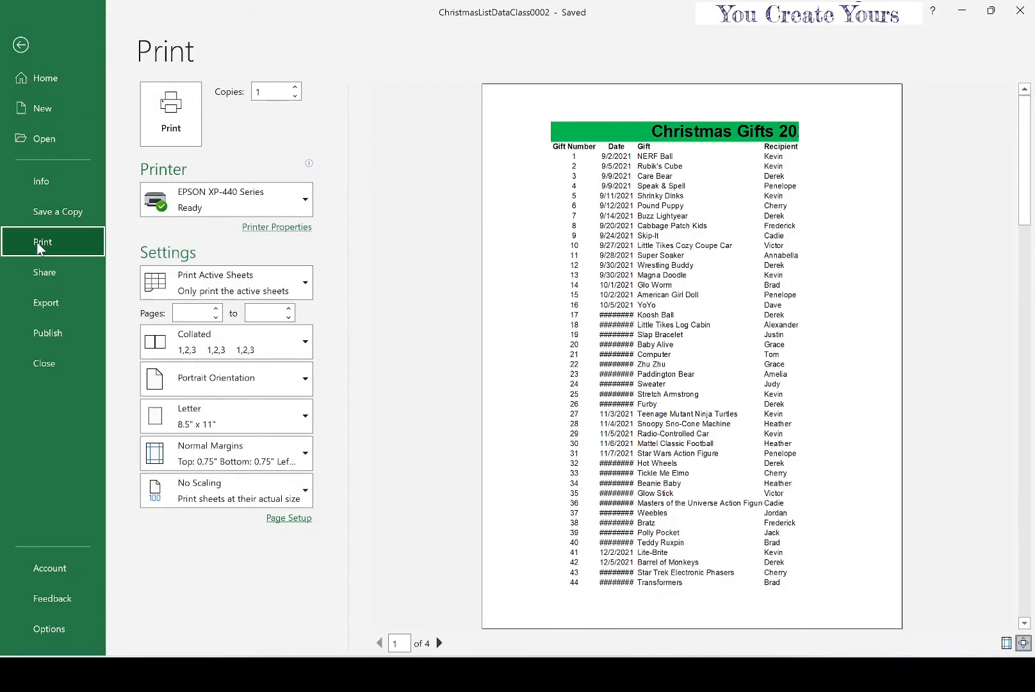
click(435, 643)
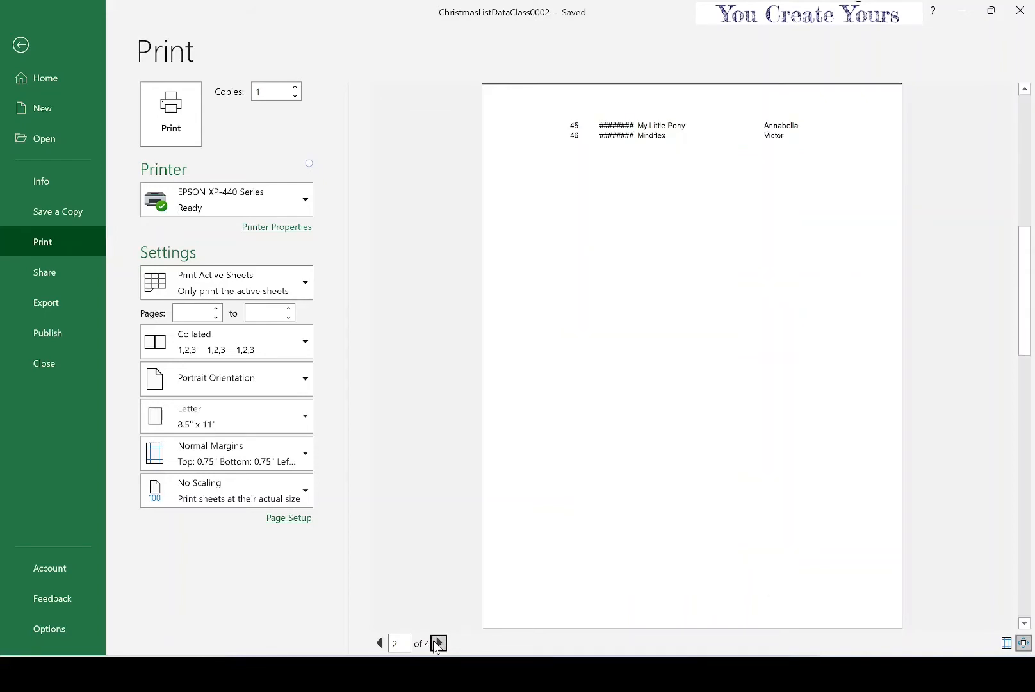
click(438, 643)
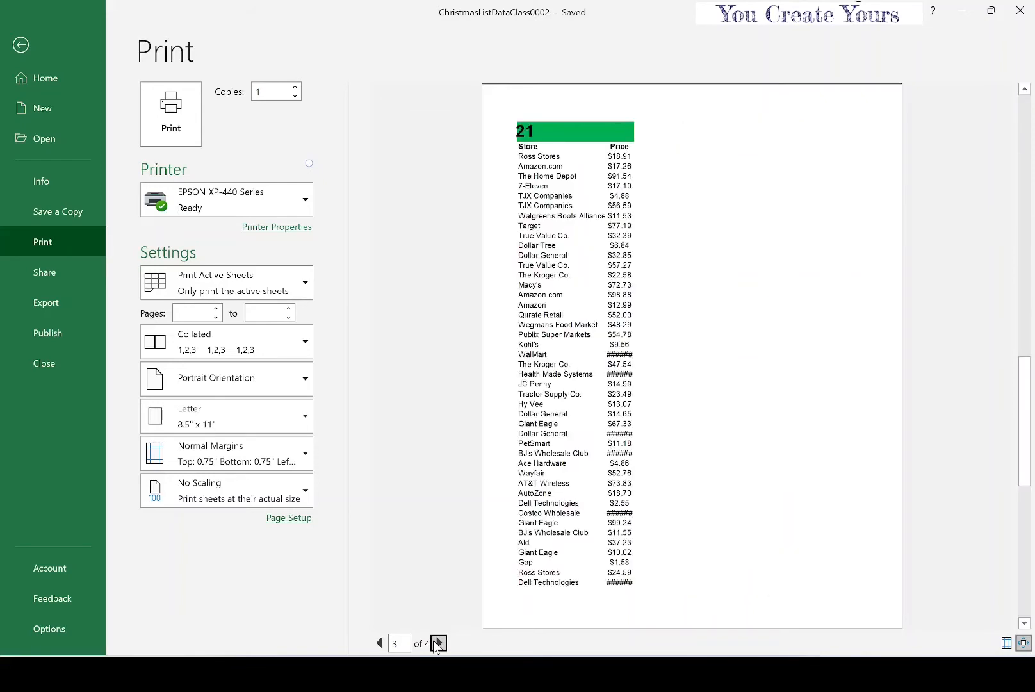
click(438, 643)
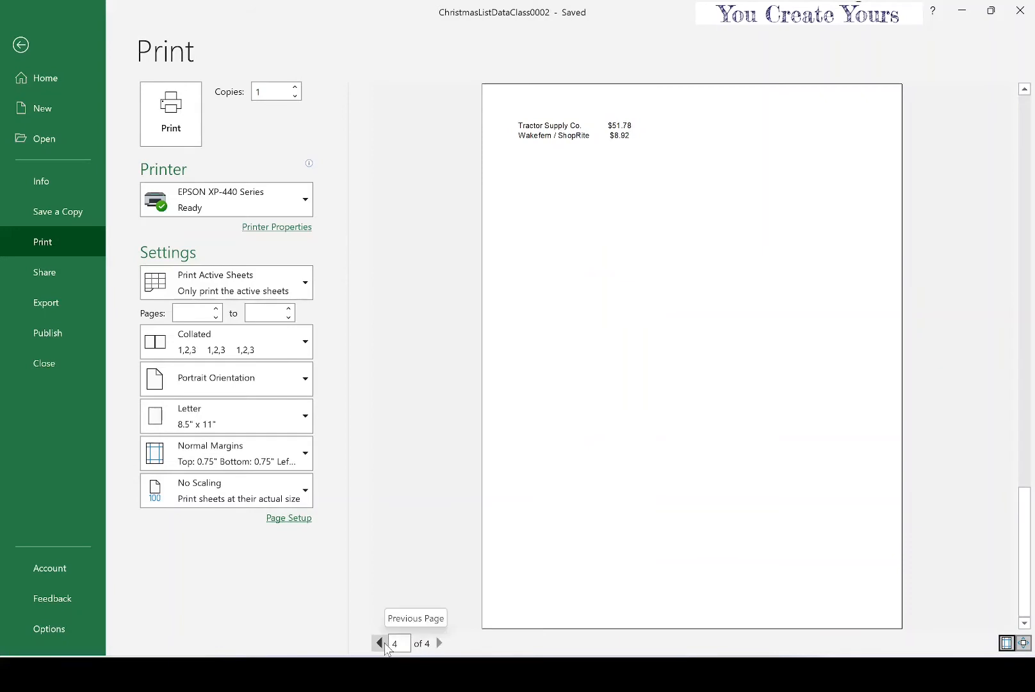
click(383, 643)
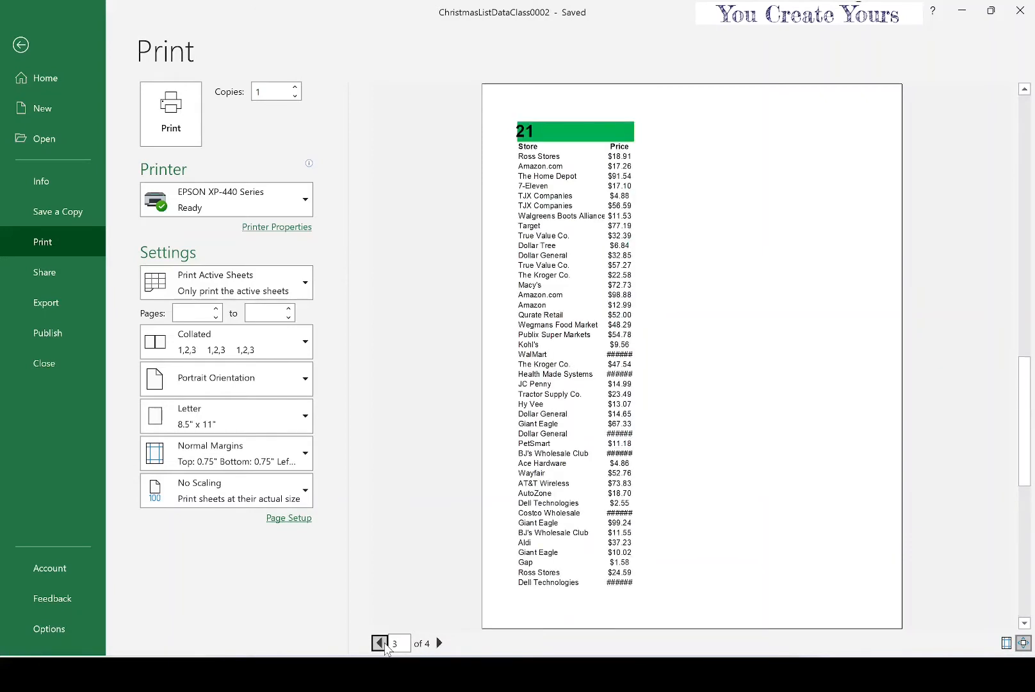
click(384, 644)
click(384, 643)
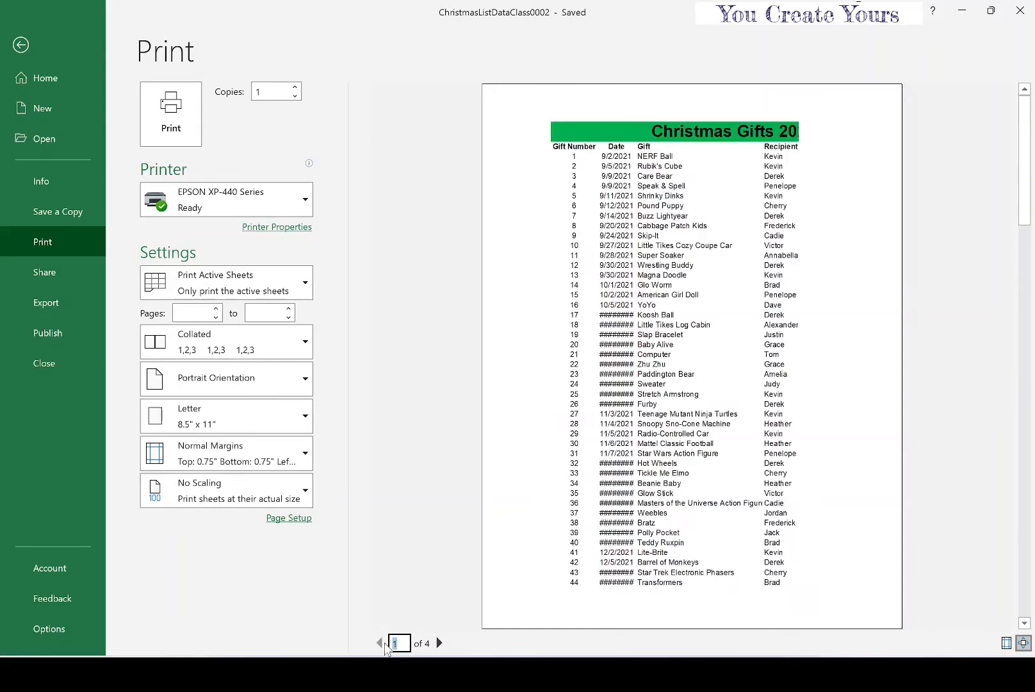
- Try the Fit All Columns on One Page print scaling, restore No Scaling, and return to the worksheet
click(228, 491)
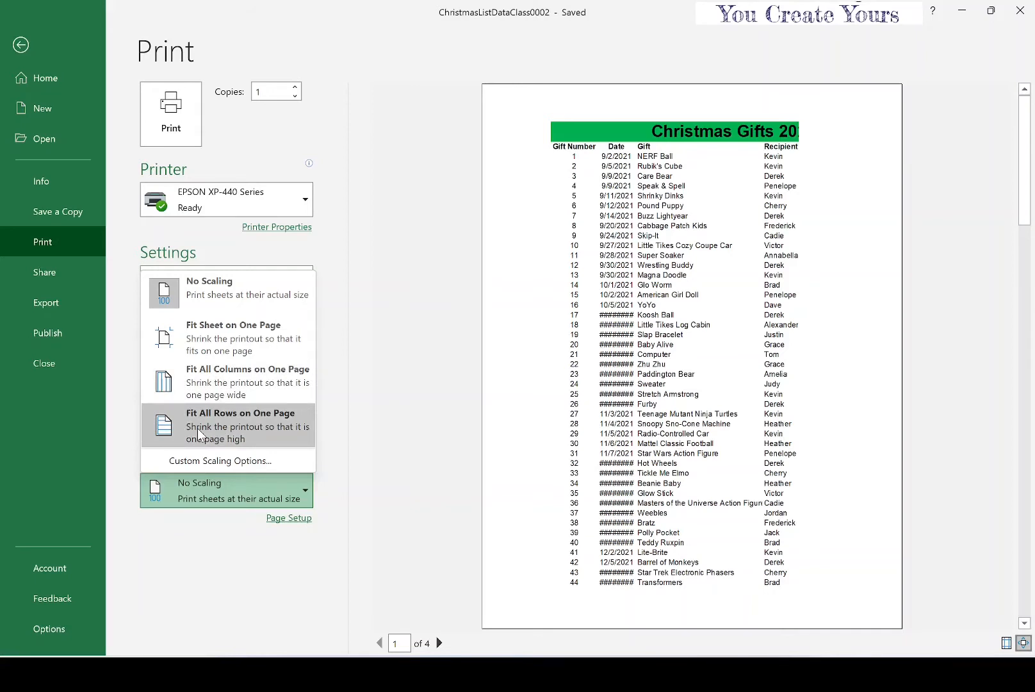
click(204, 385)
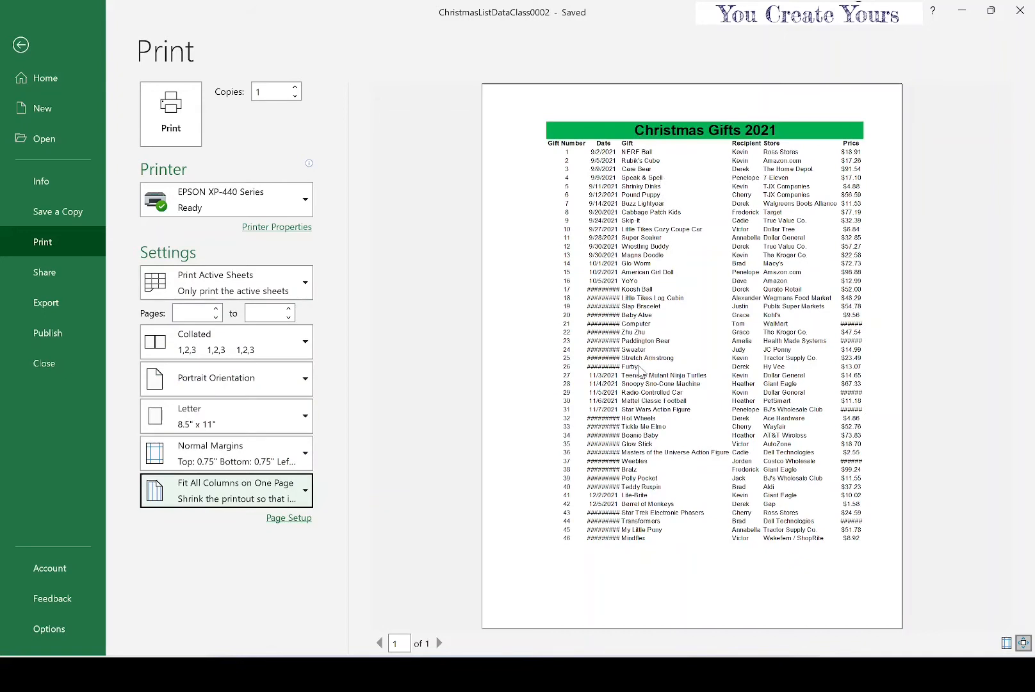
click(235, 502)
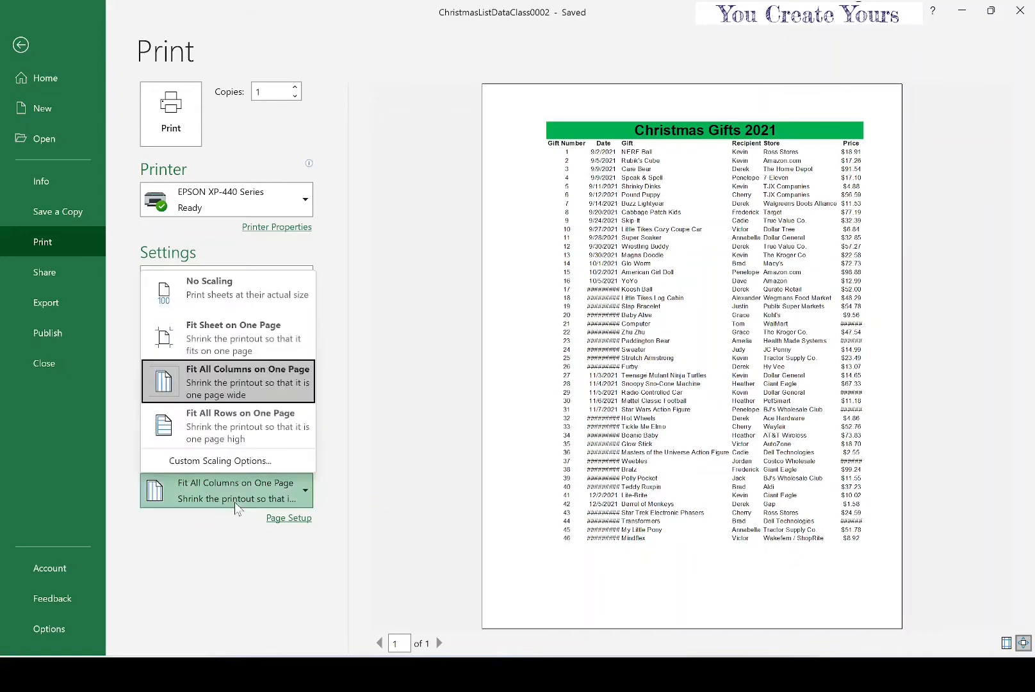
click(222, 288)
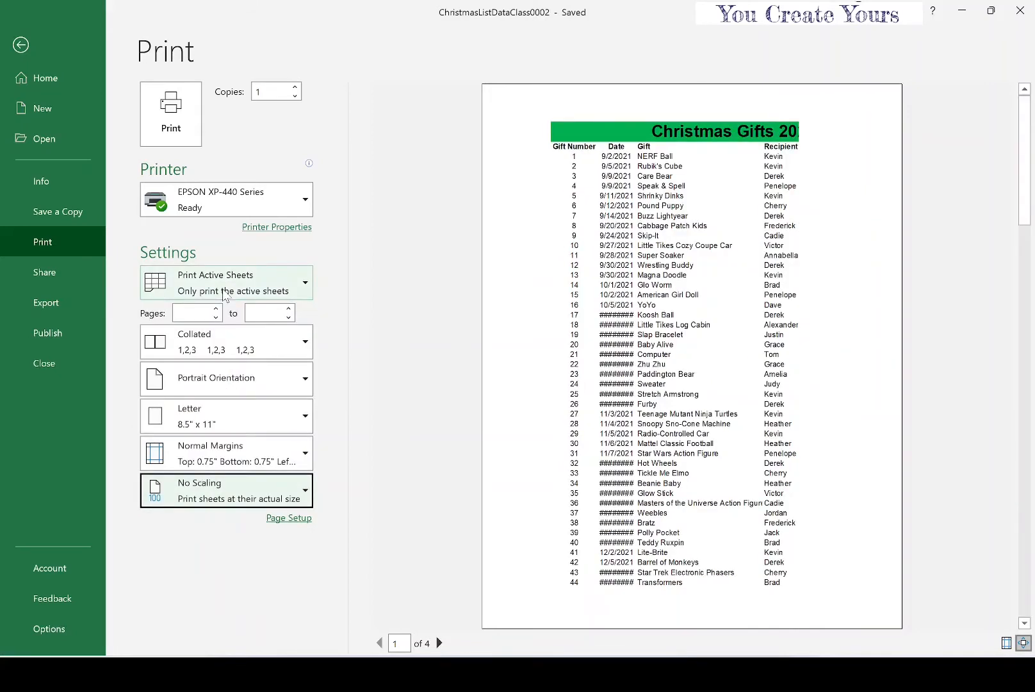
click(20, 44)
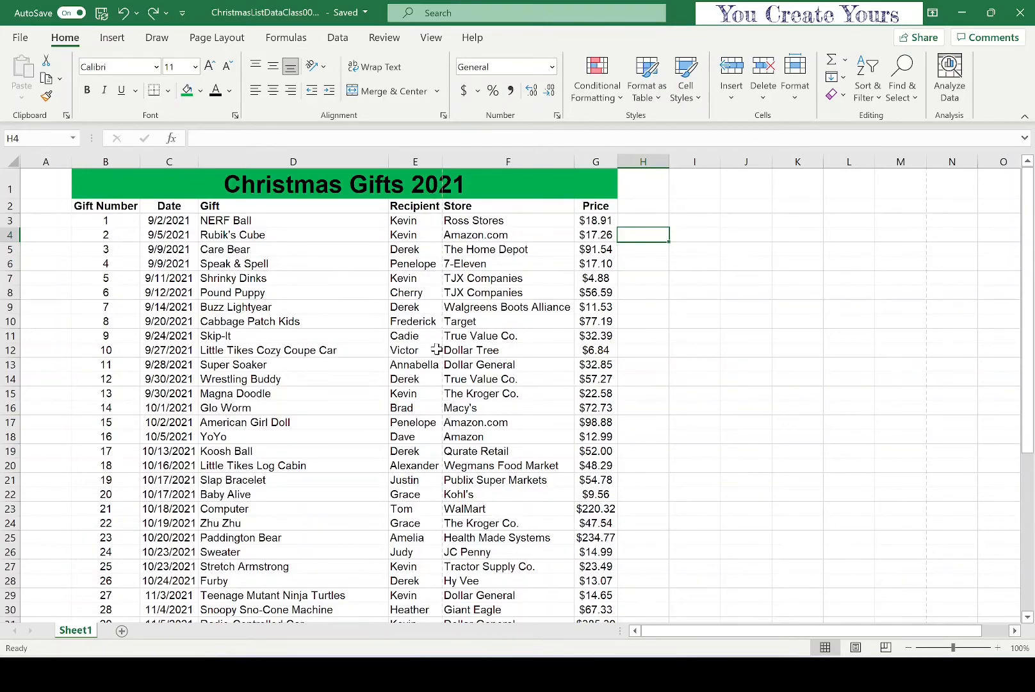
- Change the page orientation to Landscape and check where the page breaks fall in the gift list
scroll(436, 349, down, 8)
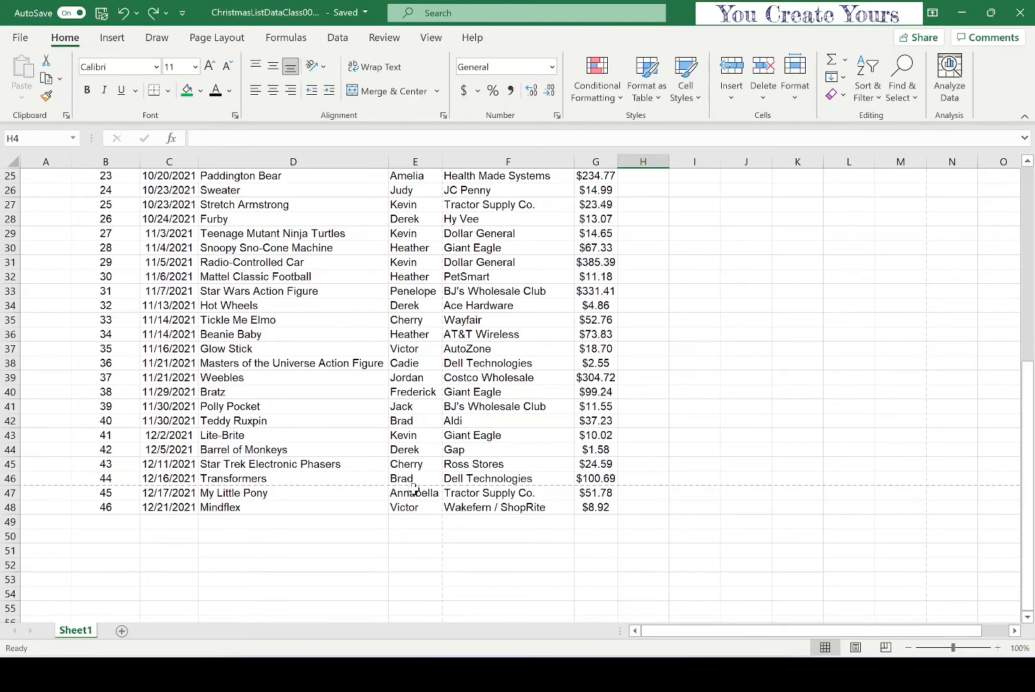
scroll(413, 490, up, 8)
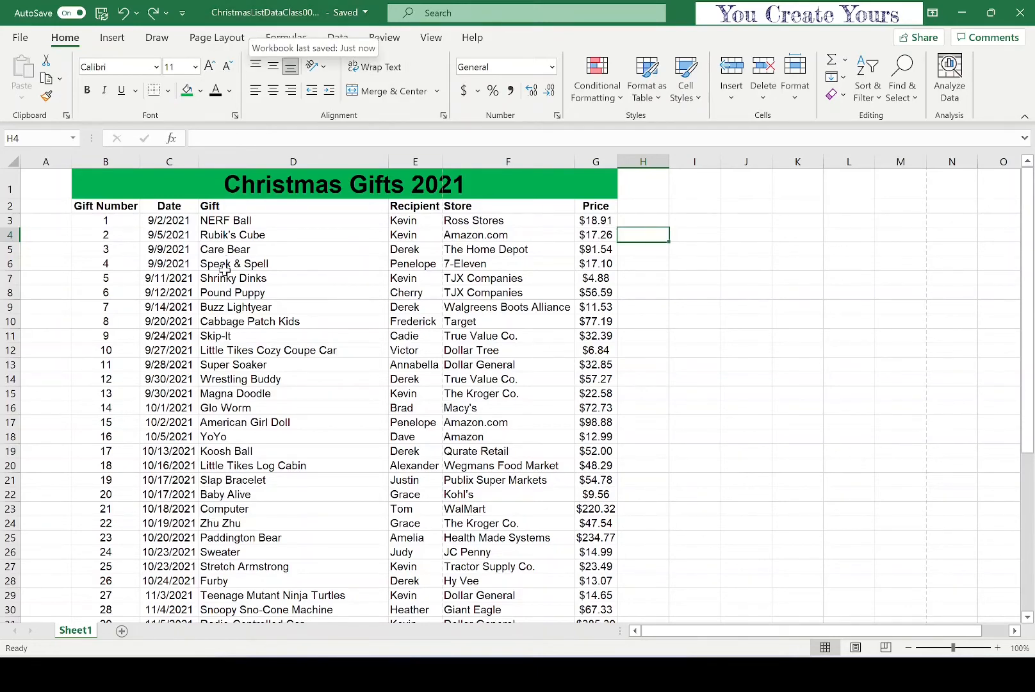
click(327, 293)
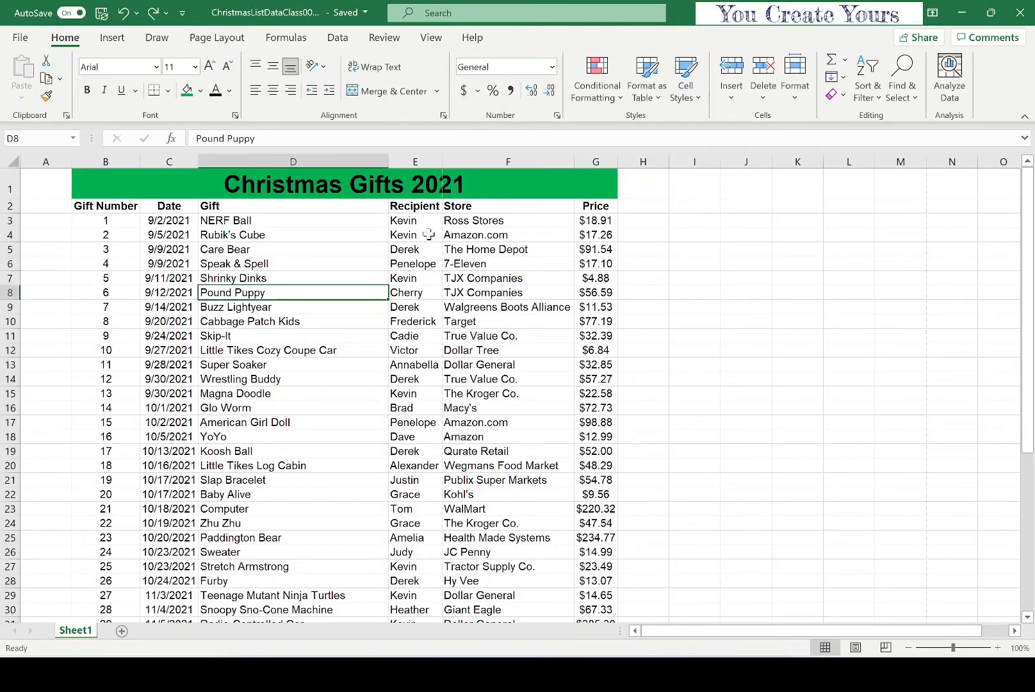
click(215, 40)
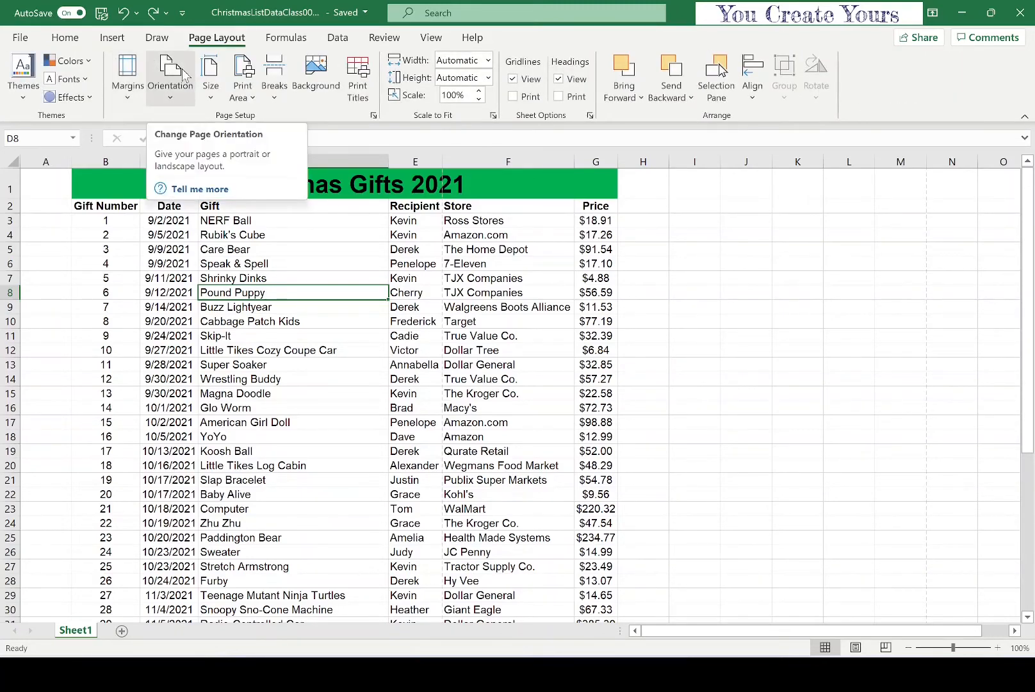
click(184, 75)
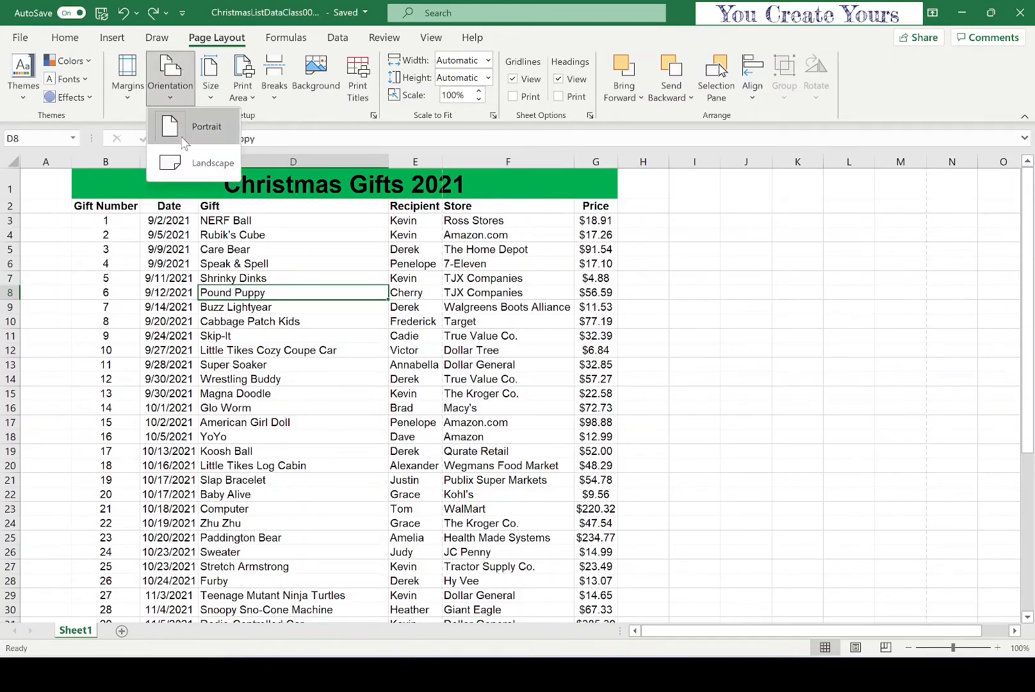
click(188, 170)
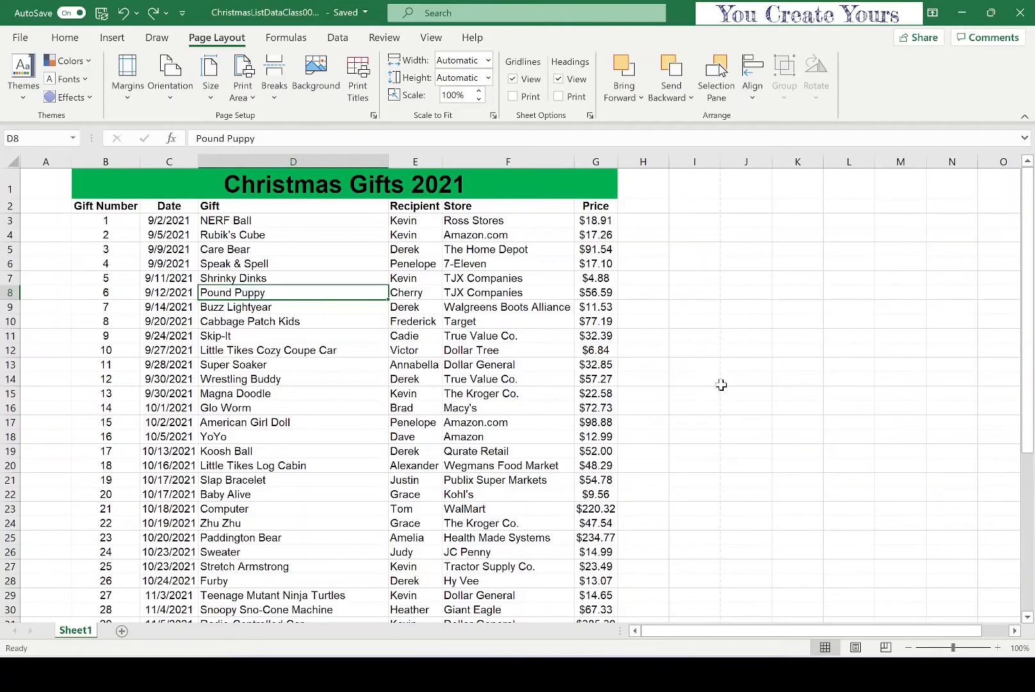
scroll(580, 475, down, 3)
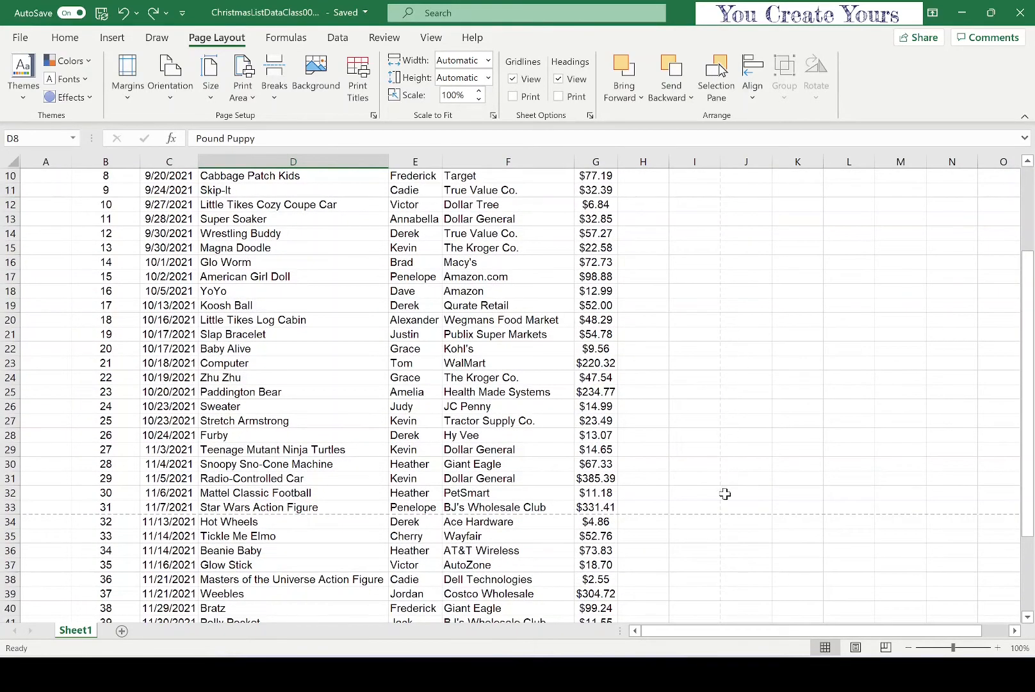
scroll(285, 460, down, 1)
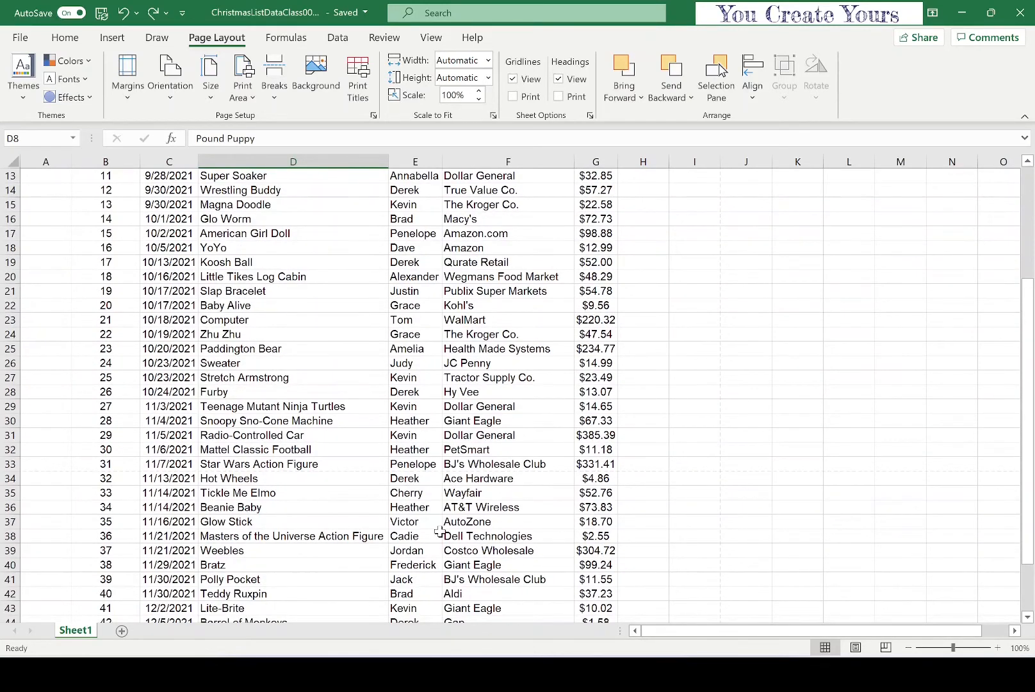
scroll(439, 532, up, 4)
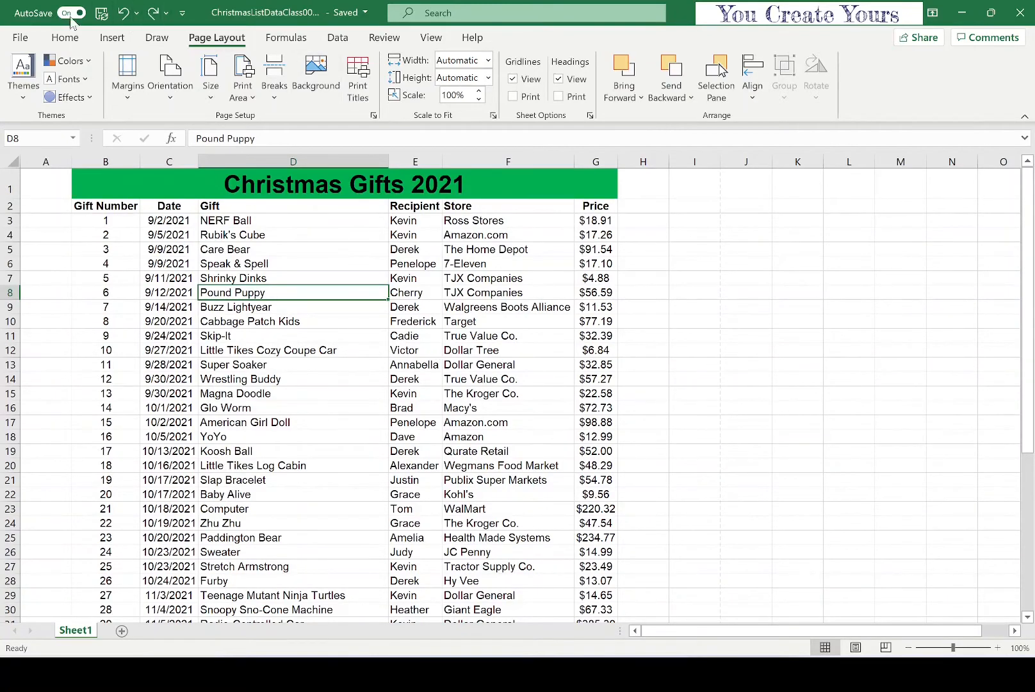
- Preview the landscape printout, set the print scaling to Fit Sheet on One Page, and return to the worksheet to check the list
click(22, 37)
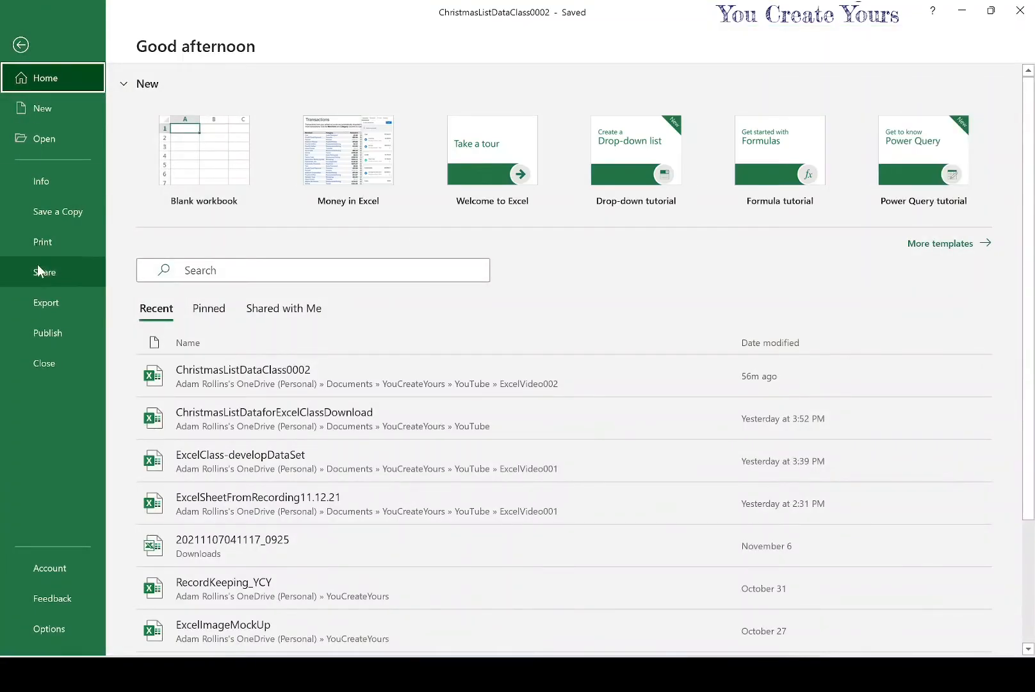
click(38, 241)
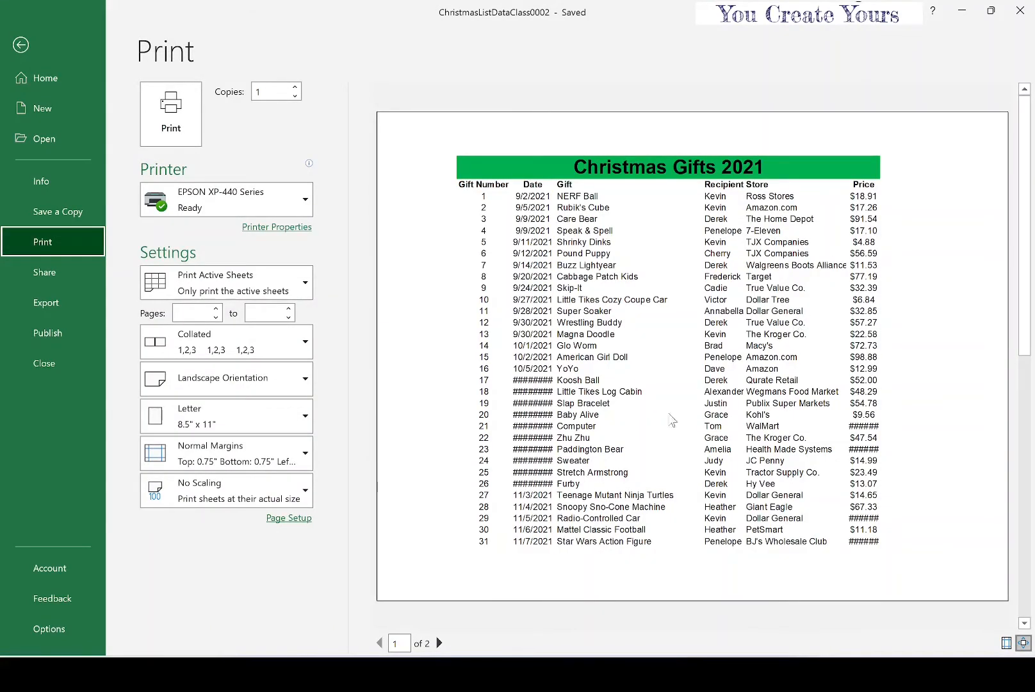
click(440, 642)
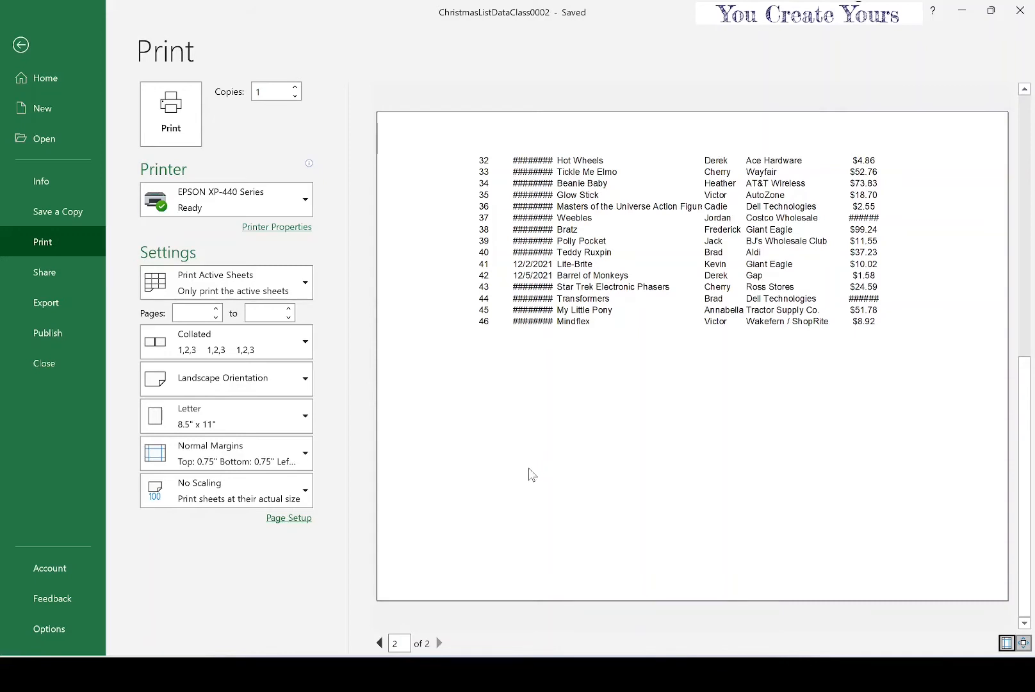
click(258, 492)
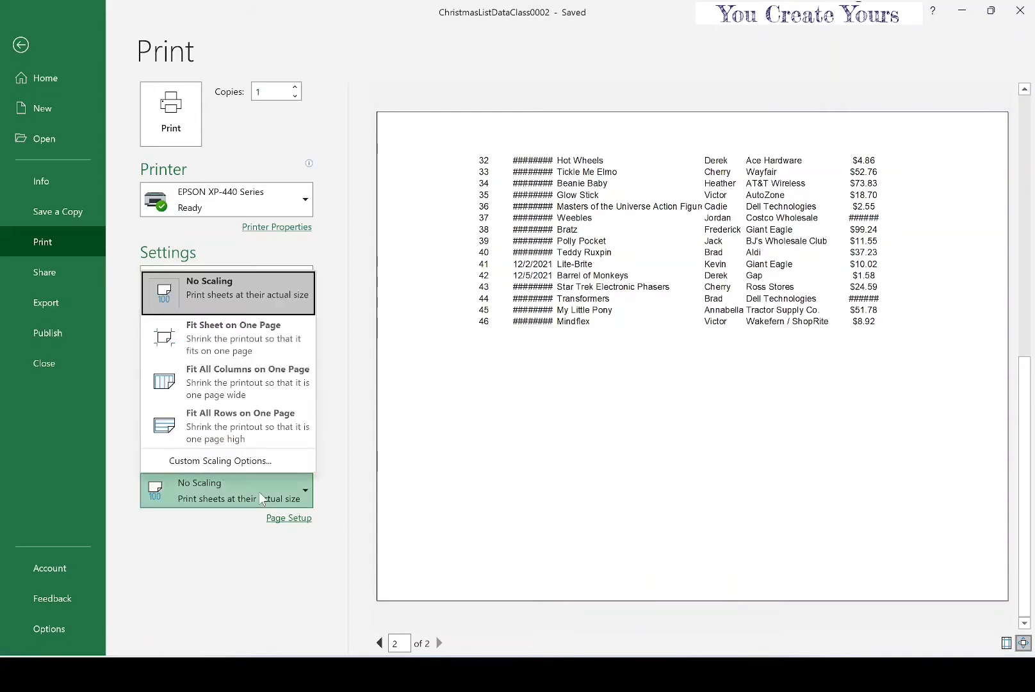
key(Escape)
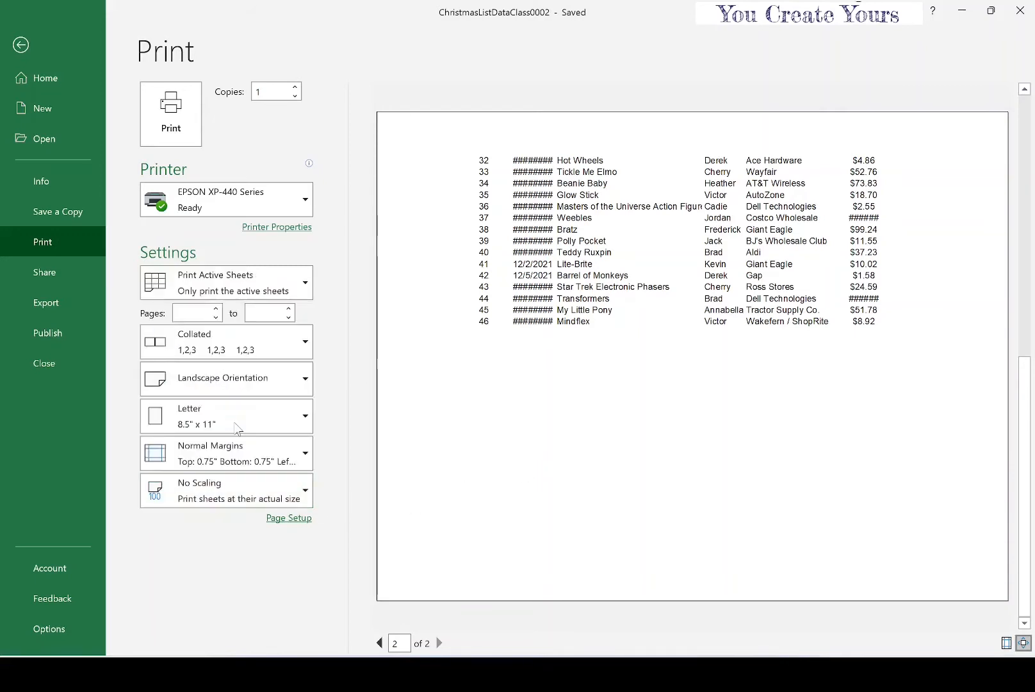
click(232, 481)
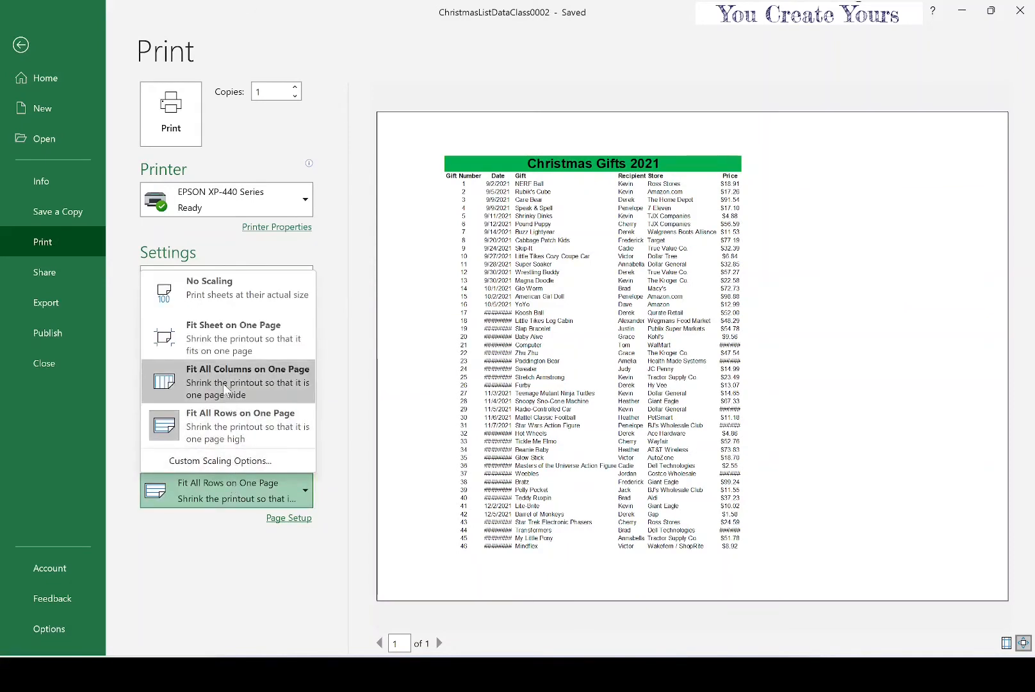
click(210, 335)
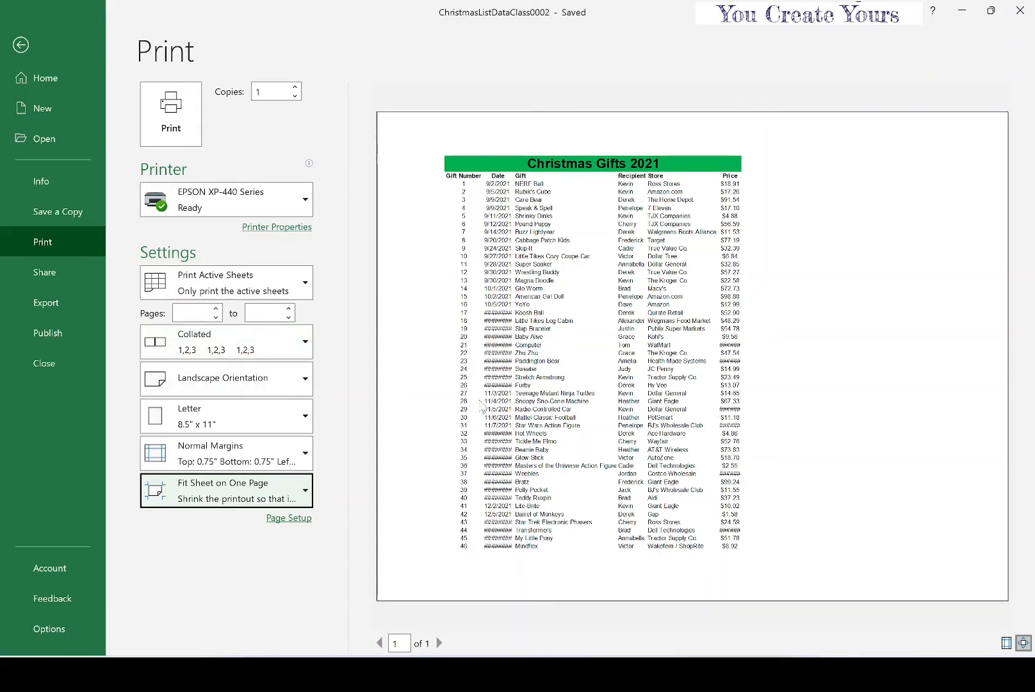
click(25, 48)
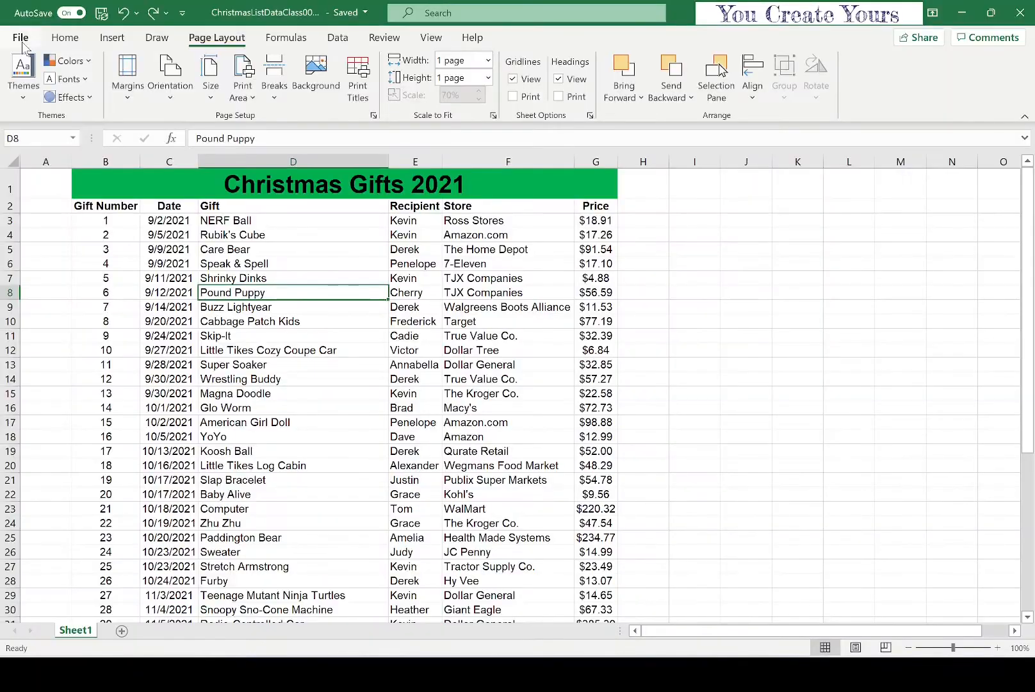
scroll(266, 435, down, 6)
scroll(266, 435, down, 3)
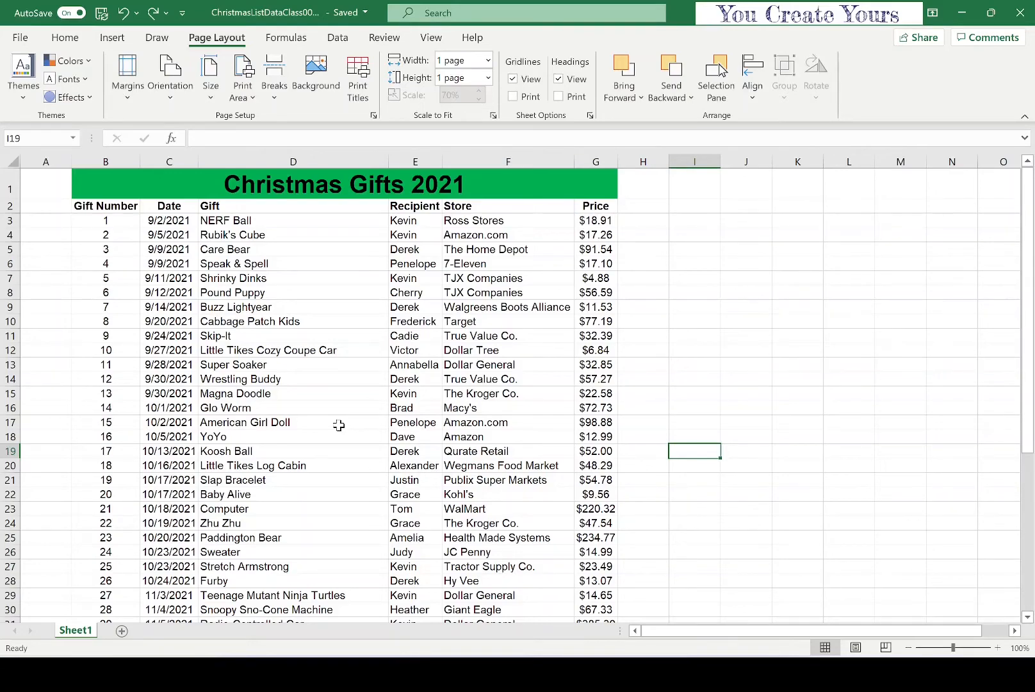
- Freeze the title and header rows above row 3, and check them while going through the gift list
scroll(339, 425, down, 4)
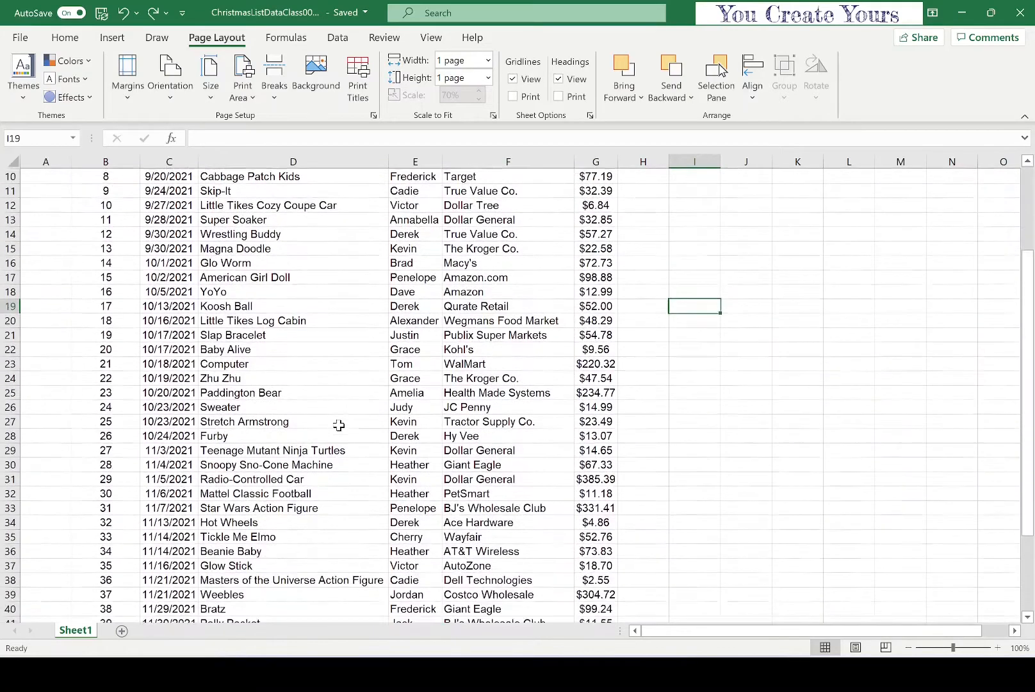
scroll(338, 426, down, 3)
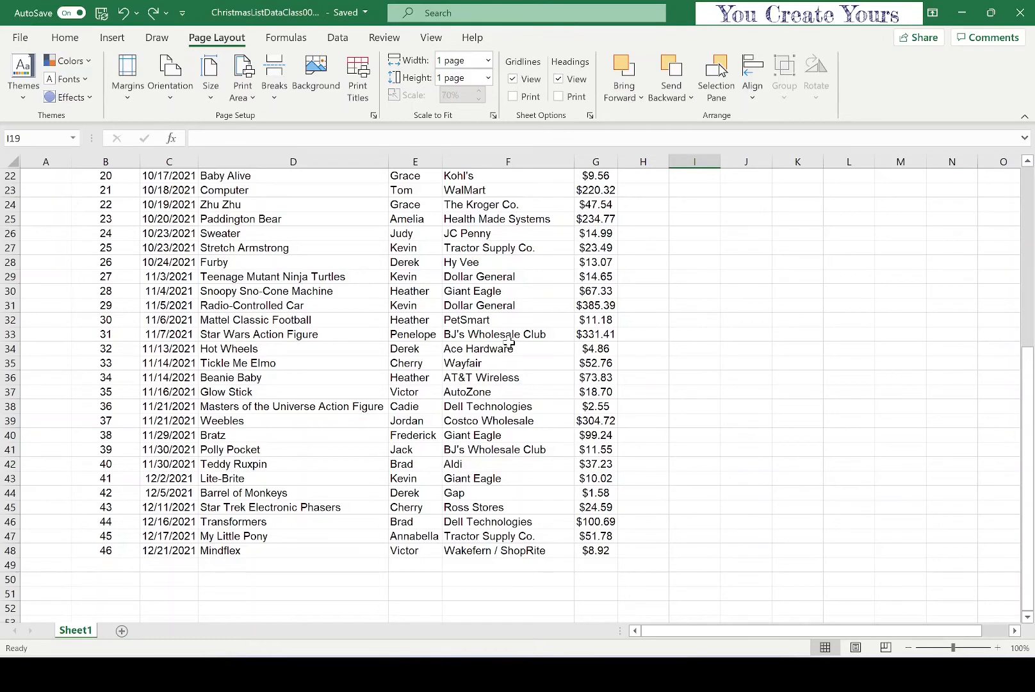
scroll(510, 344, up, 7)
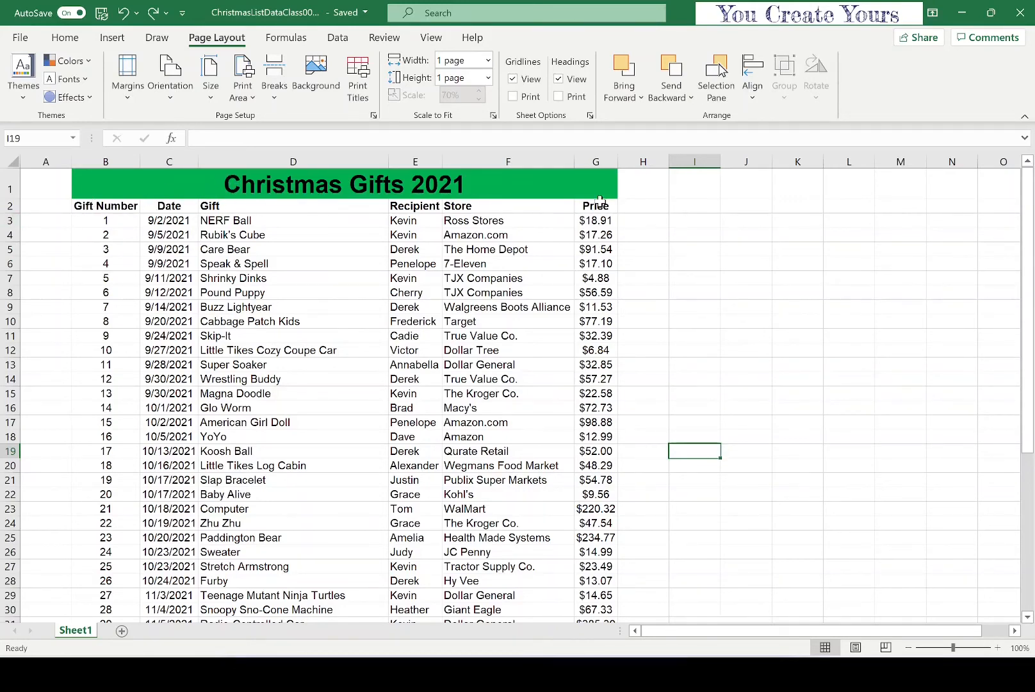
click(11, 221)
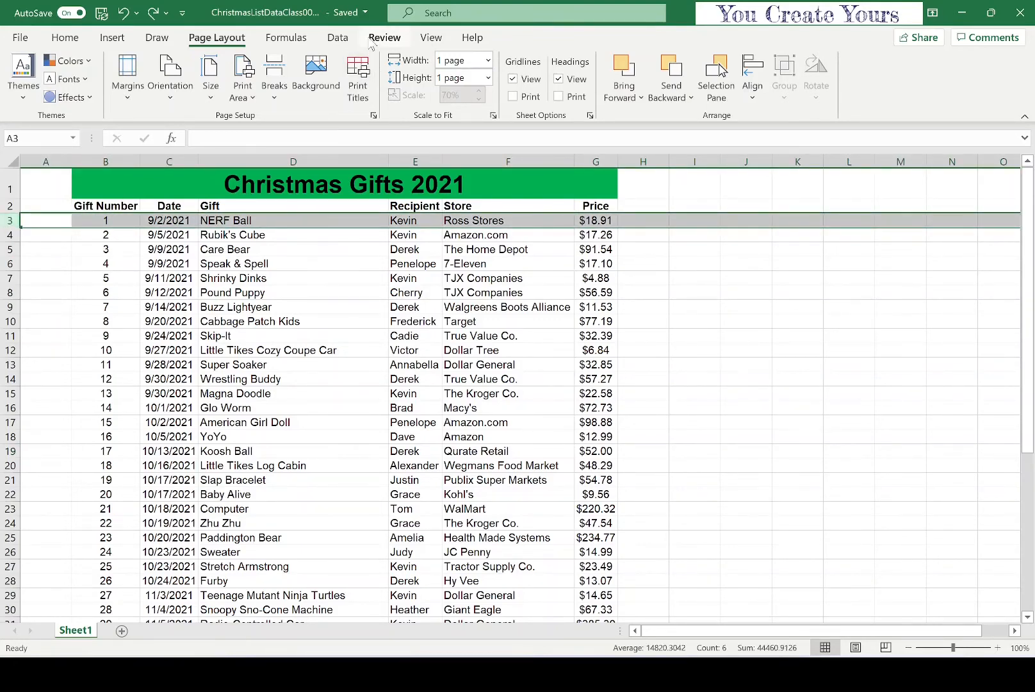
click(433, 39)
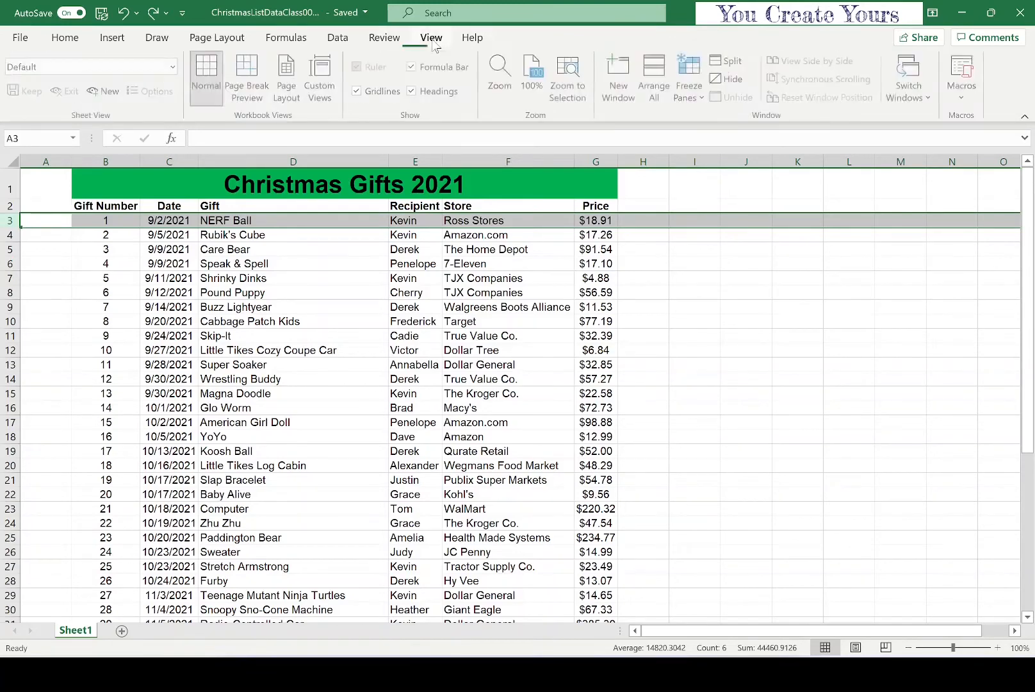
click(697, 87)
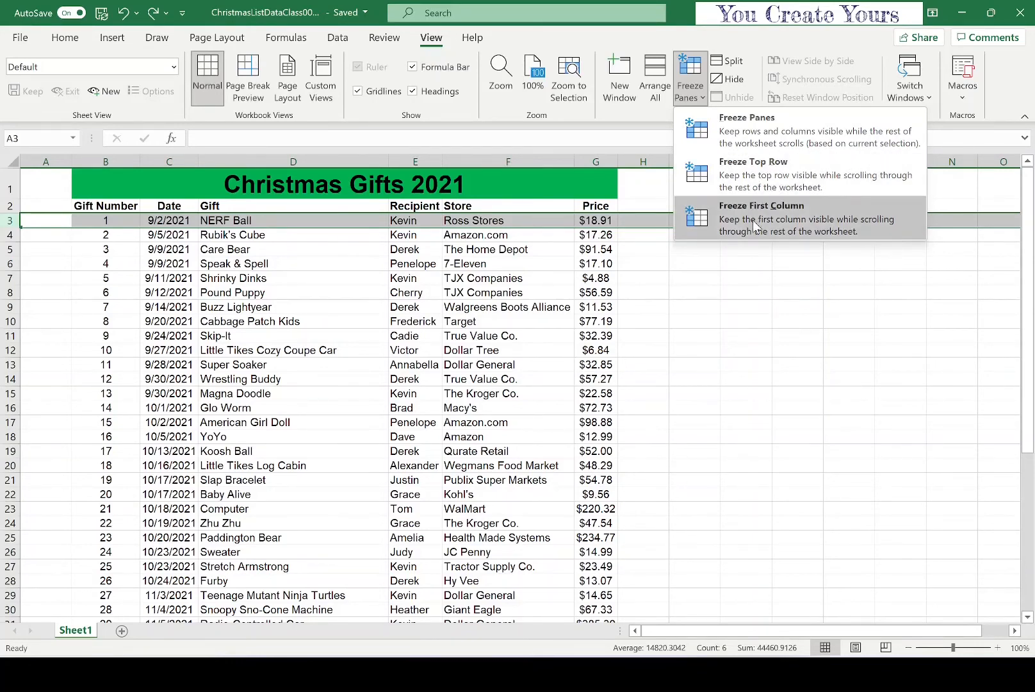
click(748, 135)
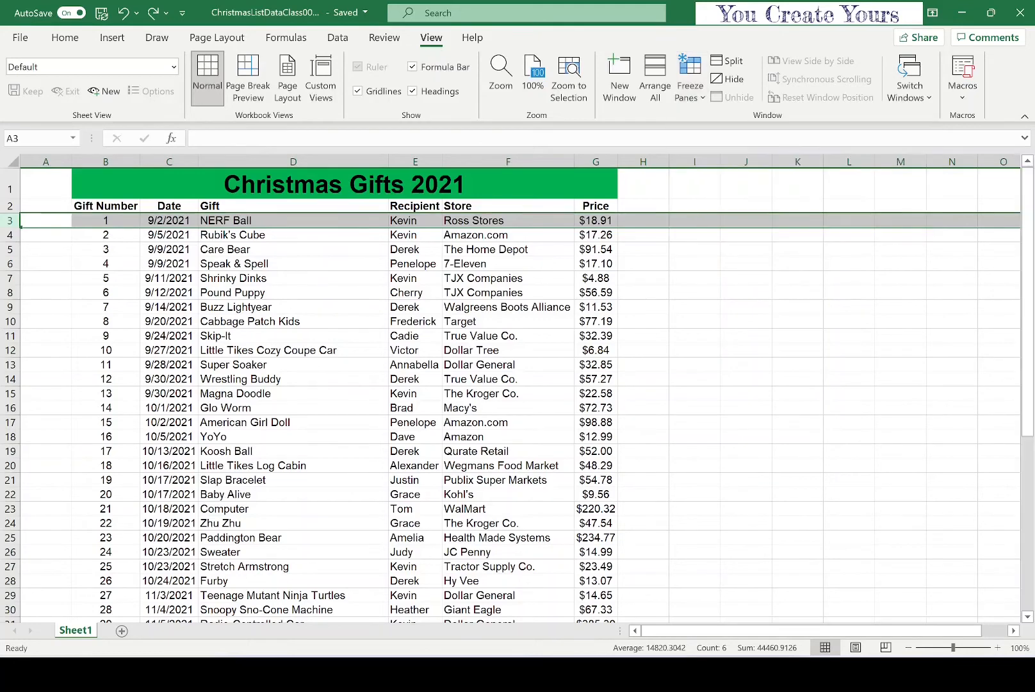
click(595, 321)
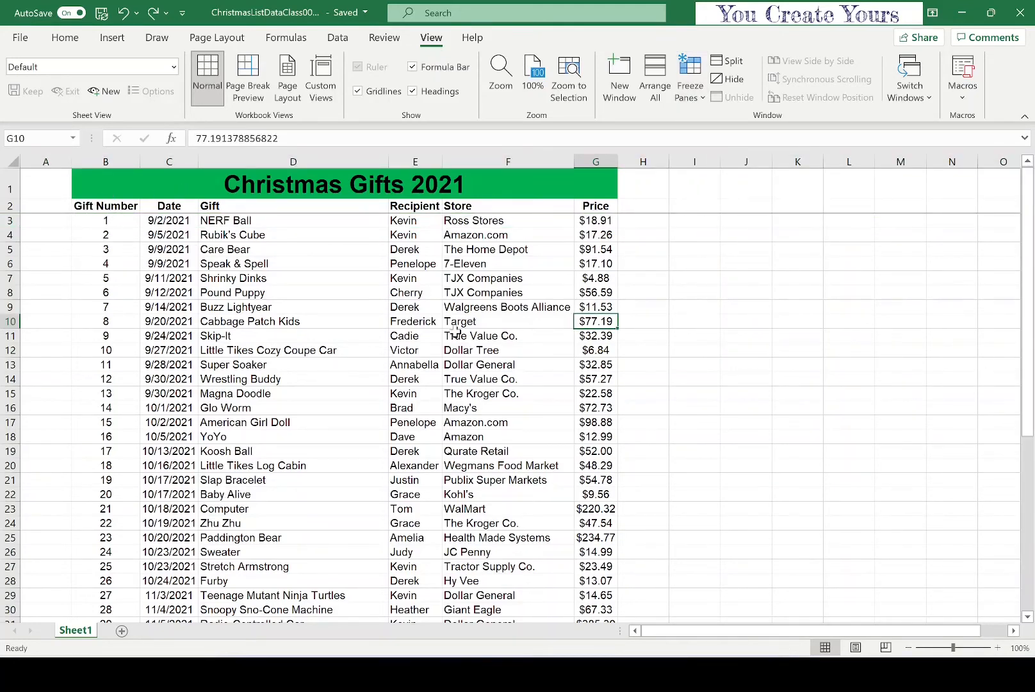
scroll(454, 331, down, 6)
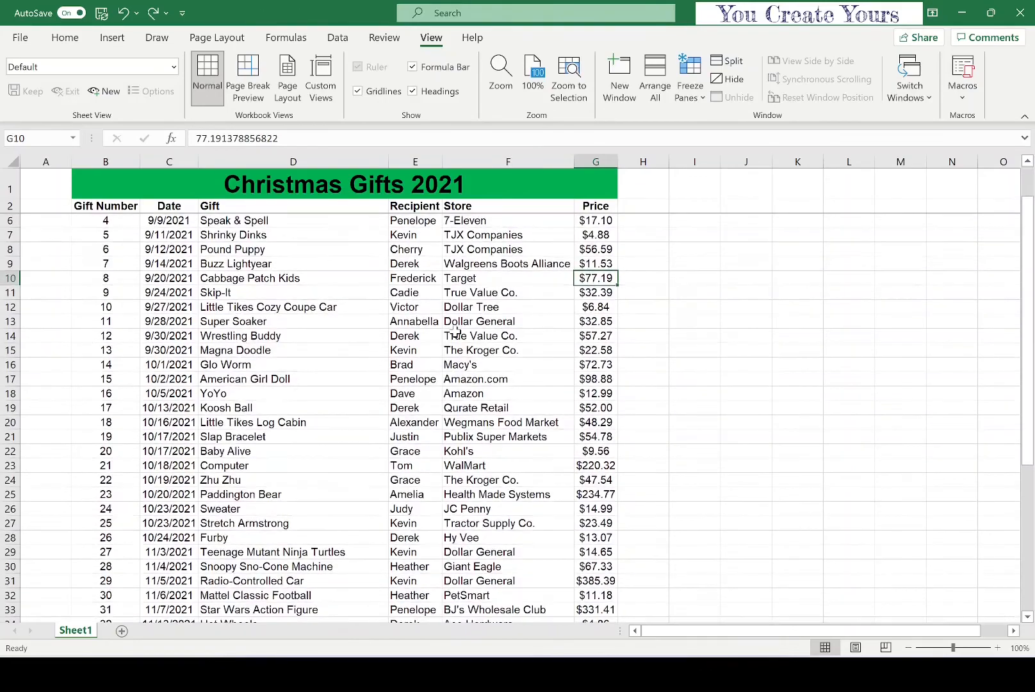
scroll(455, 330, down, 4)
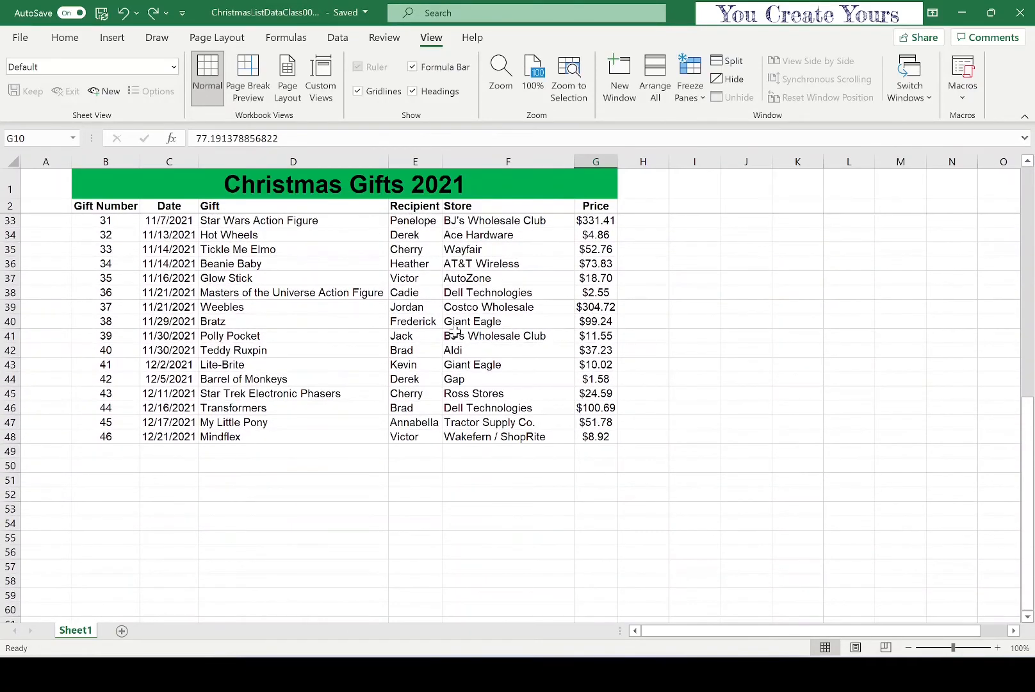
scroll(455, 330, down, 1)
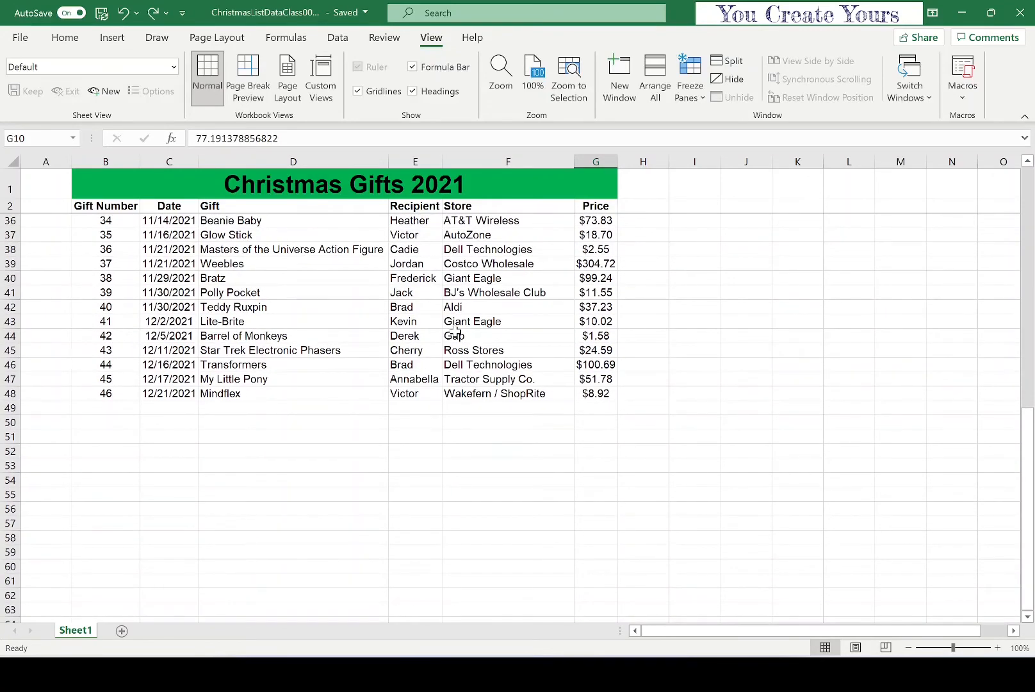
scroll(455, 331, up, 11)
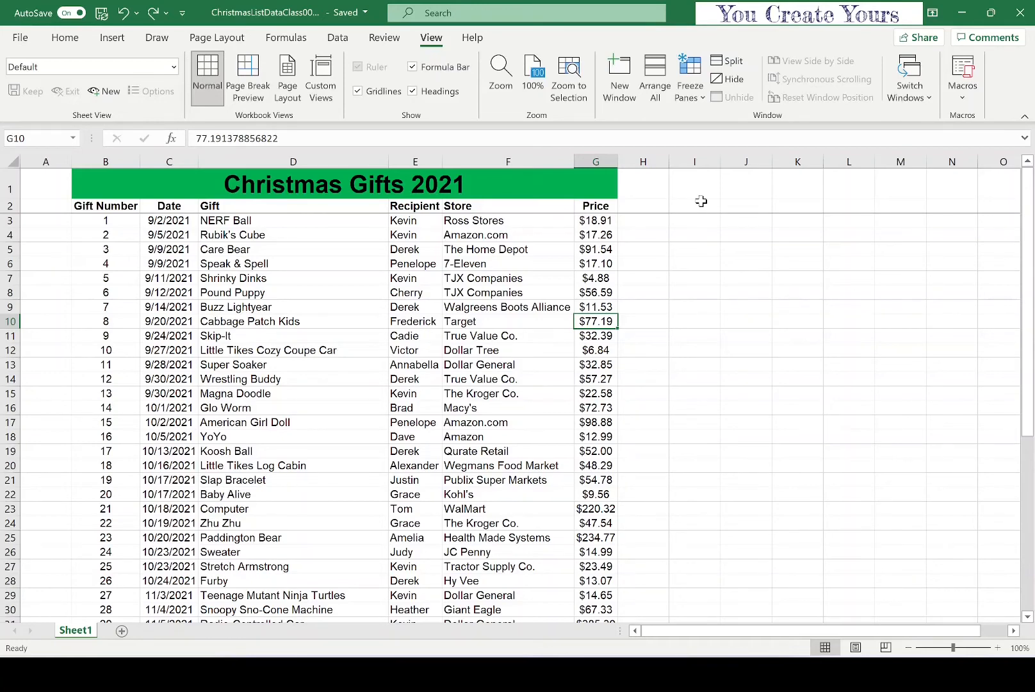
- Try sorting the gift list in B2:G48 from largest to smallest gift number, and undo the sort
click(133, 209)
drag(133, 208, 588, 580)
scroll(588, 573, up, 7)
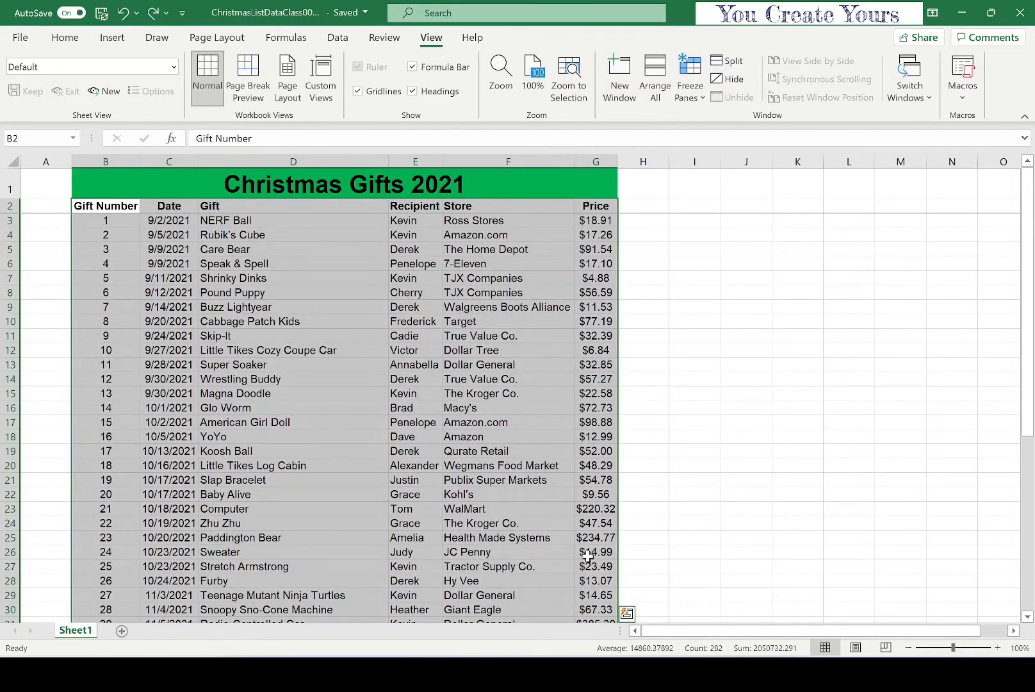
click(65, 38)
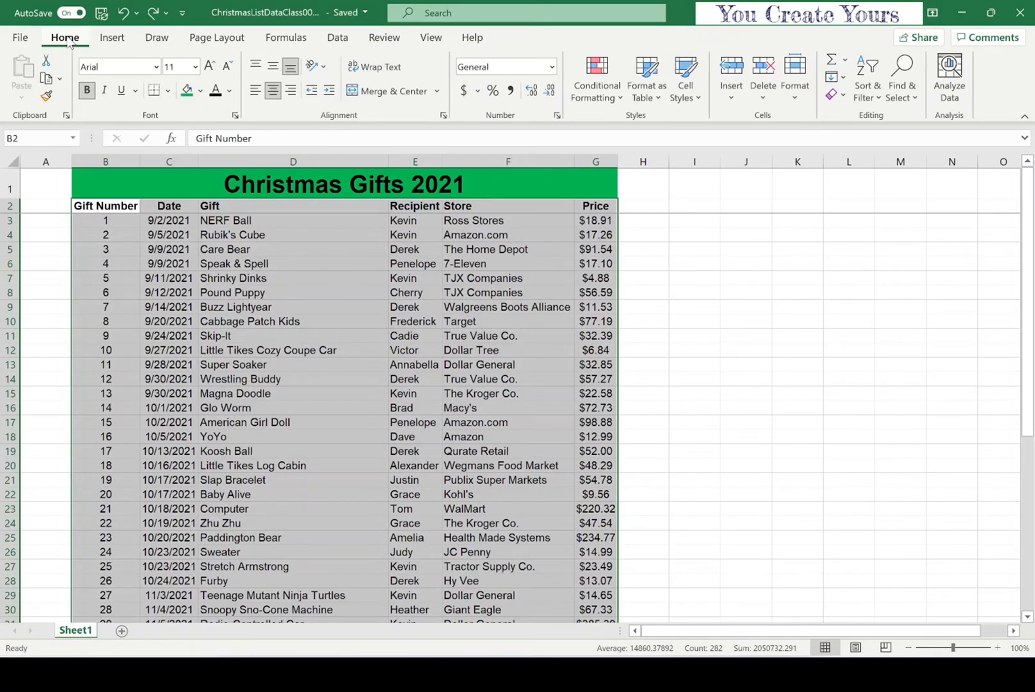
click(869, 72)
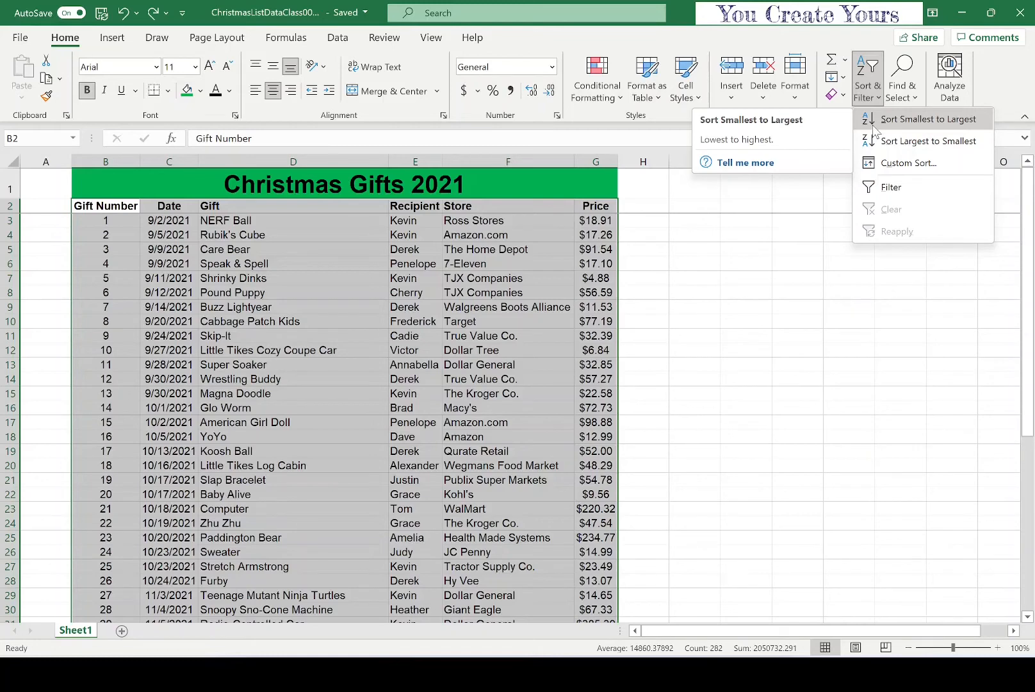
click(914, 140)
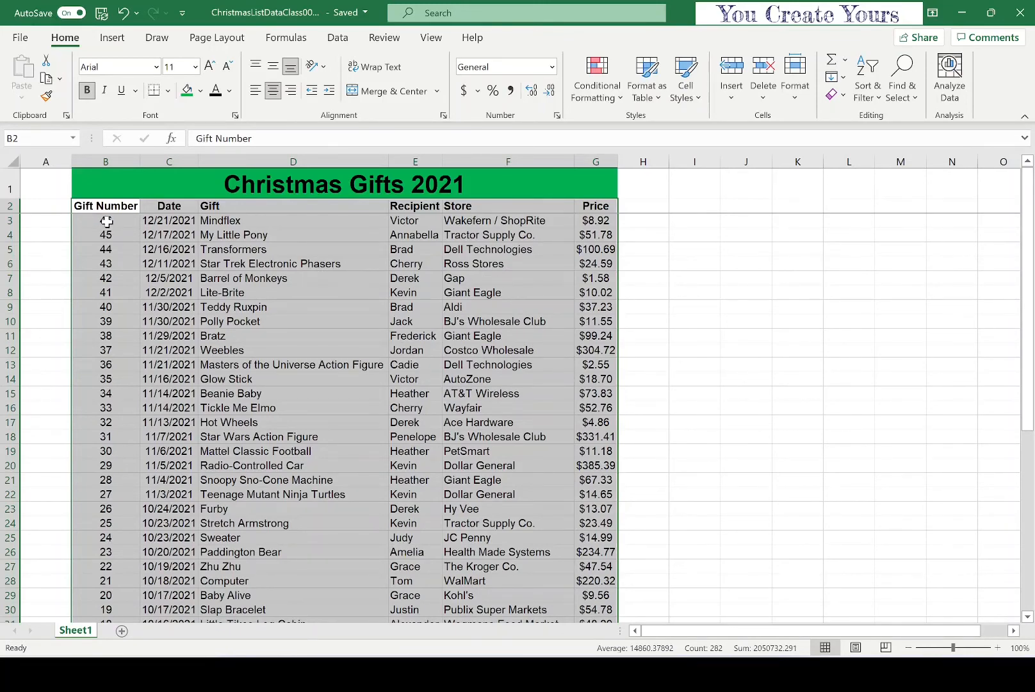
scroll(106, 221, down, 9)
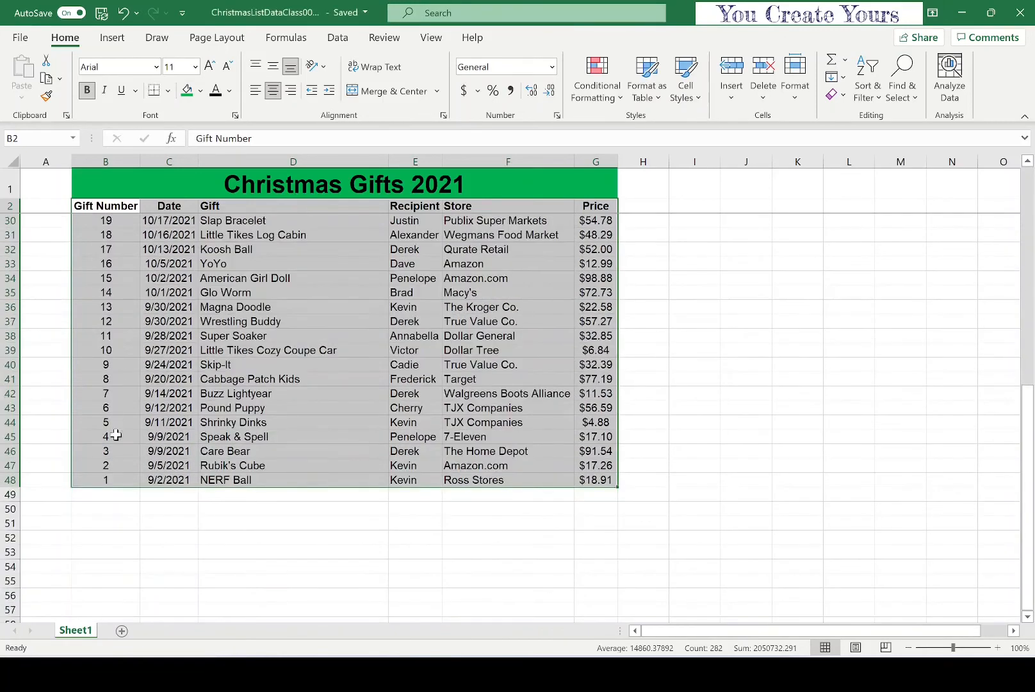
scroll(116, 462, up, 9)
click(124, 12)
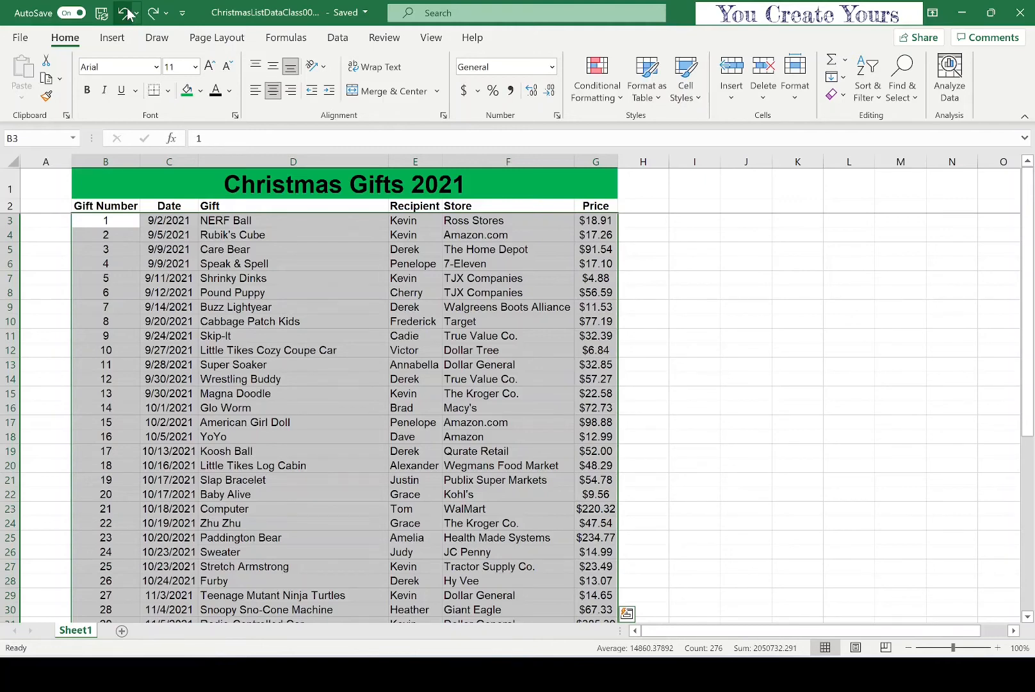
- Apply a custom sort to the gift list by Price, Largest to Smallest, and check the order down to the last row
click(871, 98)
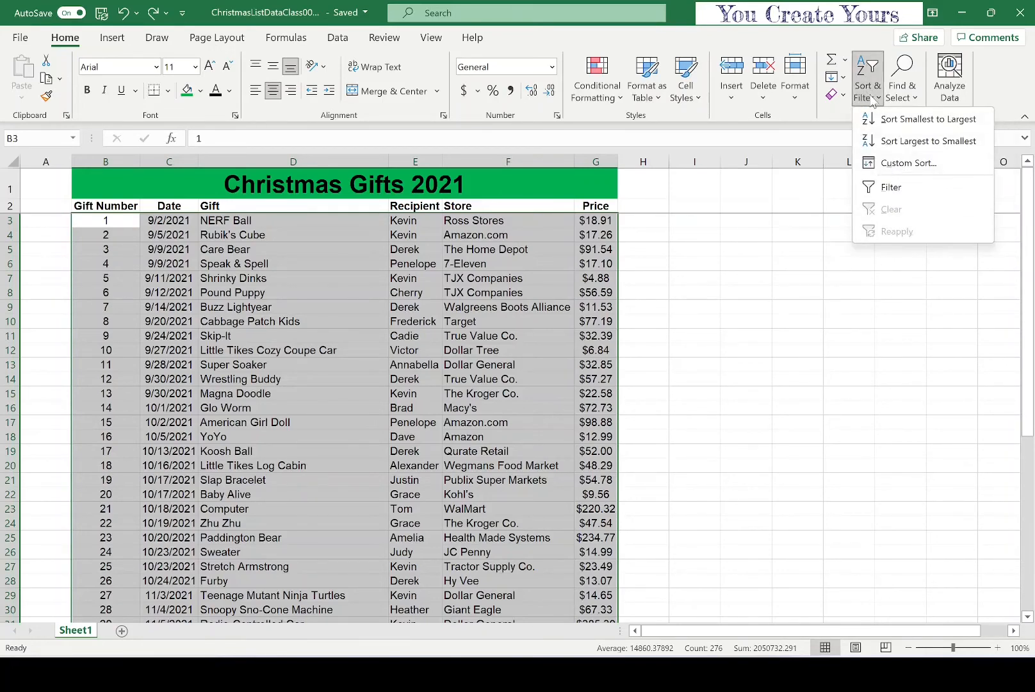
click(879, 164)
drag(679, 204, 707, 285)
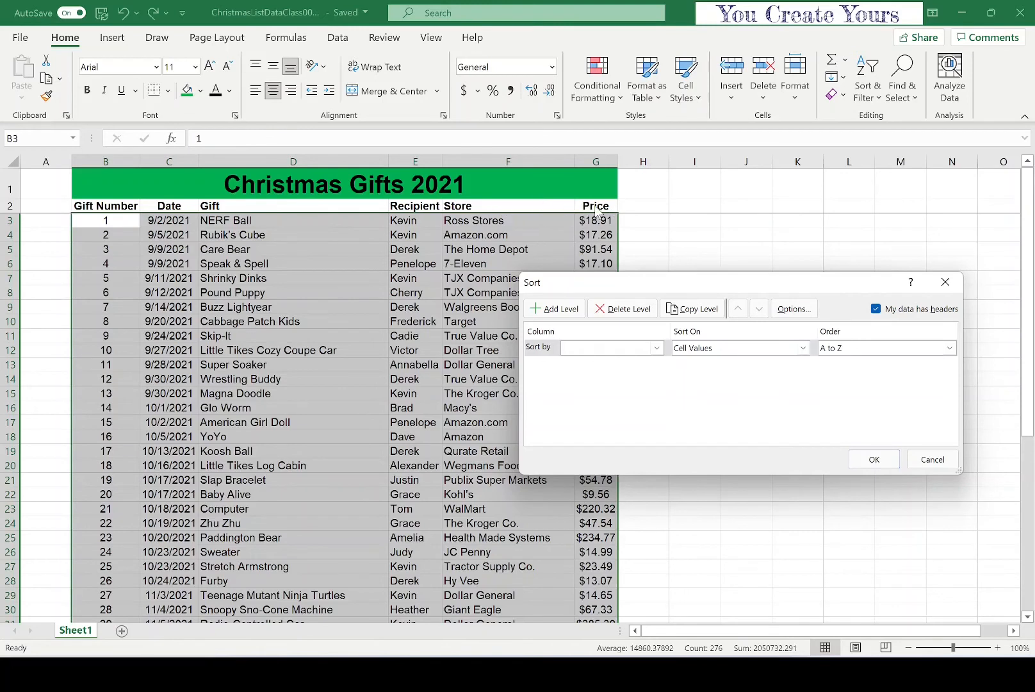
click(656, 348)
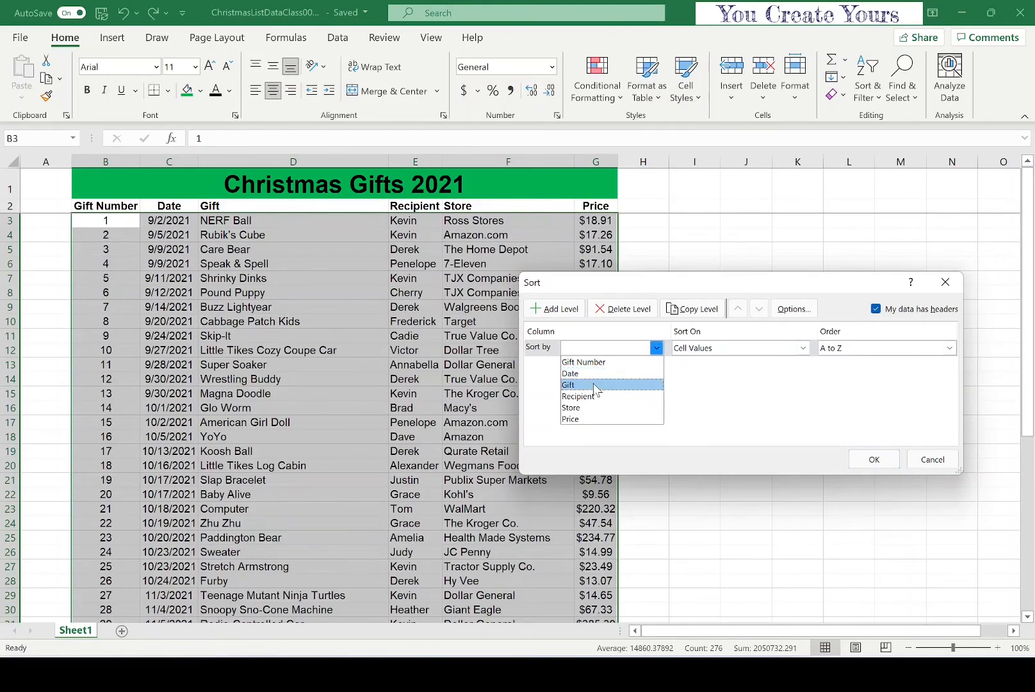
click(583, 420)
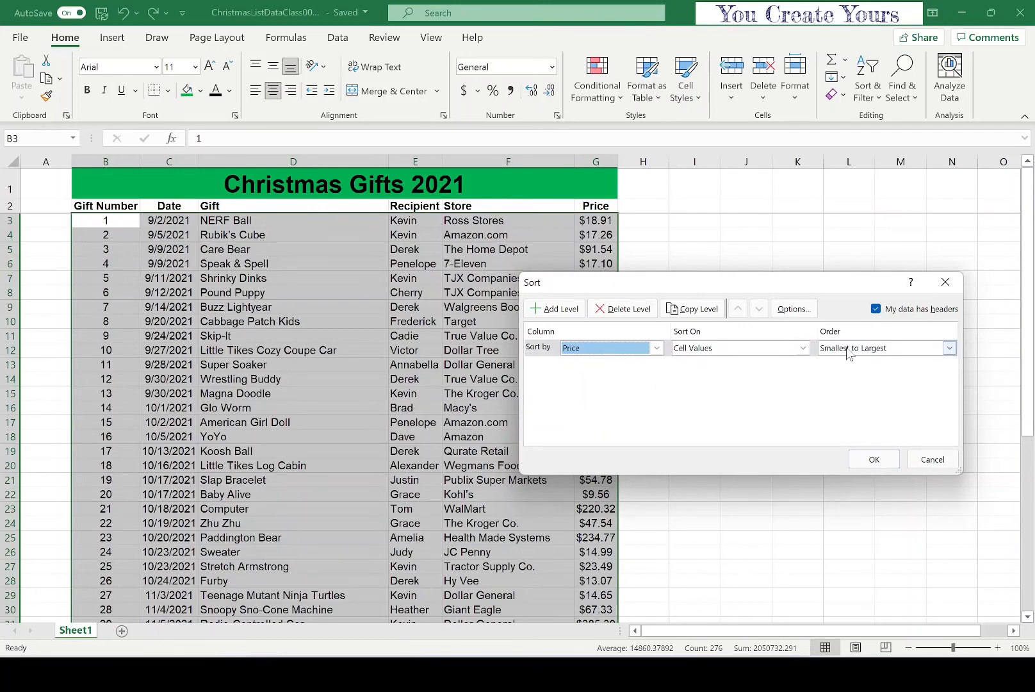
click(950, 347)
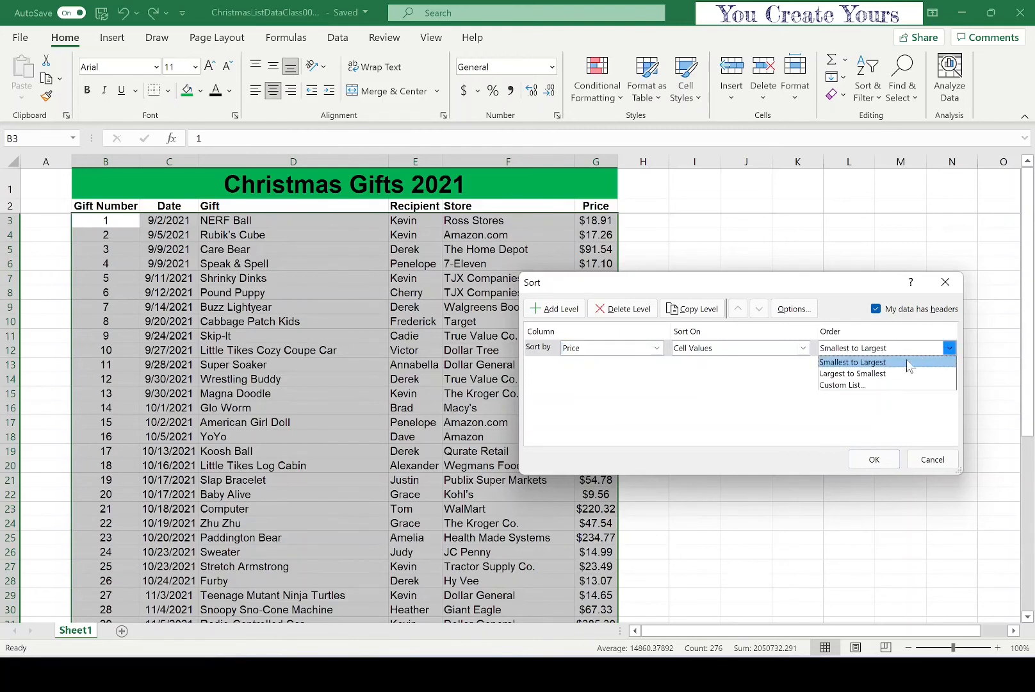
click(883, 375)
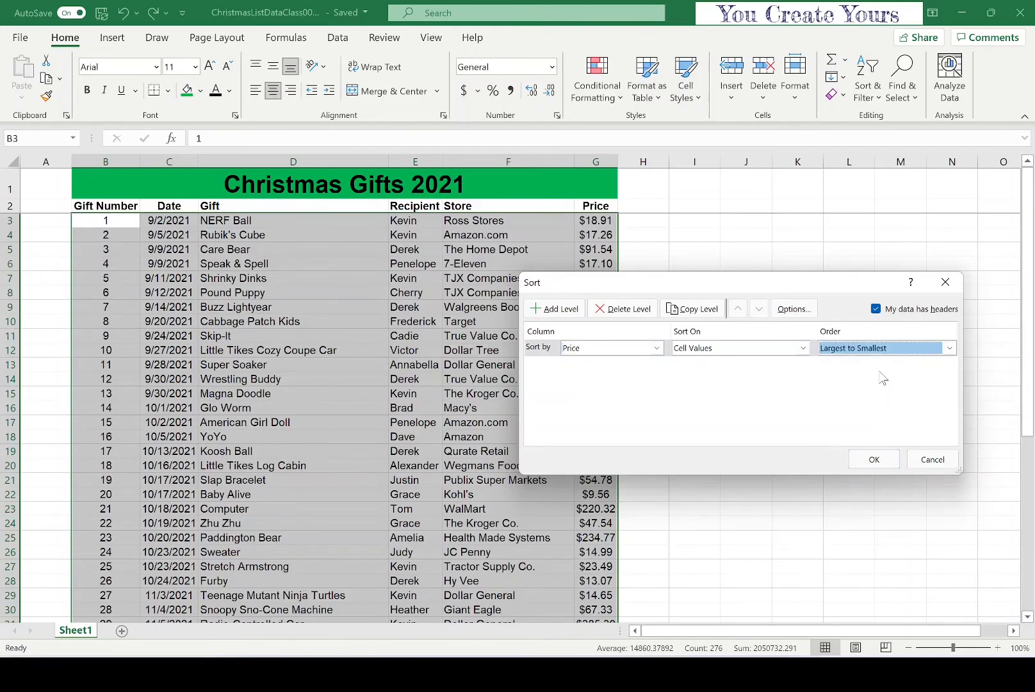
click(870, 461)
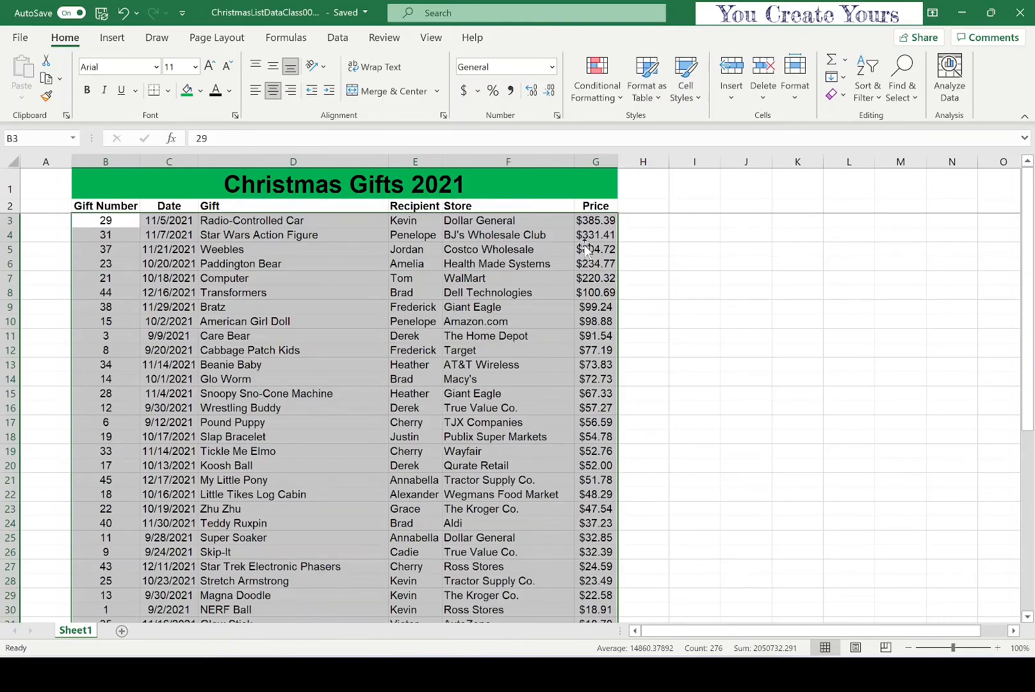
scroll(484, 319, down, 6)
scroll(484, 319, down, 4)
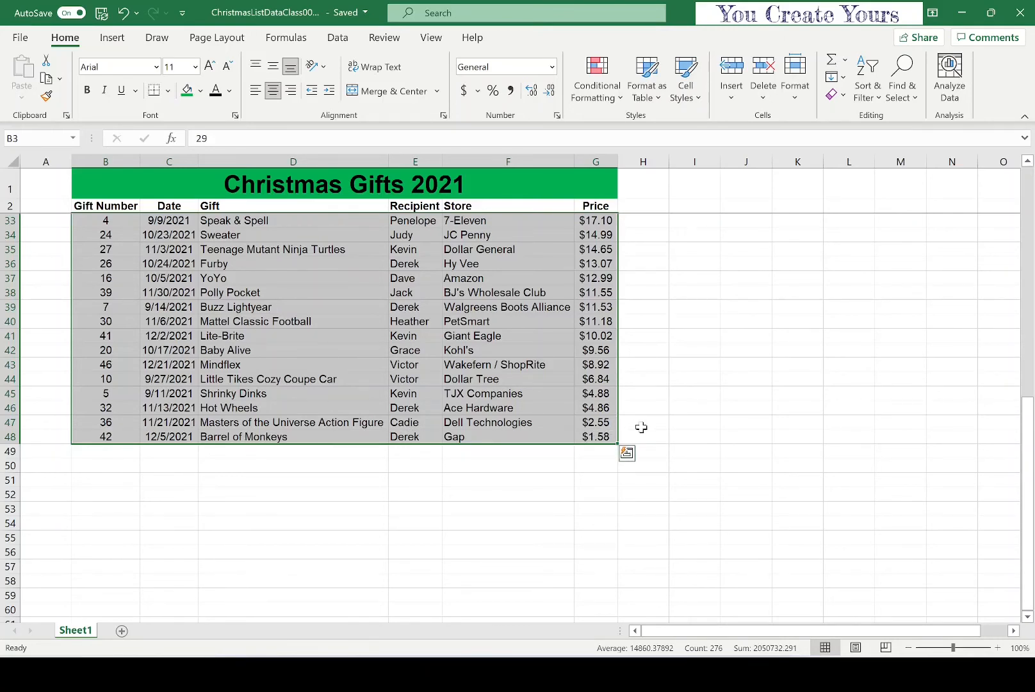
scroll(641, 428, up, 10)
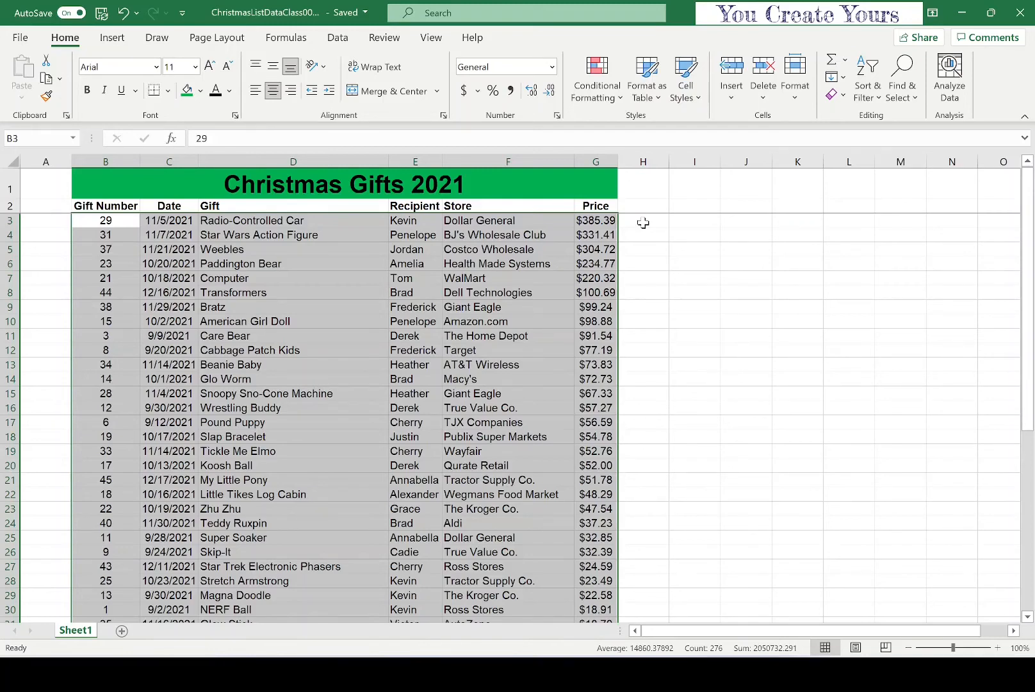
- Start a custom sort of the gift list with Recipient as the first sort column, ordered A to Z
click(878, 101)
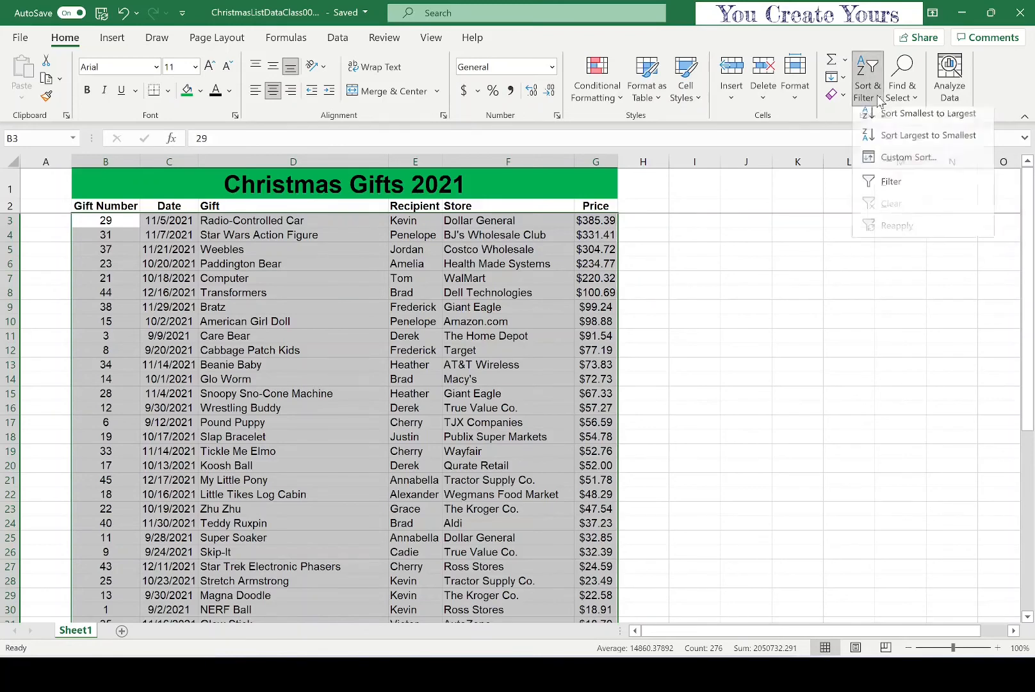
click(892, 166)
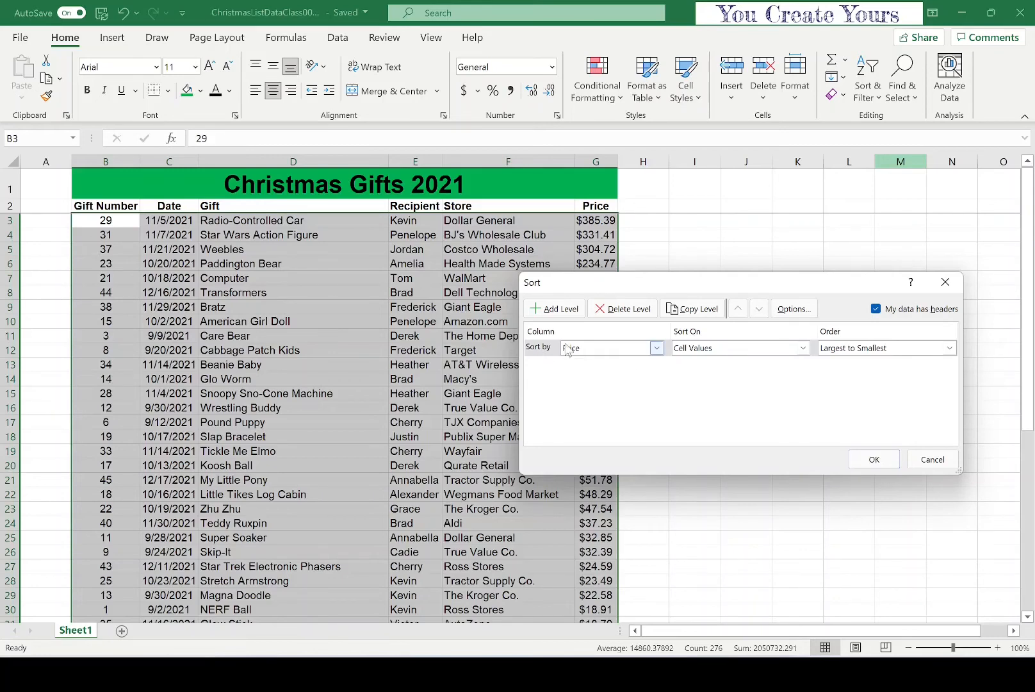
click(656, 348)
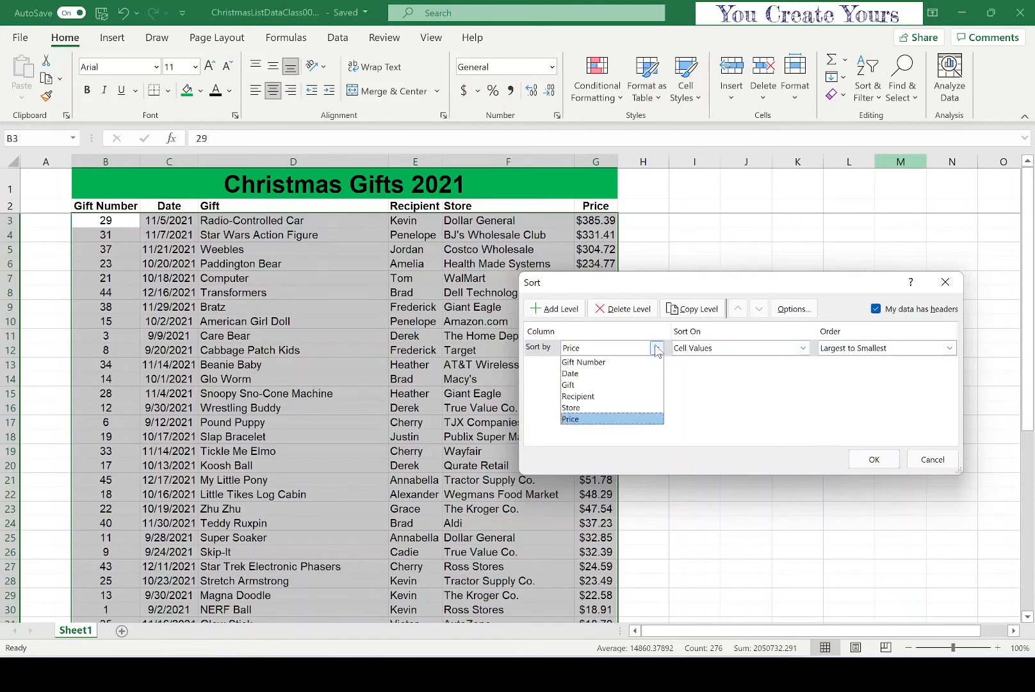
click(601, 397)
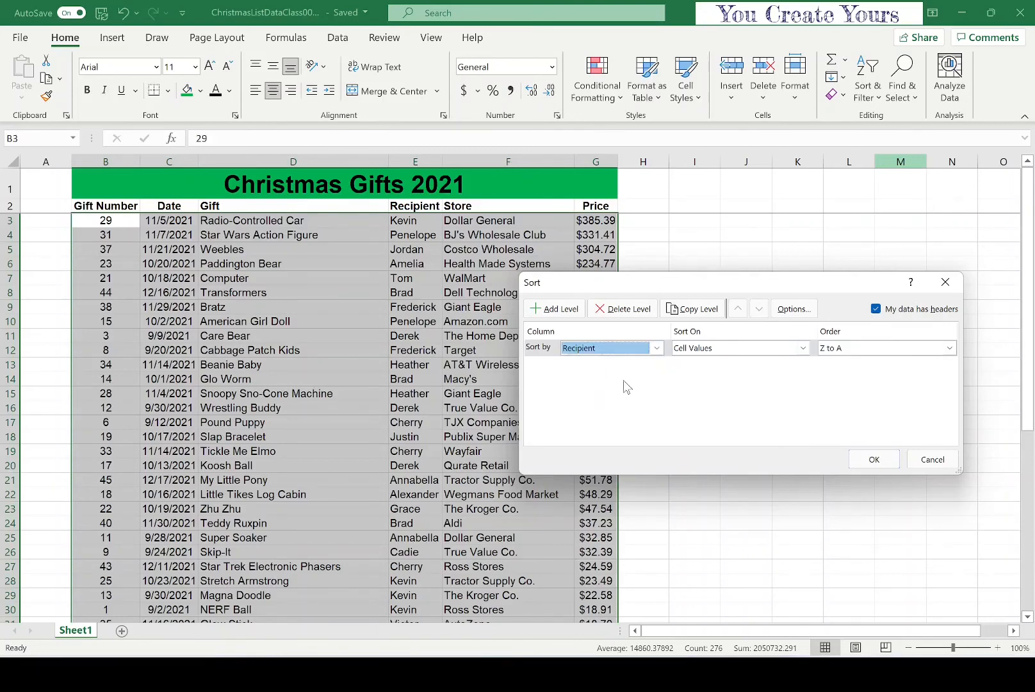
click(949, 349)
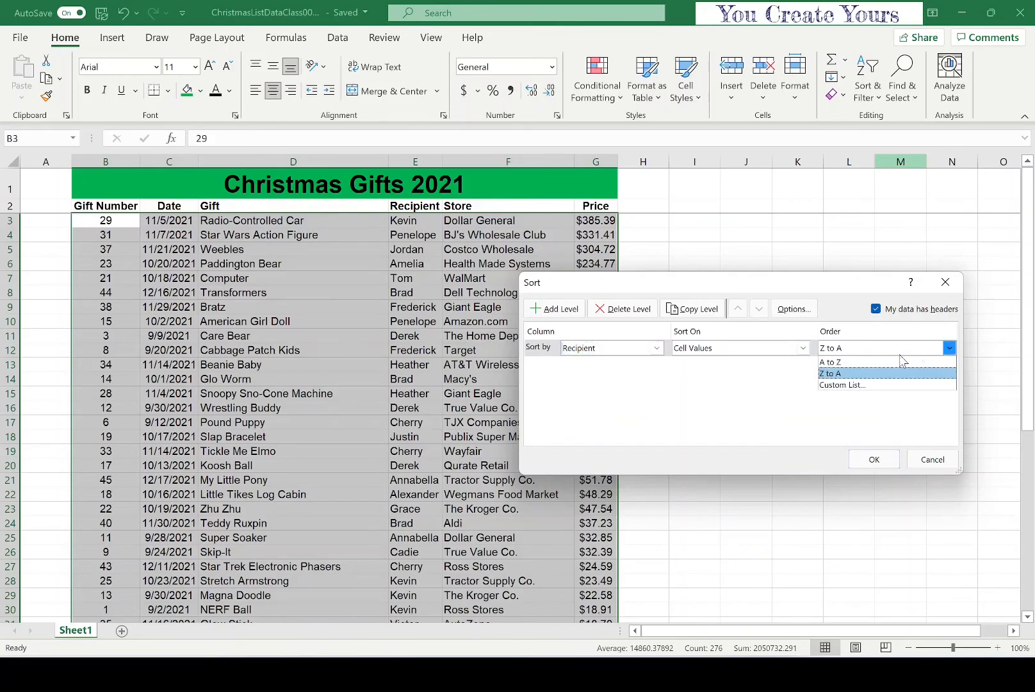
click(840, 363)
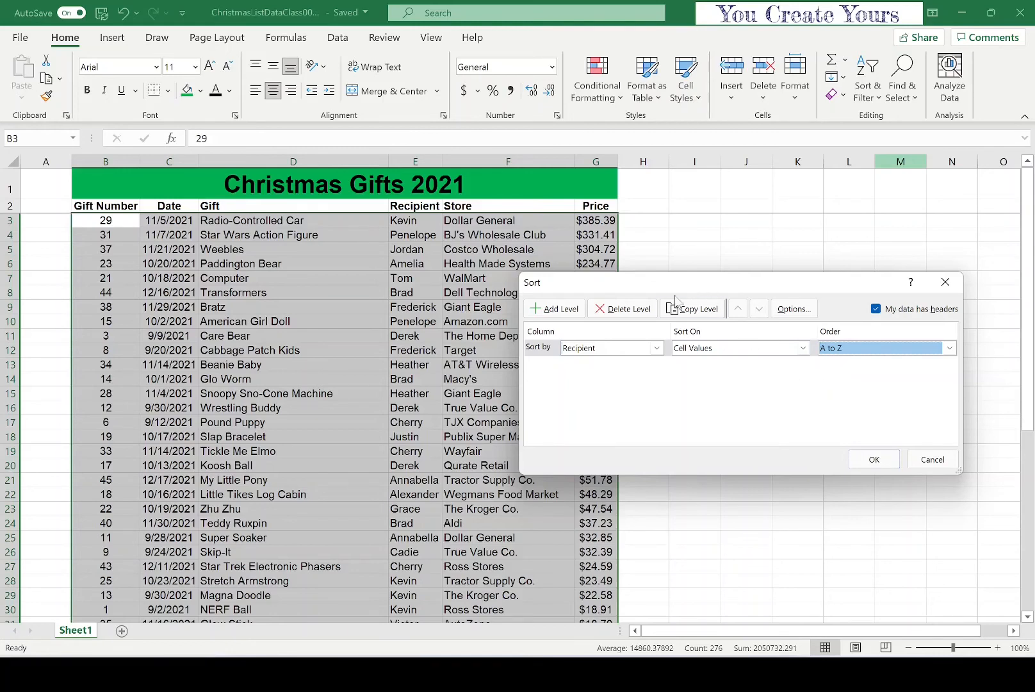
- Add a second sort level by Price, Largest to Smallest, and apply the sort to the gift list
click(556, 310)
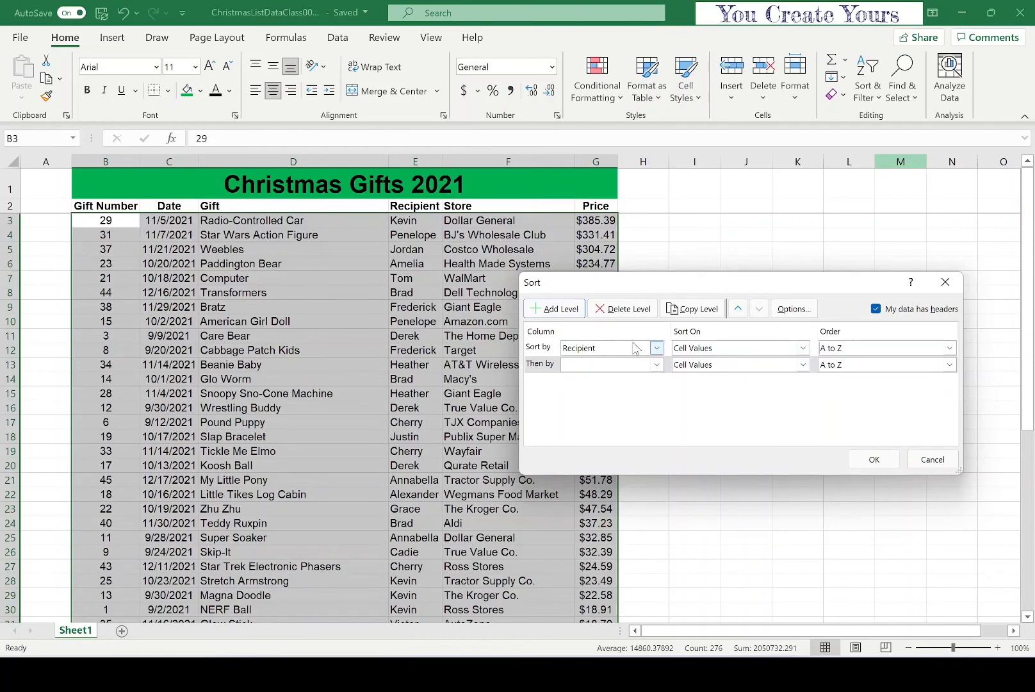
click(657, 364)
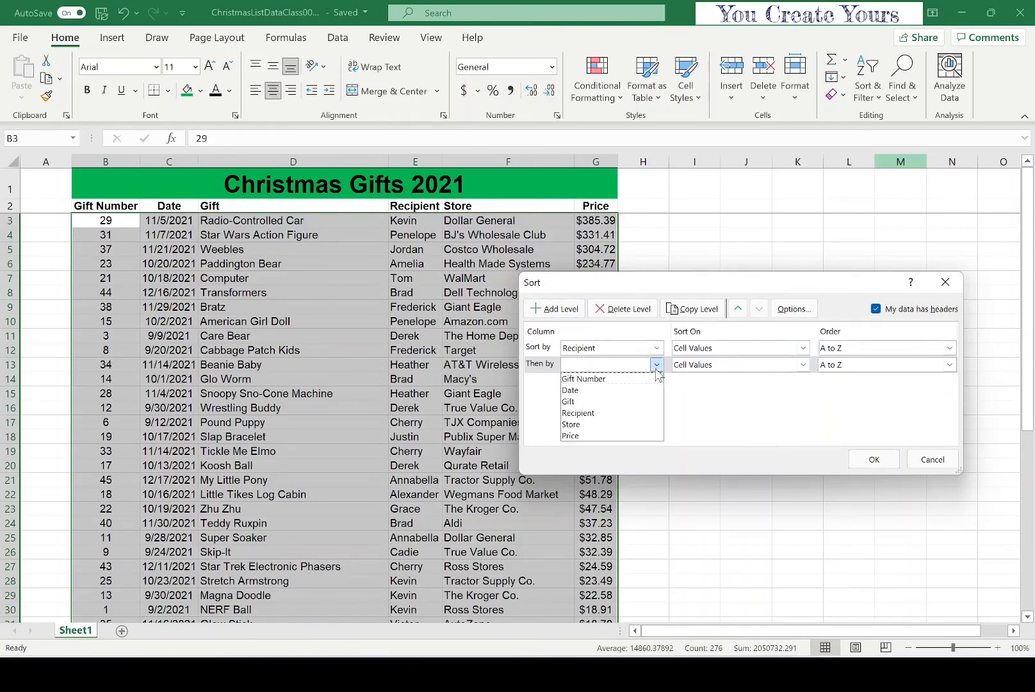
click(594, 436)
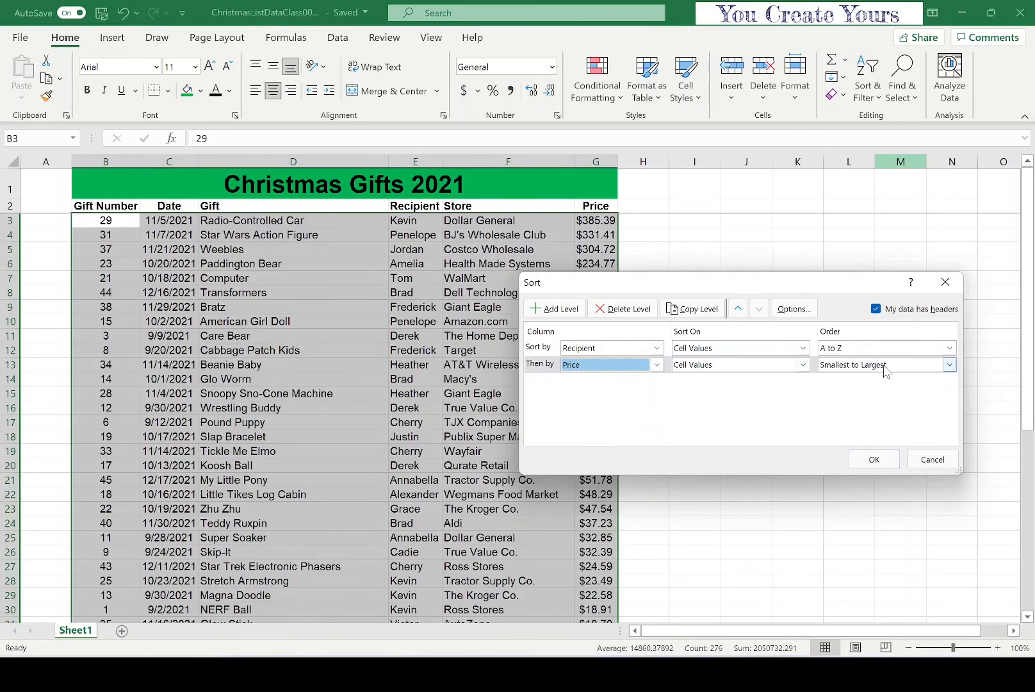
click(948, 365)
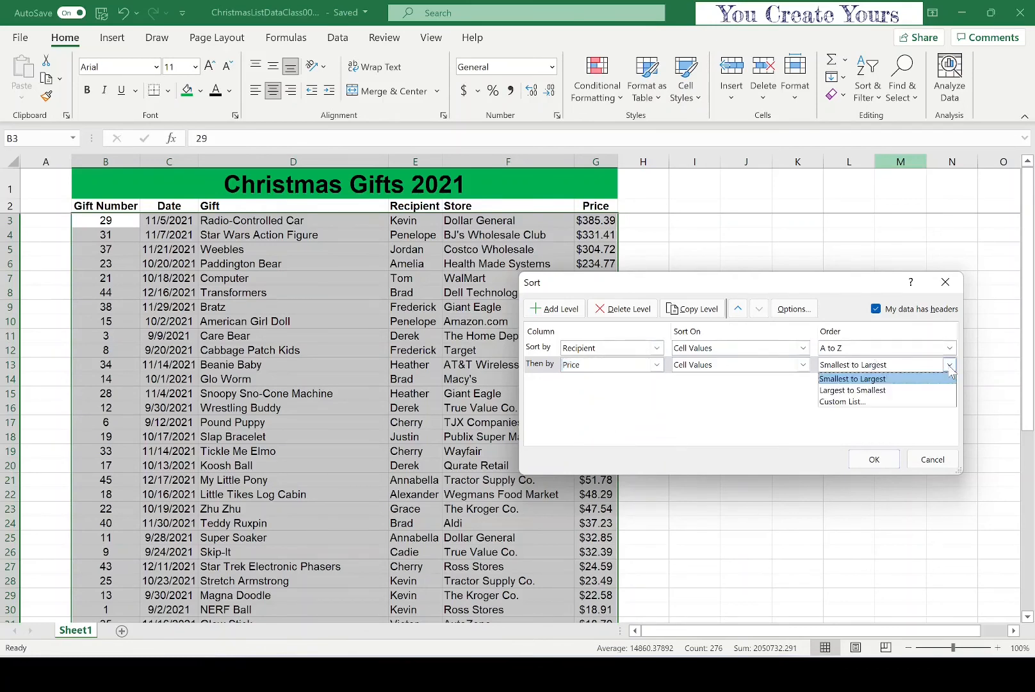
click(881, 390)
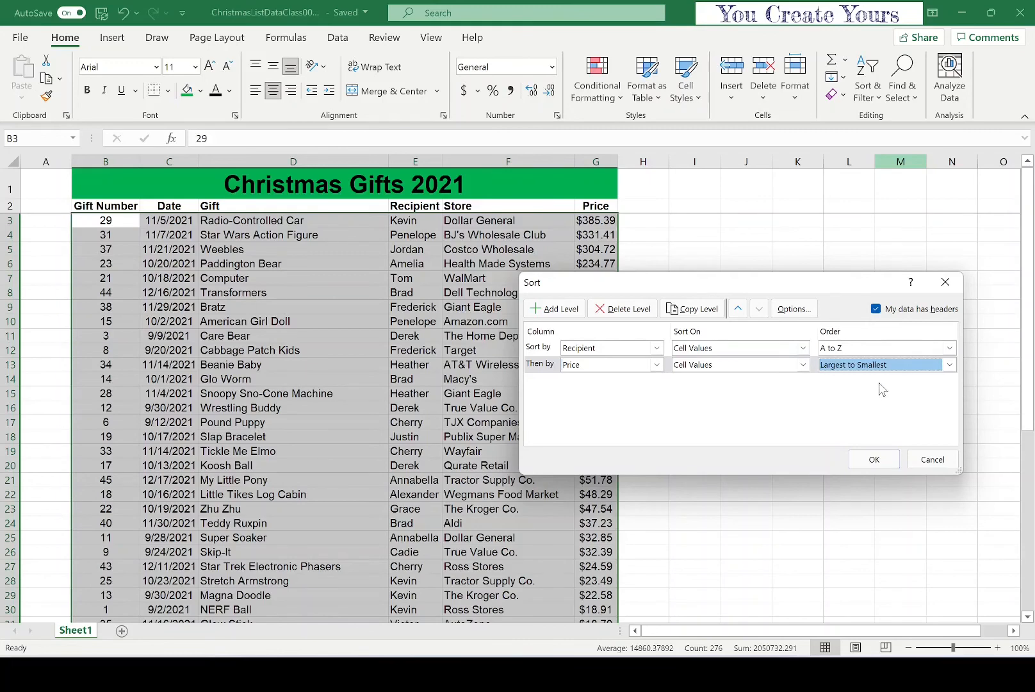
click(871, 463)
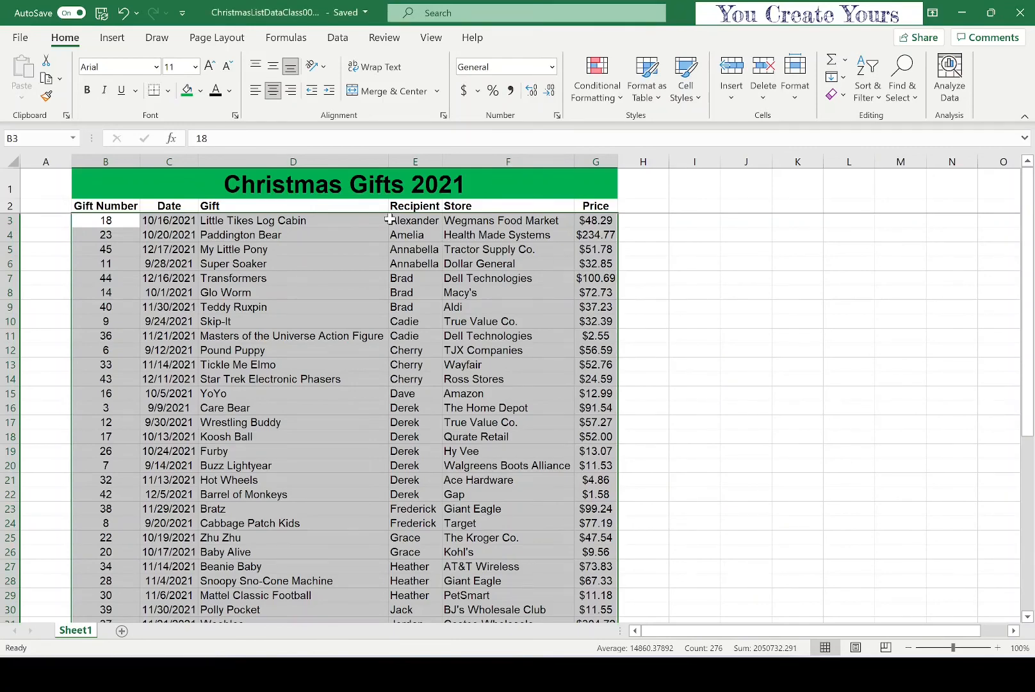
- Examine the sorted list down to row 48, checking the recipient groups in E16:E22 and E34:E41 and the price order within each
click(411, 220)
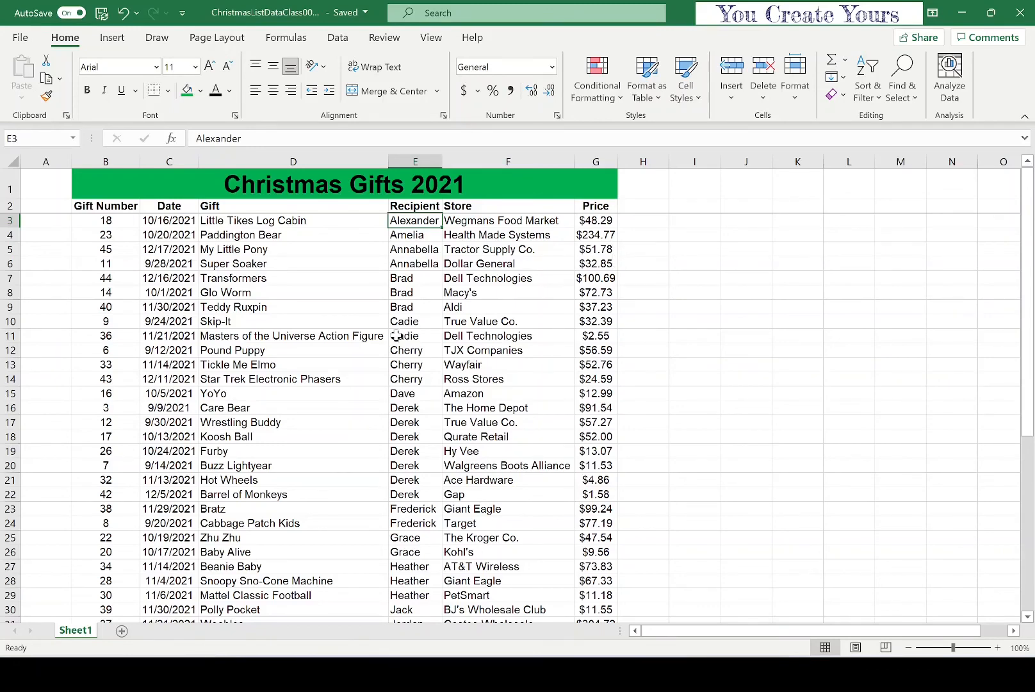
scroll(396, 336, down, 1)
scroll(396, 336, down, 1)
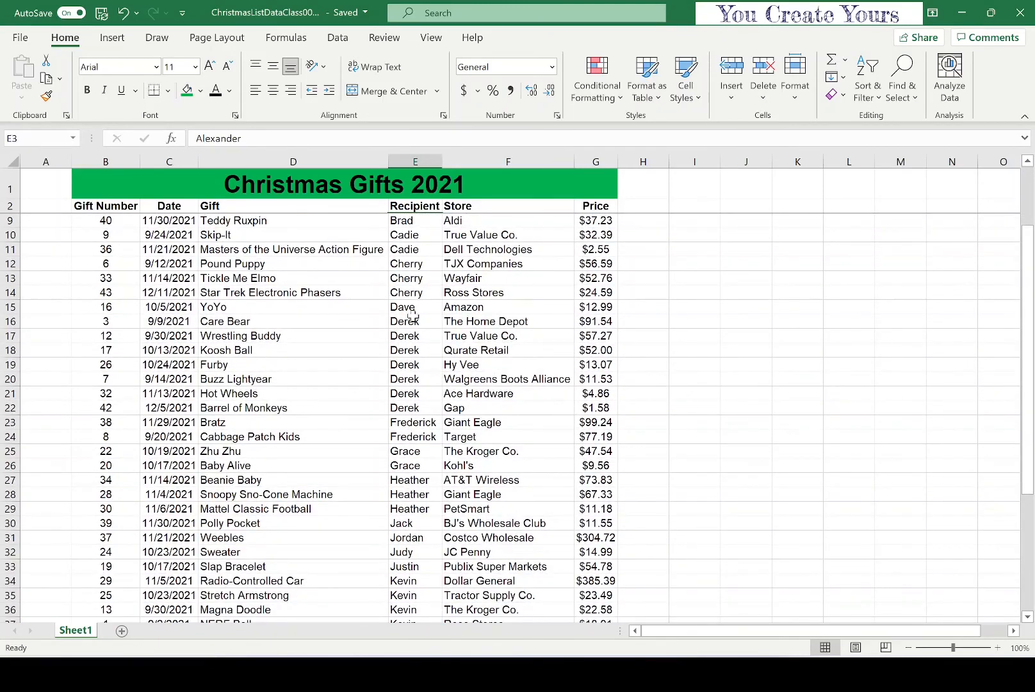
drag(419, 320, 420, 404)
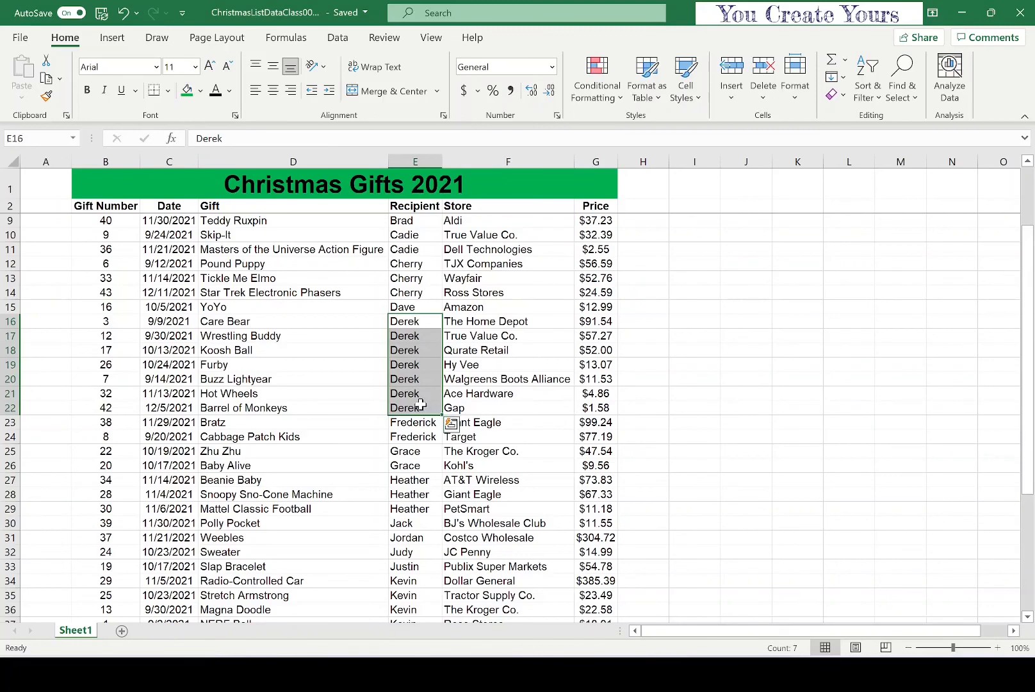
click(481, 319)
click(599, 319)
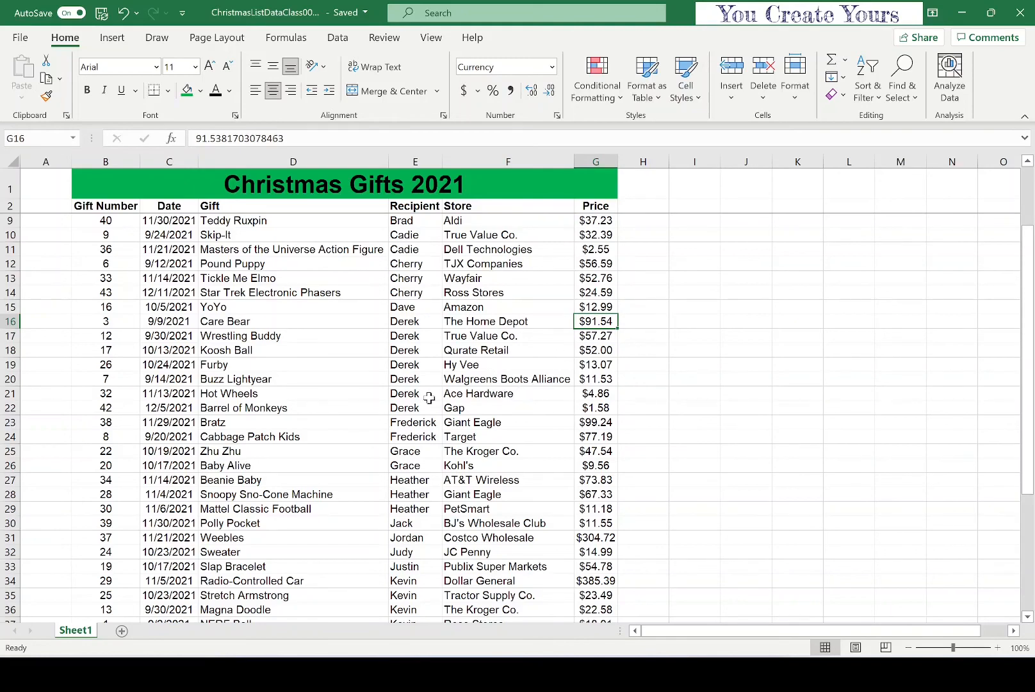
click(607, 407)
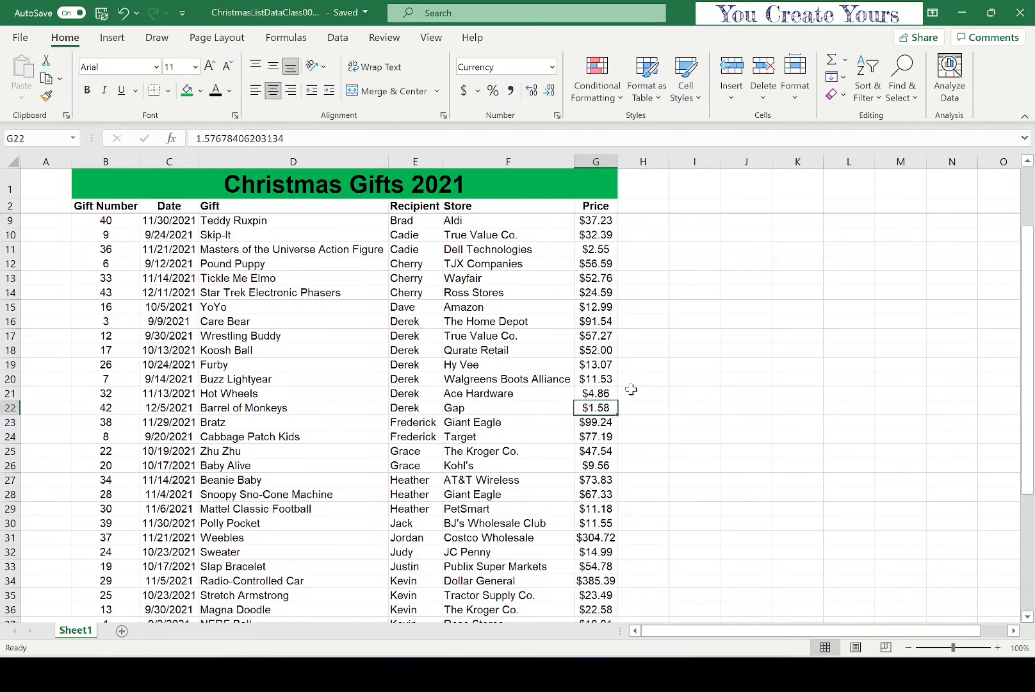
scroll(632, 390, down, 4)
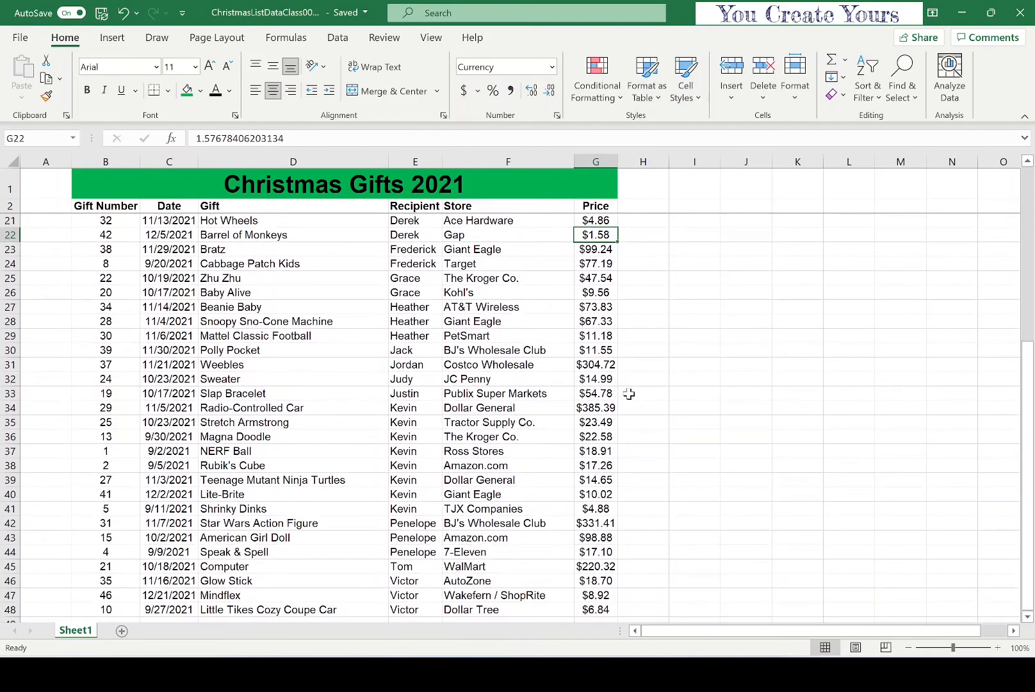
click(414, 409)
drag(413, 409, 413, 508)
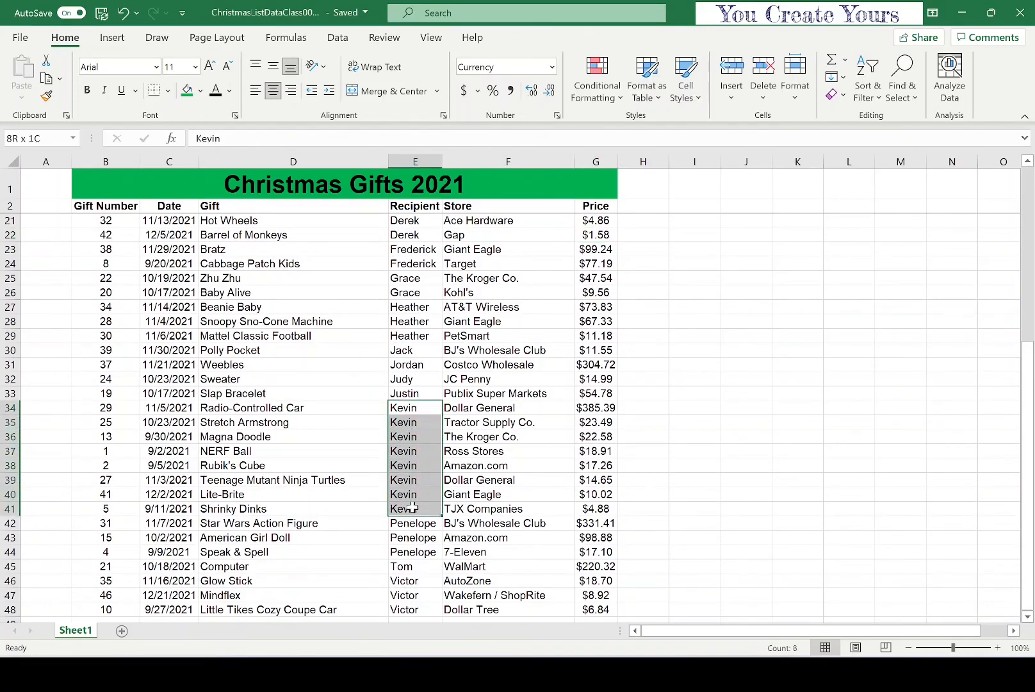
click(605, 410)
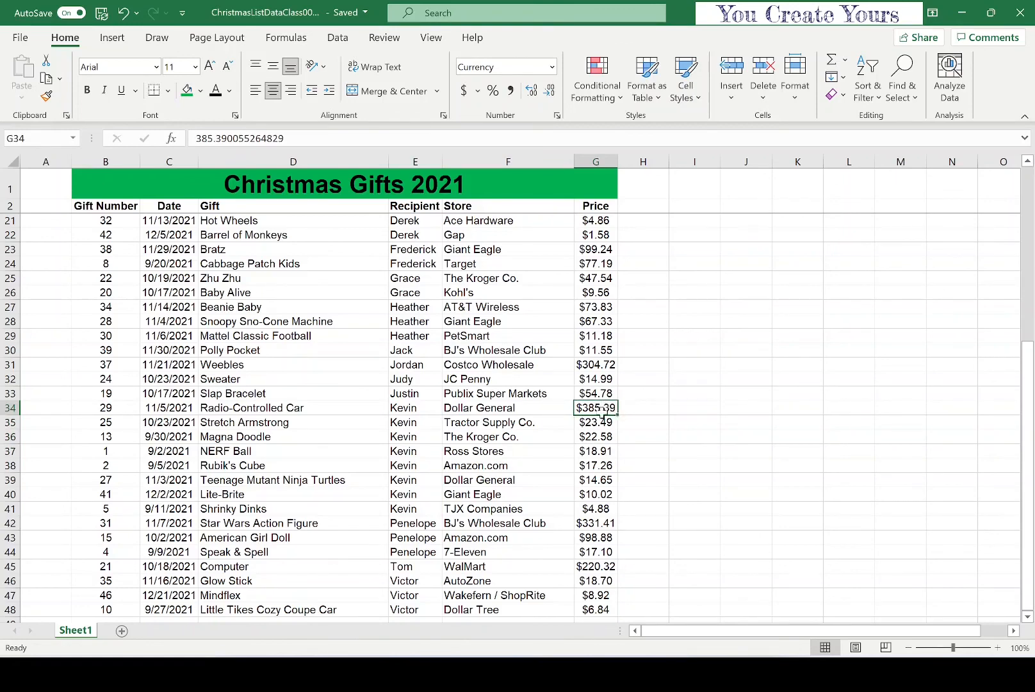
click(595, 512)
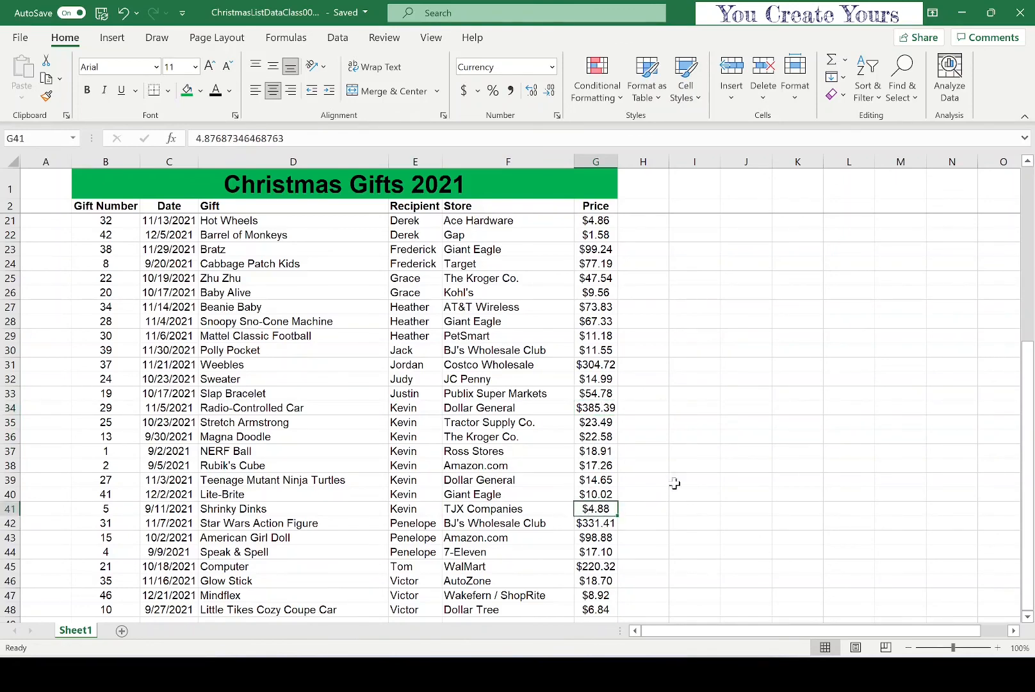